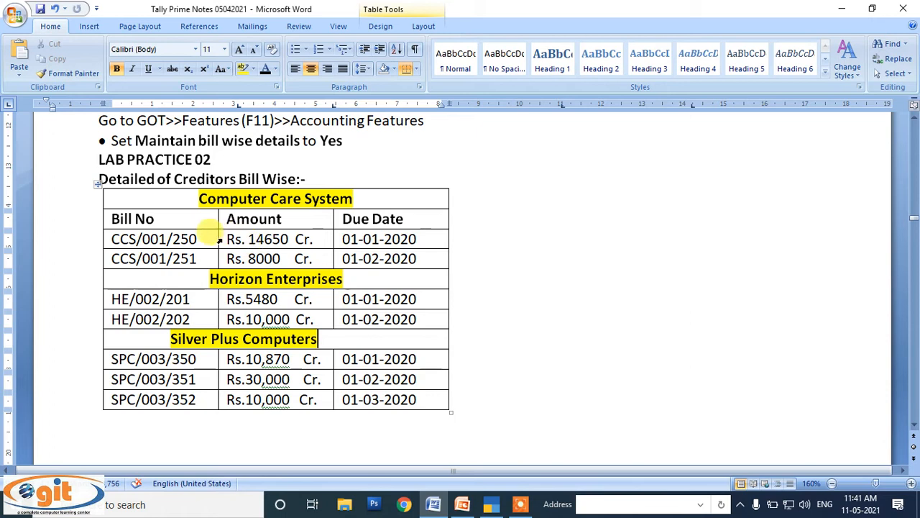
Examine the bill numbers, amounts and due dates listed for Computer Care System in the bill-wise creditors table.
left_click_drag(111, 239, 181, 236)
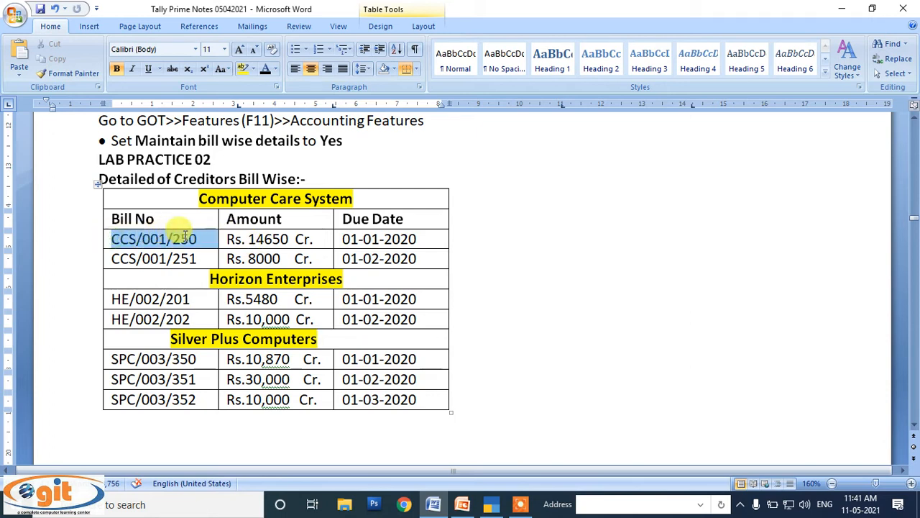
left_click_drag(113, 259, 197, 259)
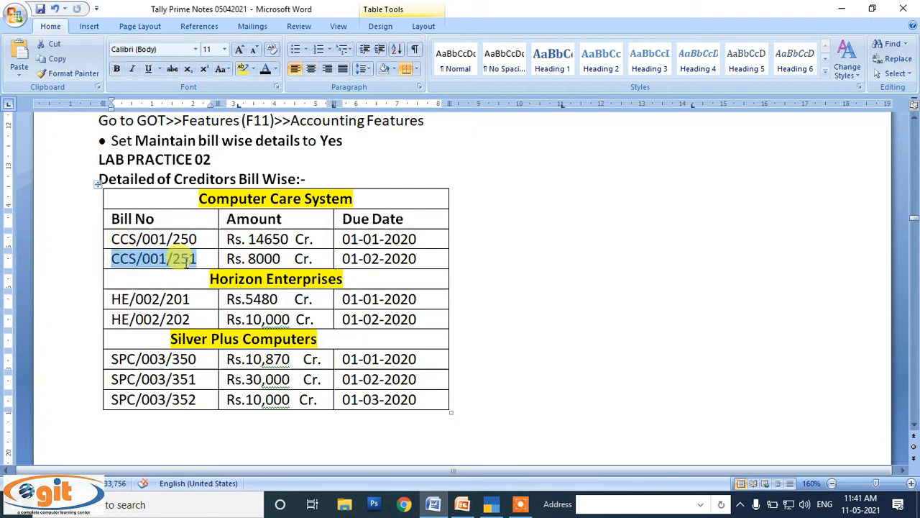
left_click(164, 239)
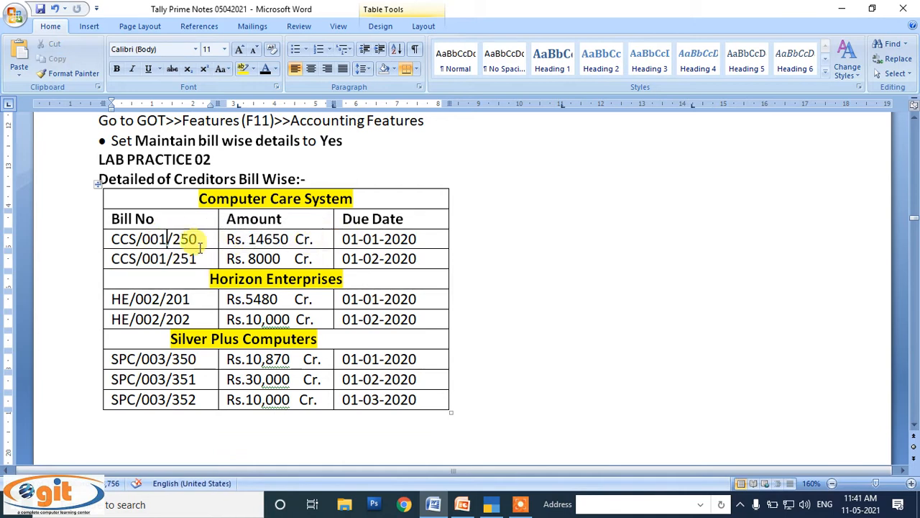
left_click_drag(166, 239, 115, 239)
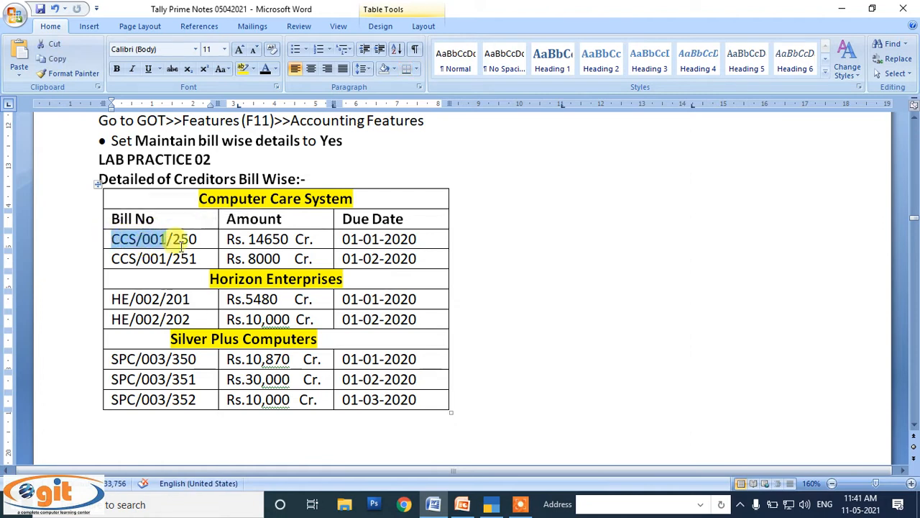
left_click_drag(248, 238, 306, 239)
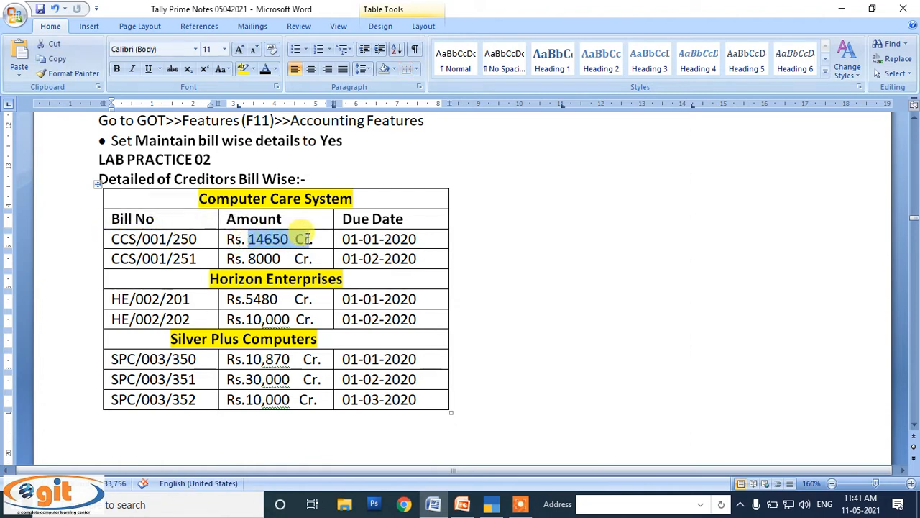
left_click_drag(197, 259, 174, 260)
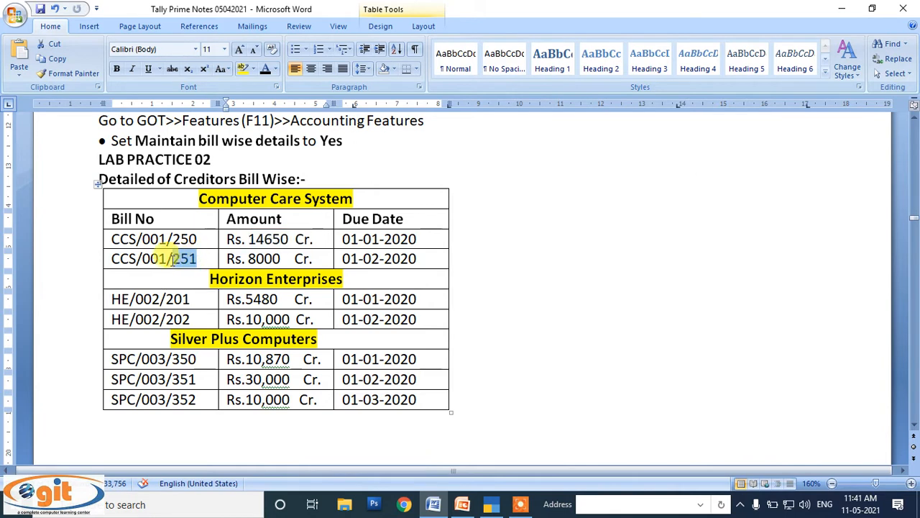
left_click_drag(247, 259, 281, 259)
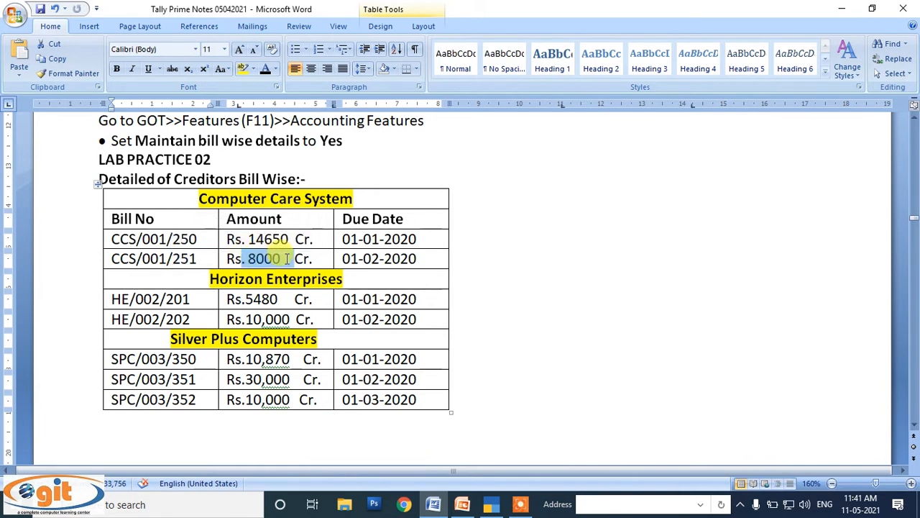
left_click(320, 259)
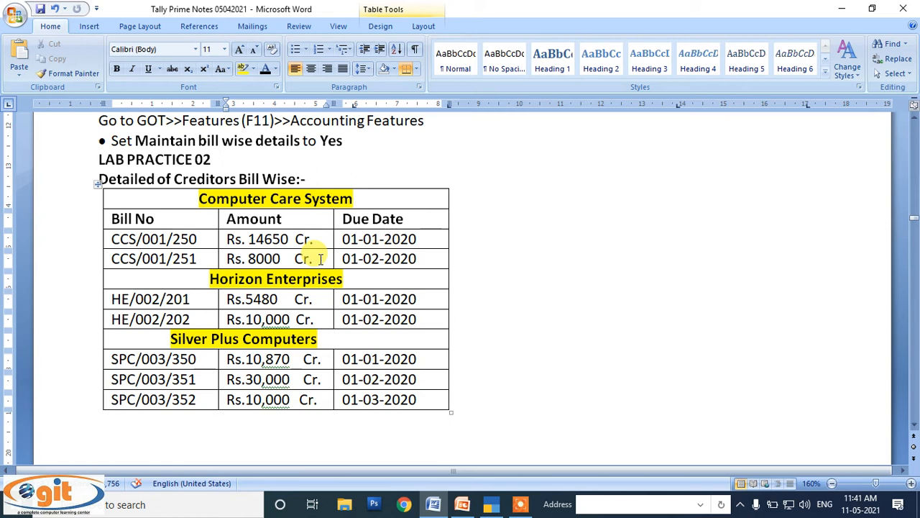
left_click_drag(344, 238, 409, 239)
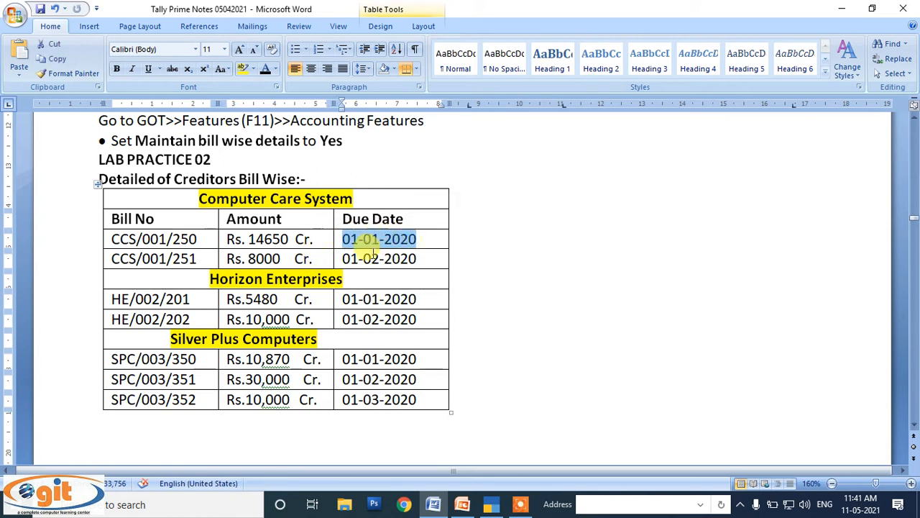
left_click(336, 261)
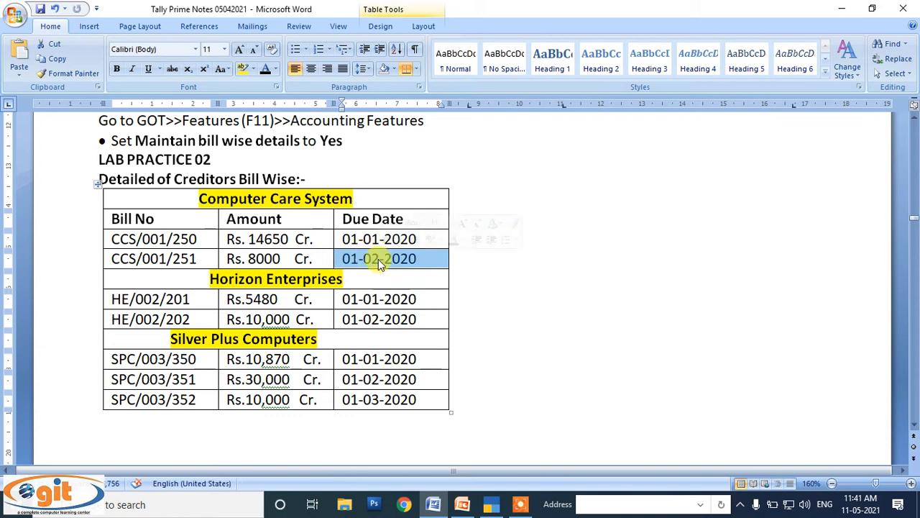
left_click(320, 259)
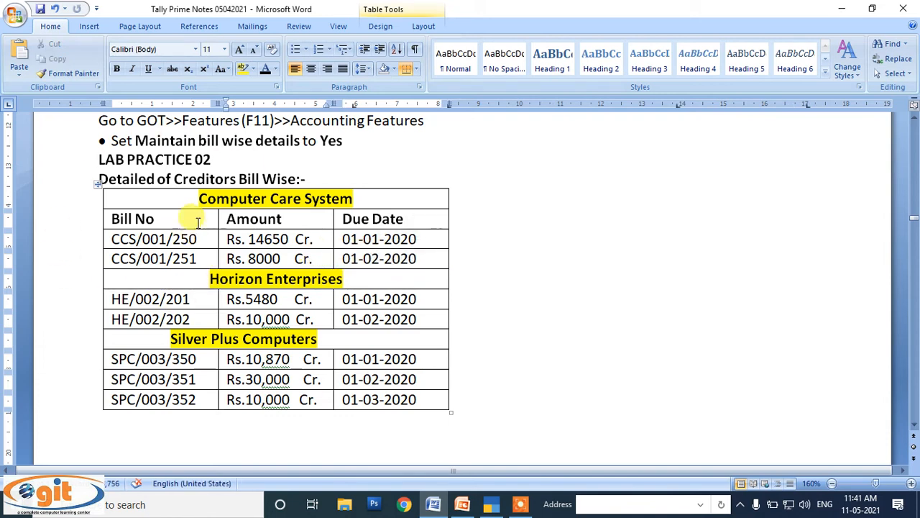
left_click_drag(156, 178, 217, 175)
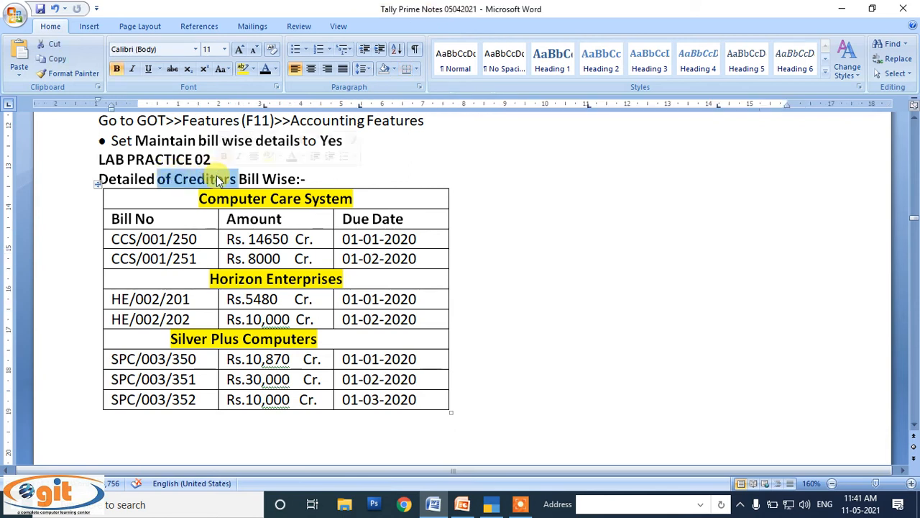
Switch to TallyPrime and open the Computer Care System ledger for alteration.
left_click(492, 504)
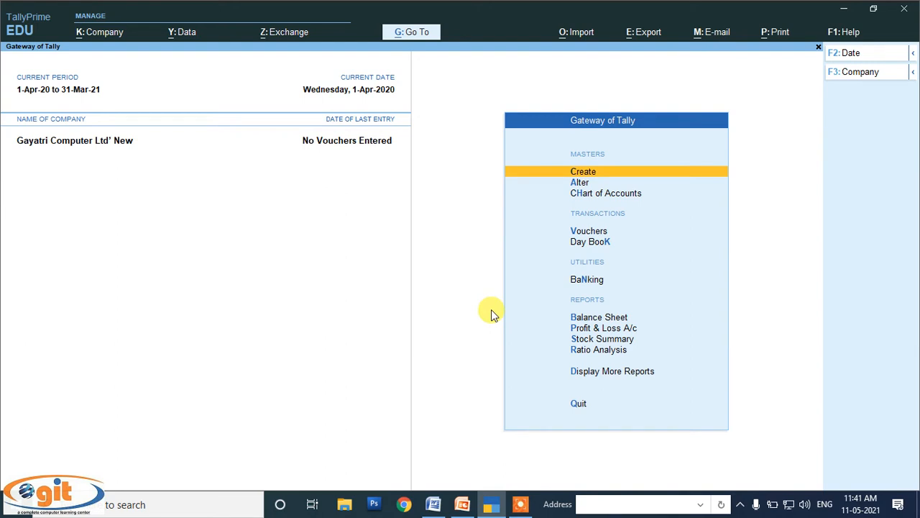
left_click(580, 181)
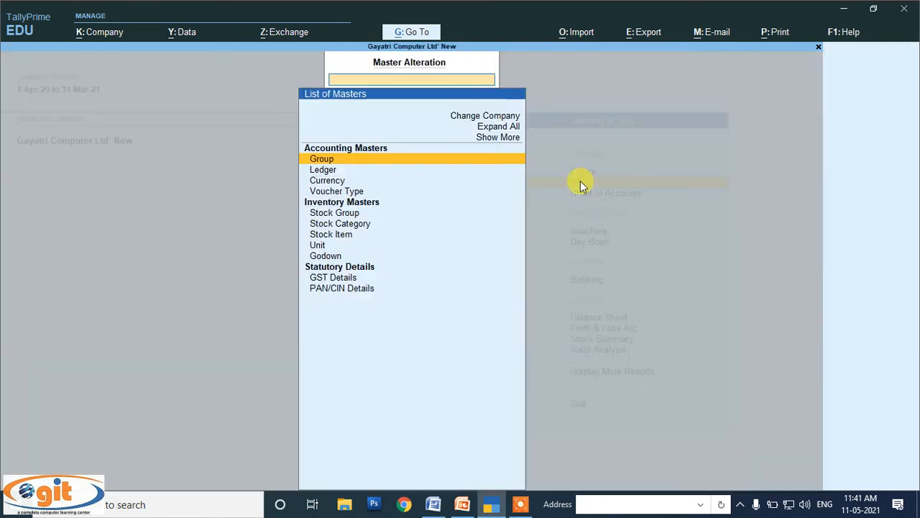
left_click(333, 171)
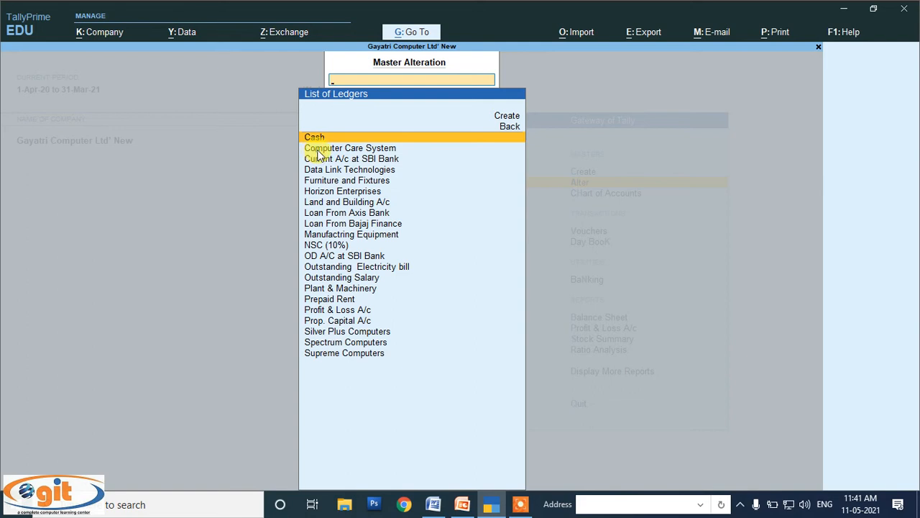
left_click(318, 150)
left_click(317, 151)
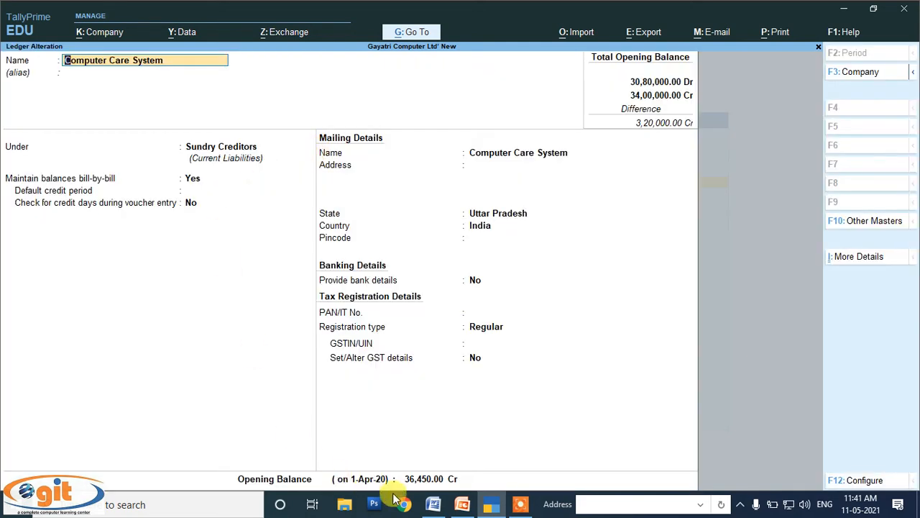
Mark the bill-by-bill balance, default credit period and credit-days check settings in red, and clear the marks.
left_click(492, 505)
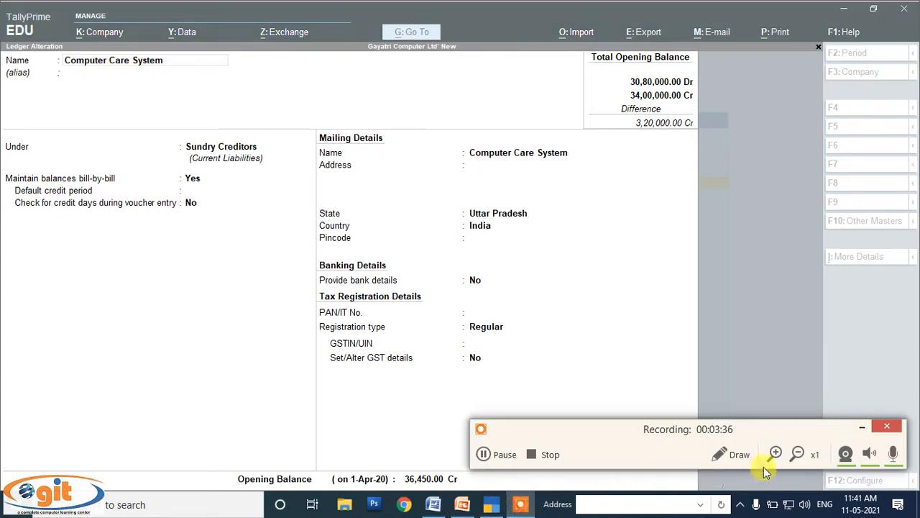
left_click(730, 455)
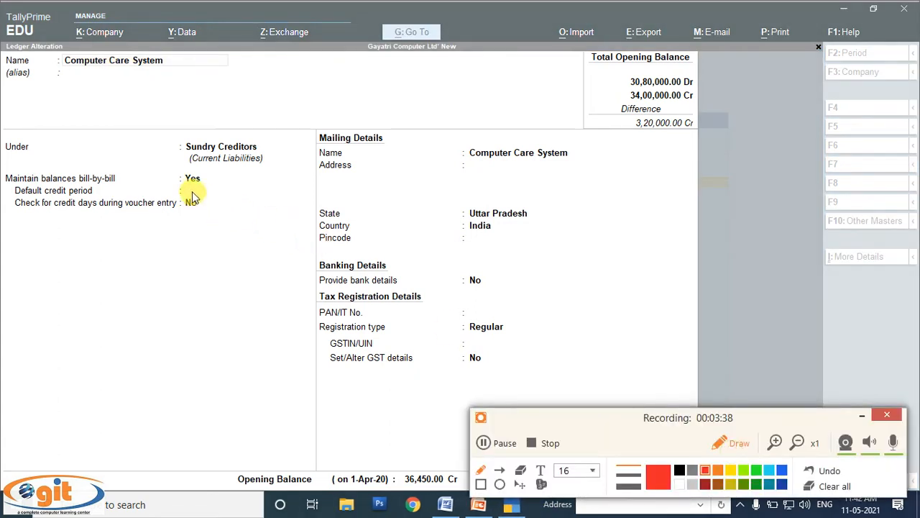
mouse_move(175, 191)
left_mouse_down()
mouse_move(174, 173)
mouse_move(206, 173)
mouse_move(193, 196)
left_mouse_up()
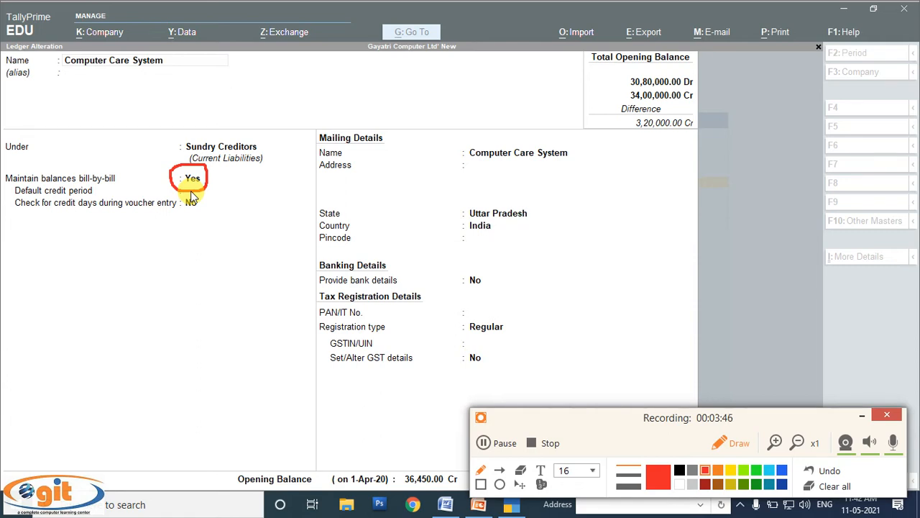
left_click_drag(2, 183, 115, 185)
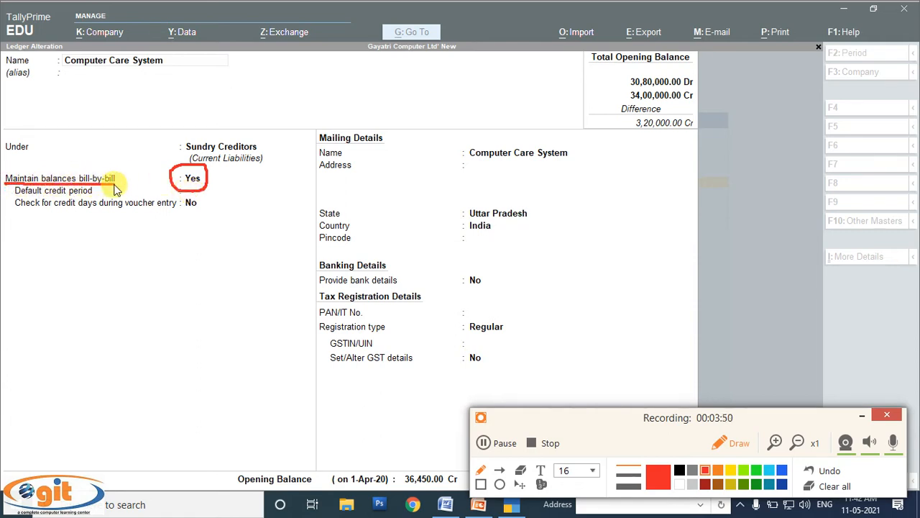
left_click_drag(186, 185, 202, 185)
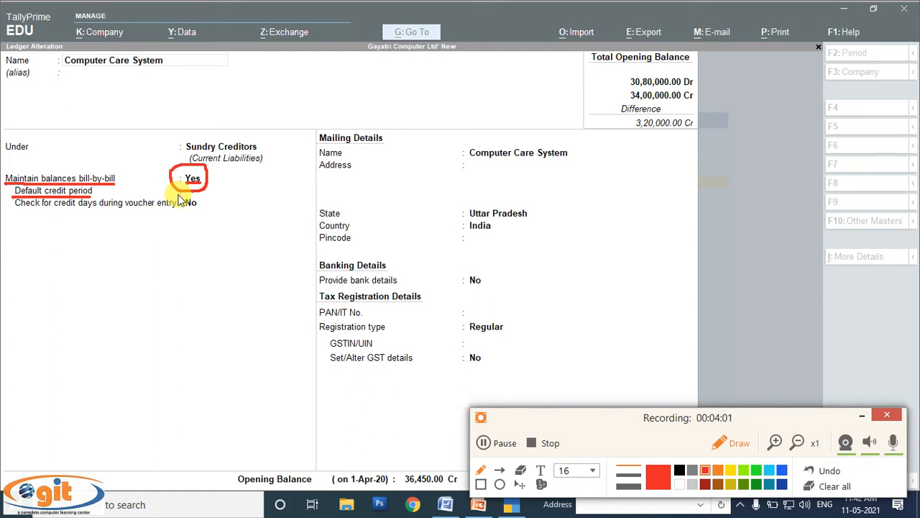
left_click_drag(13, 210, 174, 216)
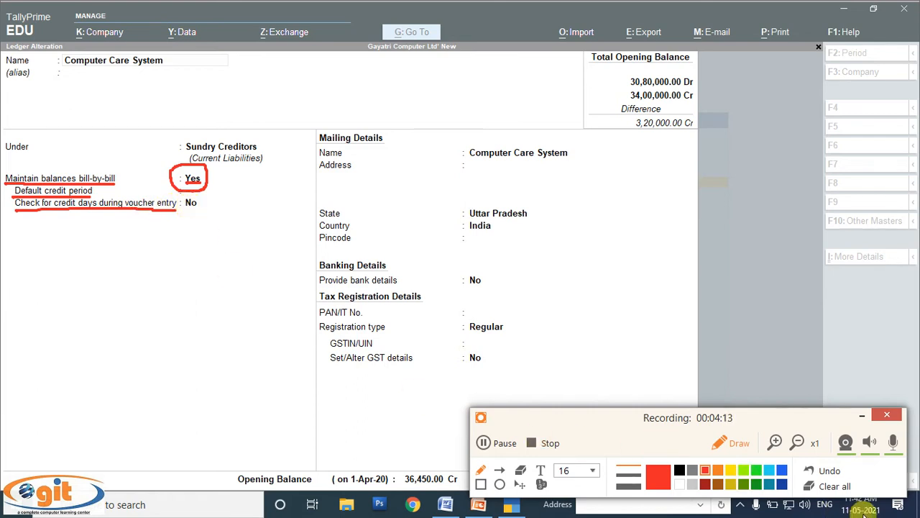
left_click(838, 487)
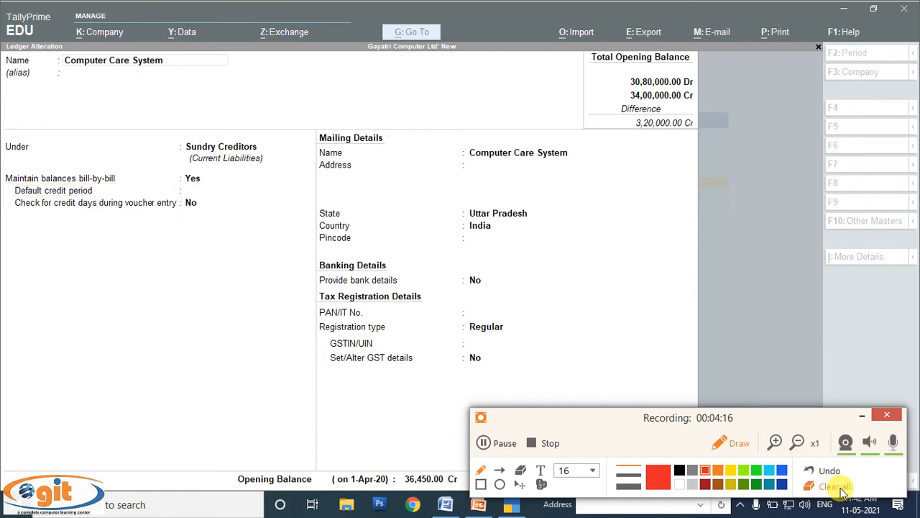
left_click(742, 445)
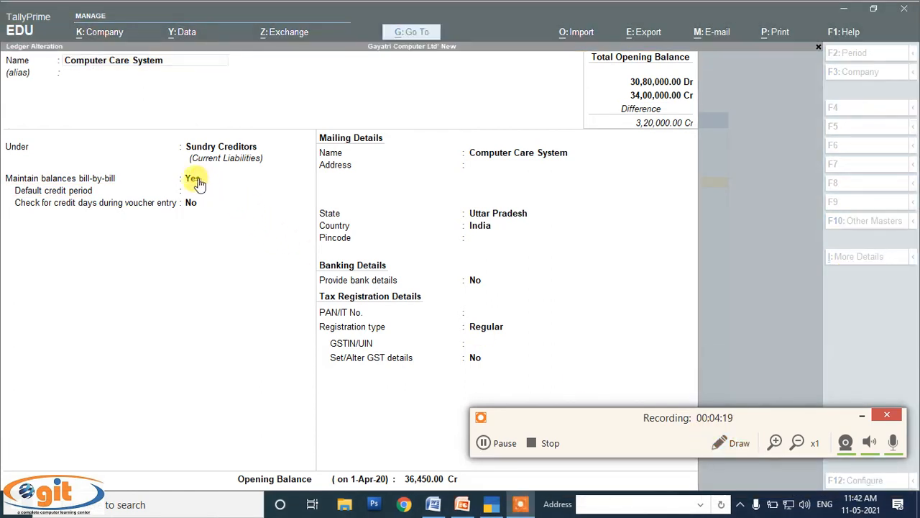
Keep bill-by-bill balances at Yes, set the default credit period to 30 days and enable the credit-days check during voucher entry.
left_click(199, 181)
left_click(195, 182)
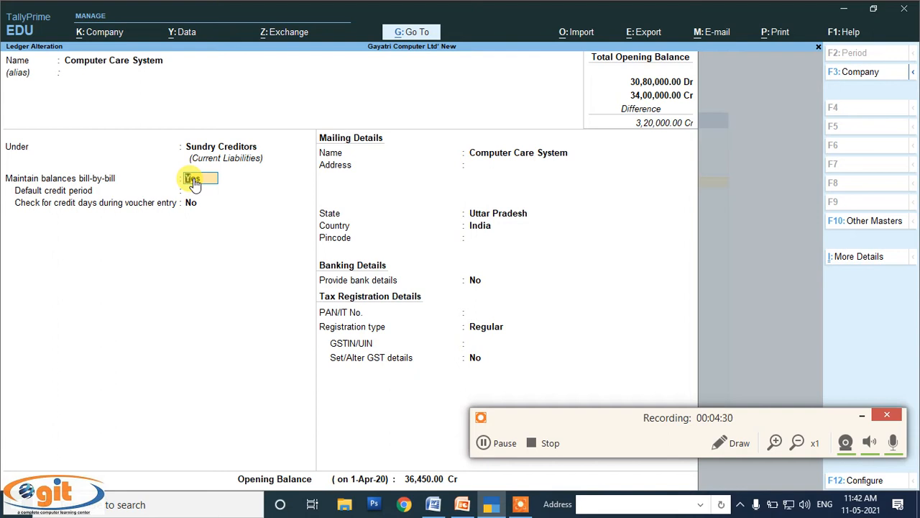
key("Return")
type("3")
key("Return")
key("Return")
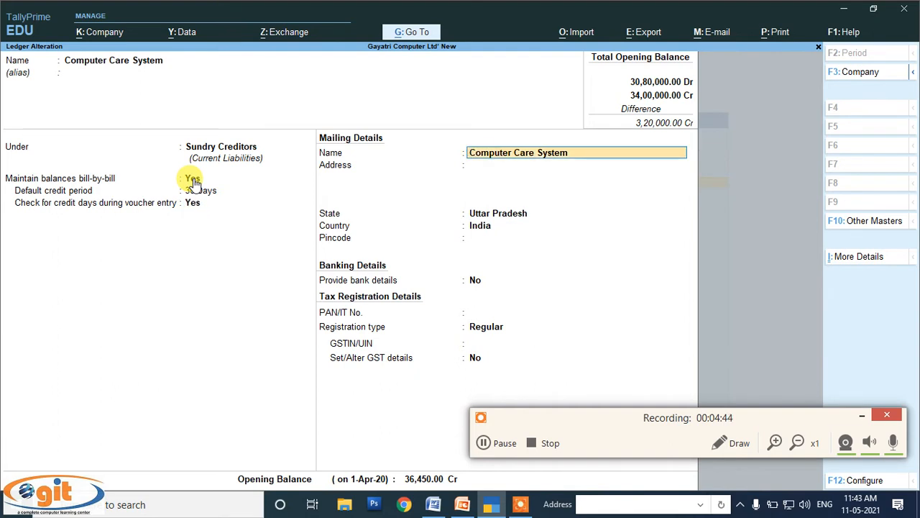
Accept the remaining mailing, banking, tax and opening balance fields unchanged to open the bill-wise breakup for Computer Care System.
key("Return")
key("Return")
key("Return")
key("Return")
key("Return")
key("Return")
key("Return")
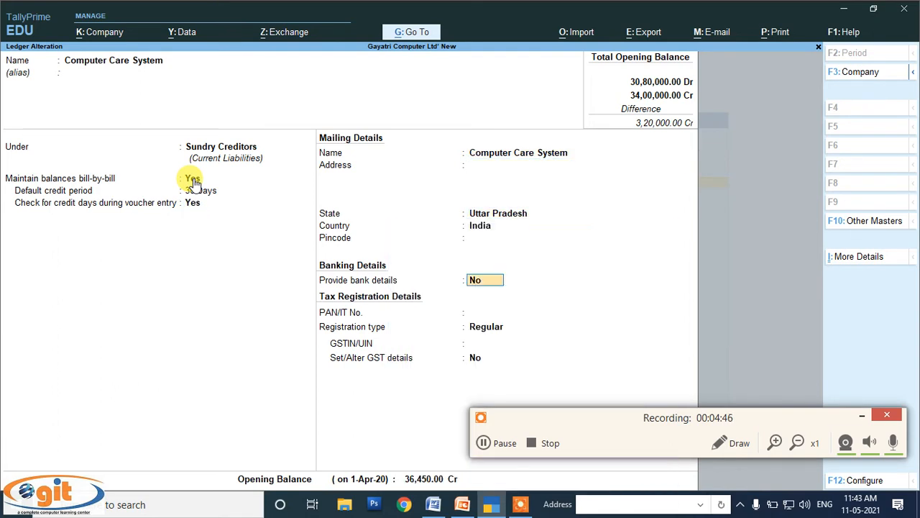
key("Return")
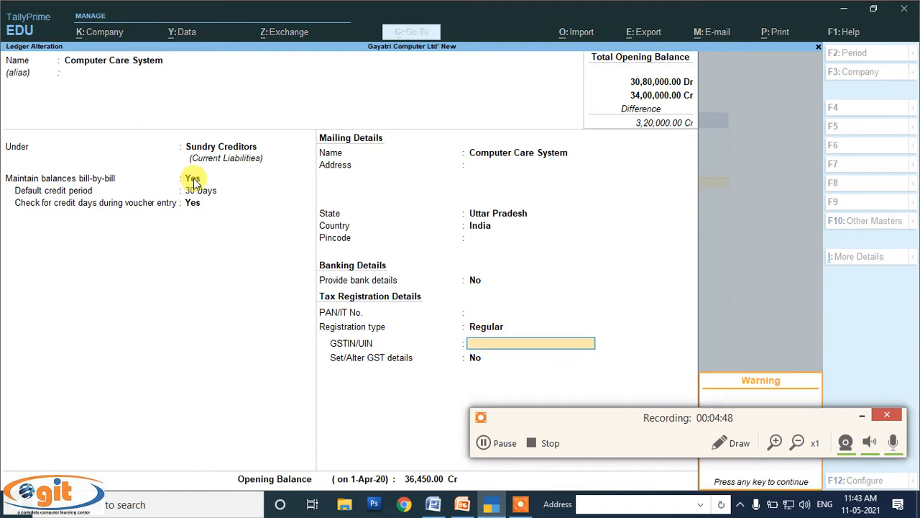
key("Return")
key("Return")
key("Return")
key("Return")
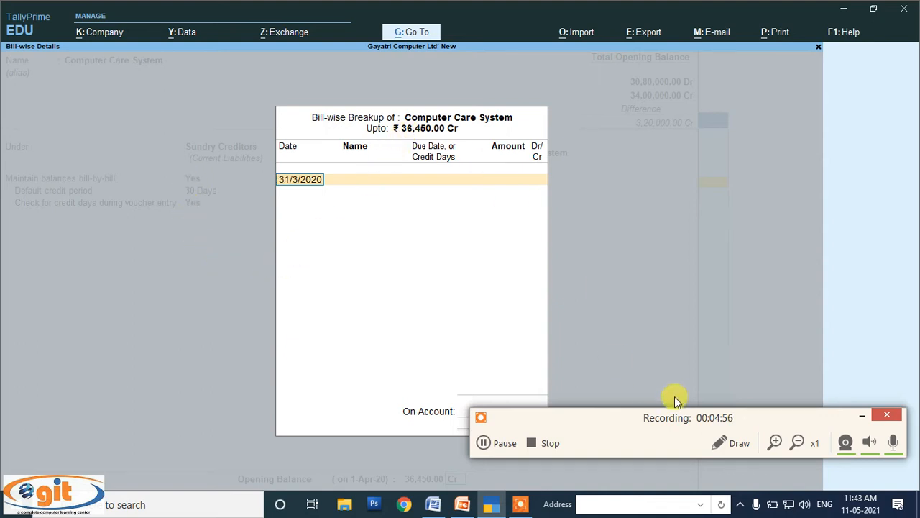
Switch to the Word notes, restore the window to a smaller size and place it beside Tally's bill-wise breakup.
left_click(433, 504)
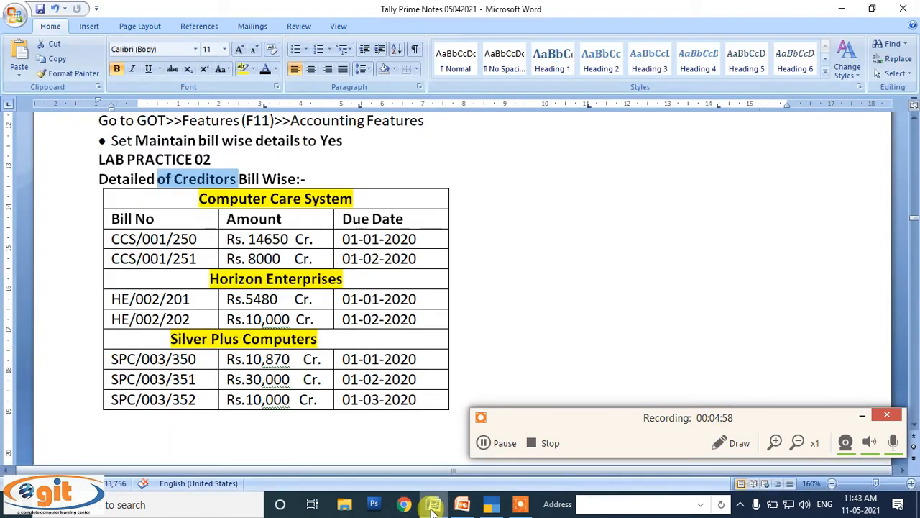
left_click(872, 8)
left_click_drag(698, 216, 512, 242)
left_click_drag(263, 60, 713, 63)
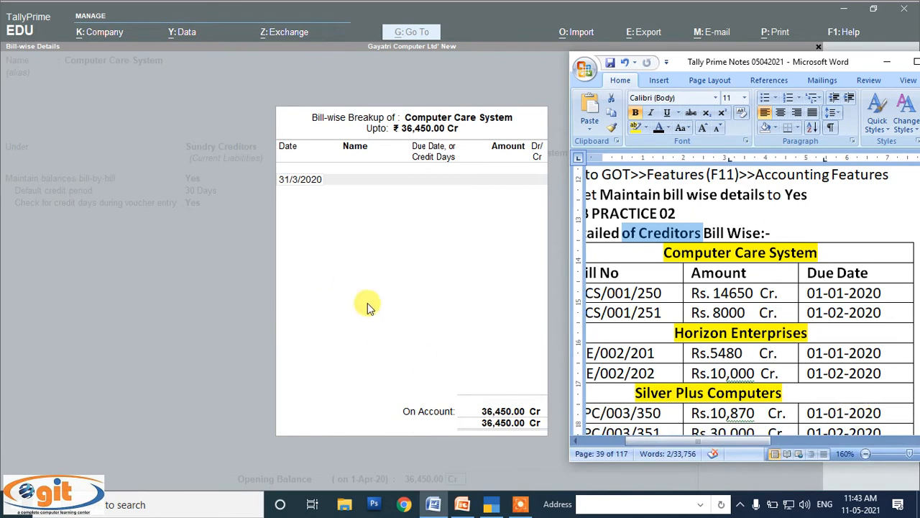
left_click_drag(567, 390, 551, 390)
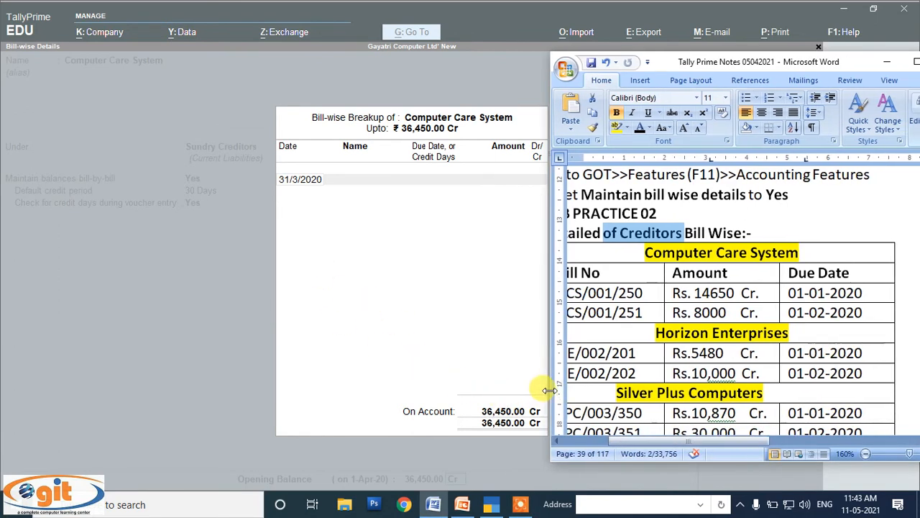
Copy the bill number CCS/001/250 from the Computer Care System rows of the notes.
left_click(578, 293)
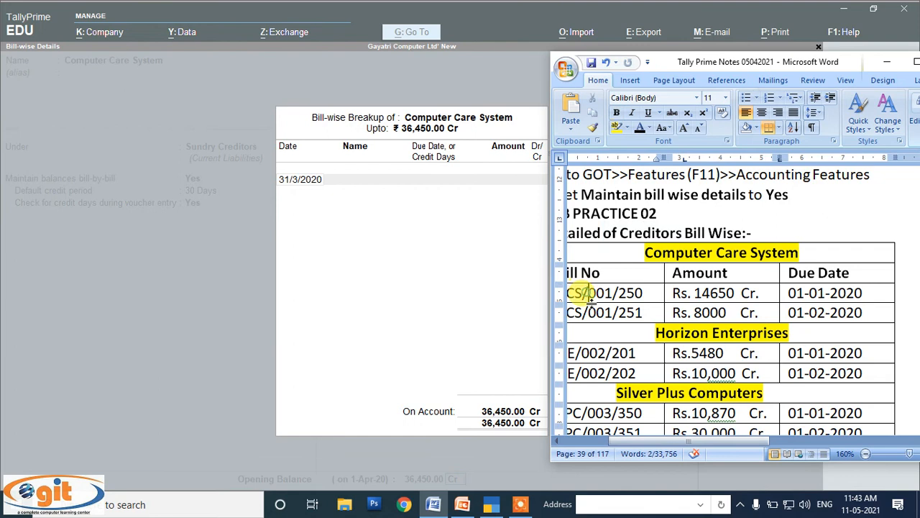
left_click_drag(746, 445, 729, 441)
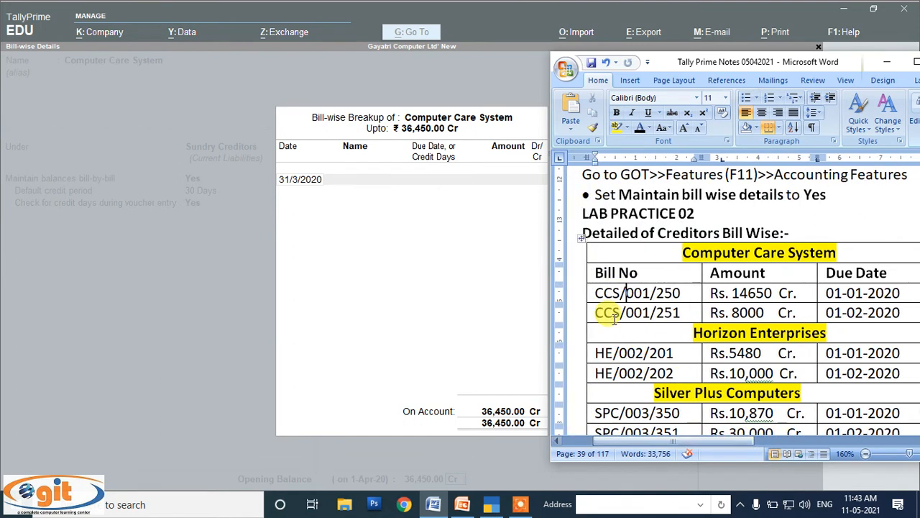
left_click_drag(596, 293, 670, 298)
key("ctrl+c")
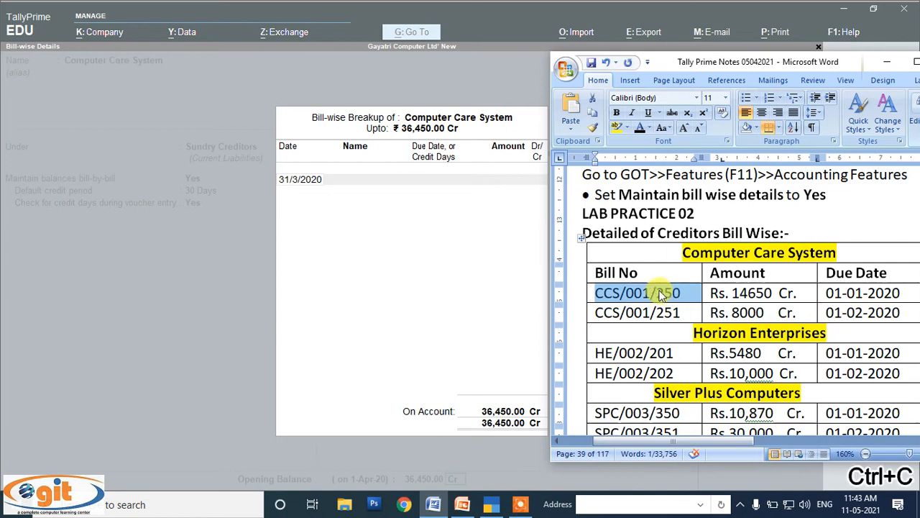
Start the first Computer Care System bill in Tally, dated 01-01-2020, with bill name CCS/001/250 and due date 1-Jan-20.
left_click(311, 183)
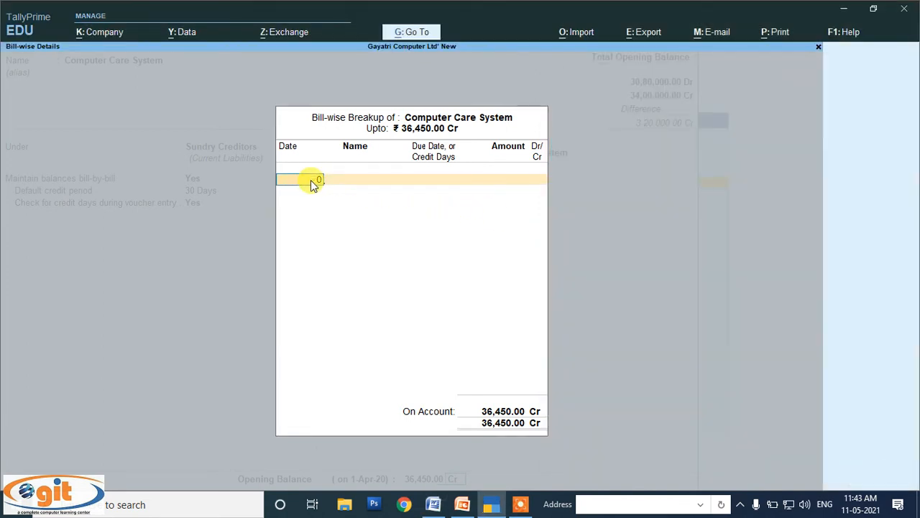
type("01-01-2020")
key("Return")
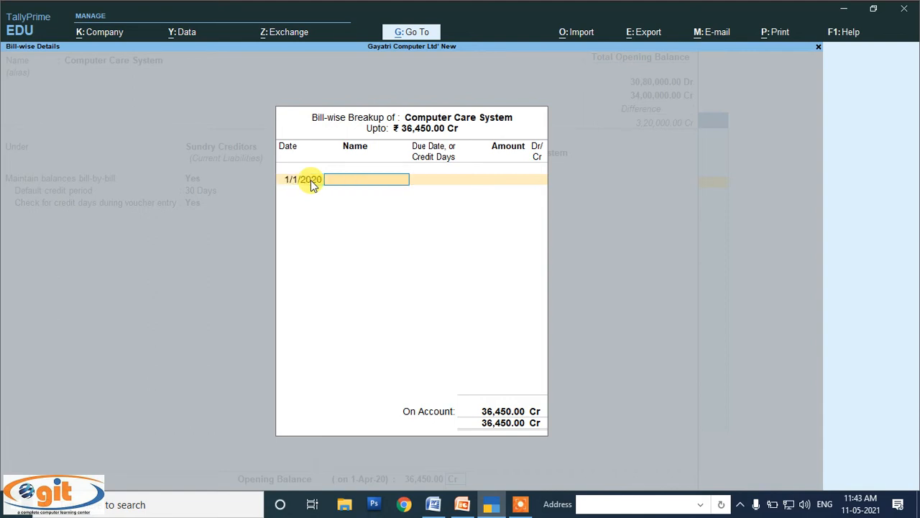
key("ctrl+v")
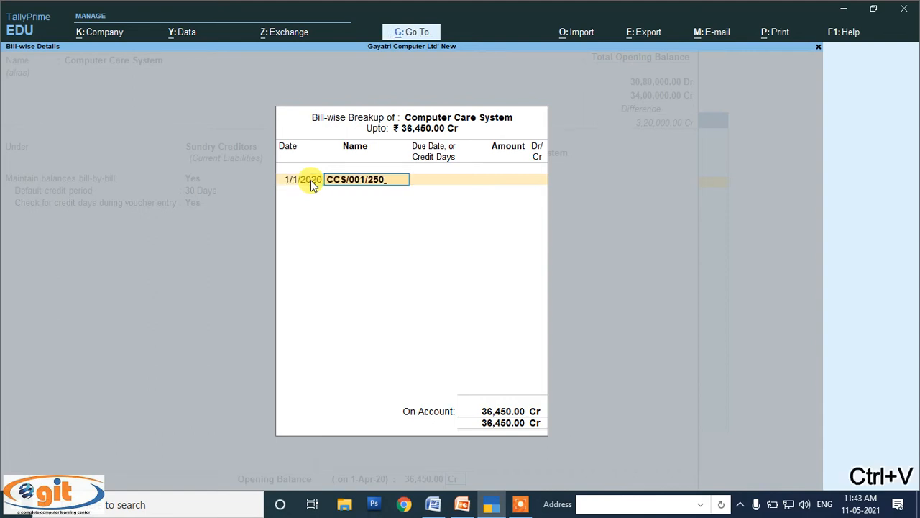
key("Return")
key("Return")
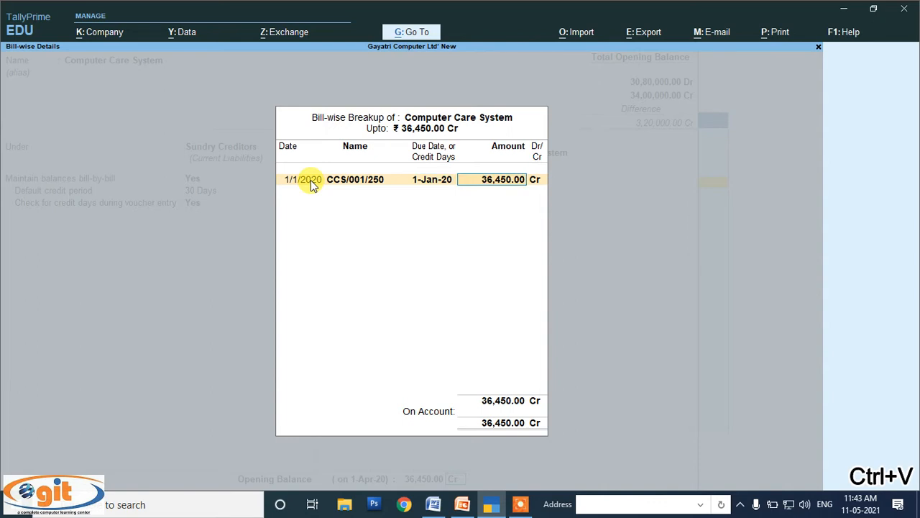
Check the amount of bill CCS/001/250 in the Word notes and enter it in Tally as 14,650 Cr.
left_click(433, 504)
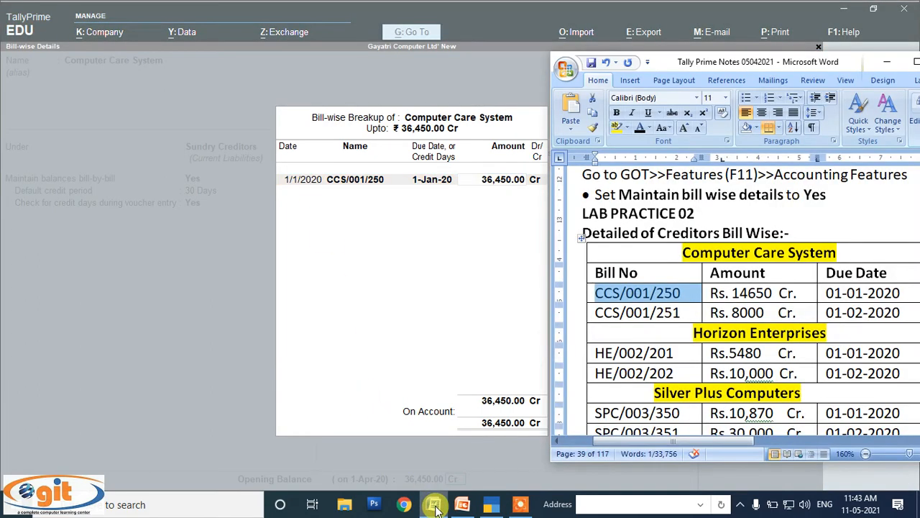
left_click(435, 505)
type("14,650")
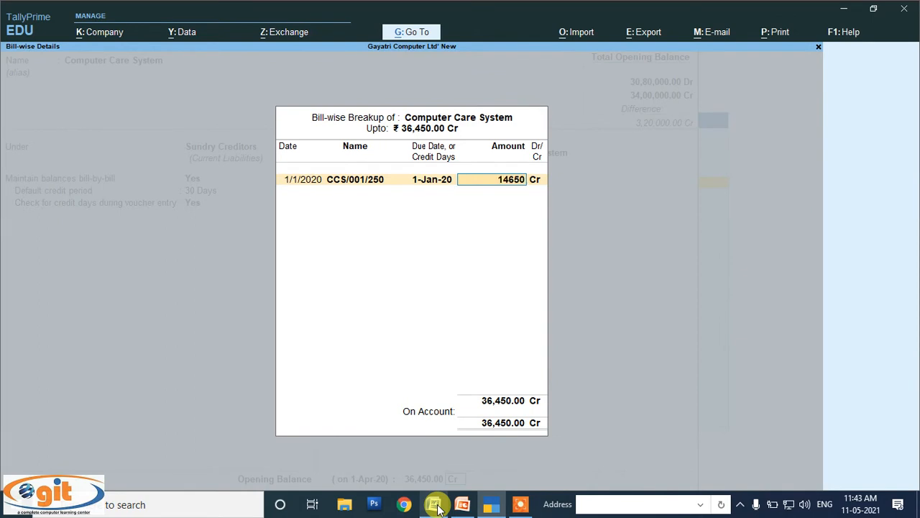
key("Return")
key("Return")
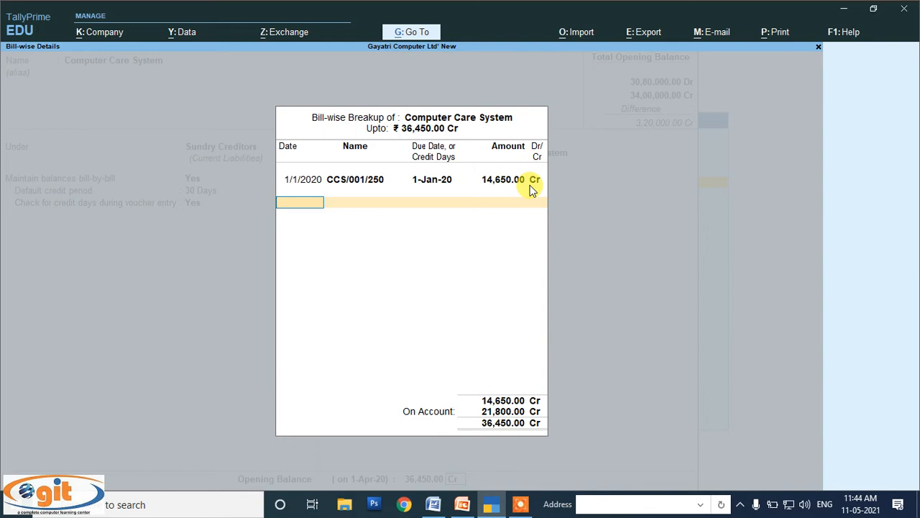
Add a second bill dated 1/2/2020 with the name CCS/001/251 and due date 1-Feb-20.
type("02")
key("Return")
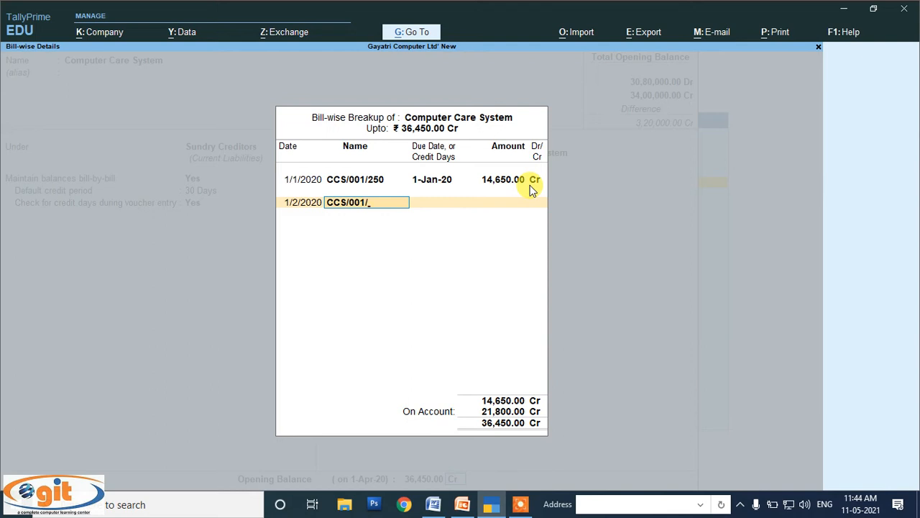
key("Return")
key("Return")
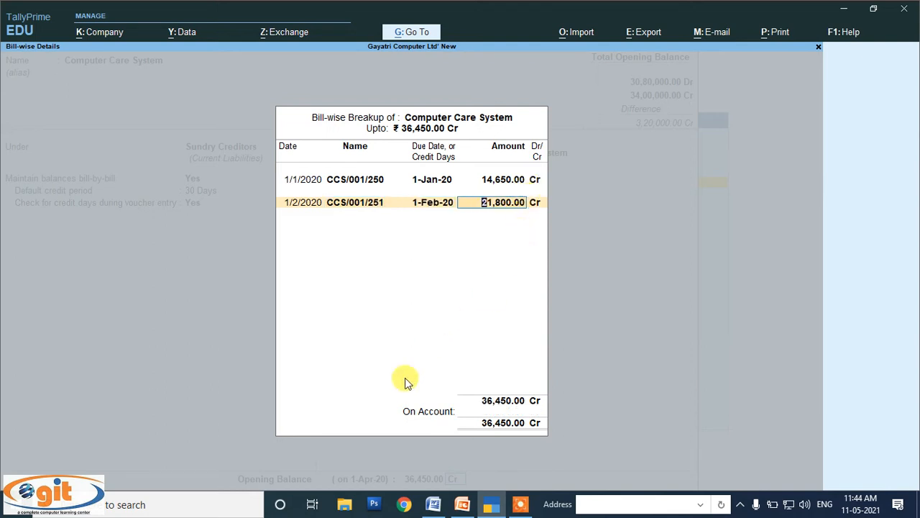
Look up the amount of bill CCS/001/251 in the Word notes and set it to 8,000 Cr in Tally.
left_click(433, 503)
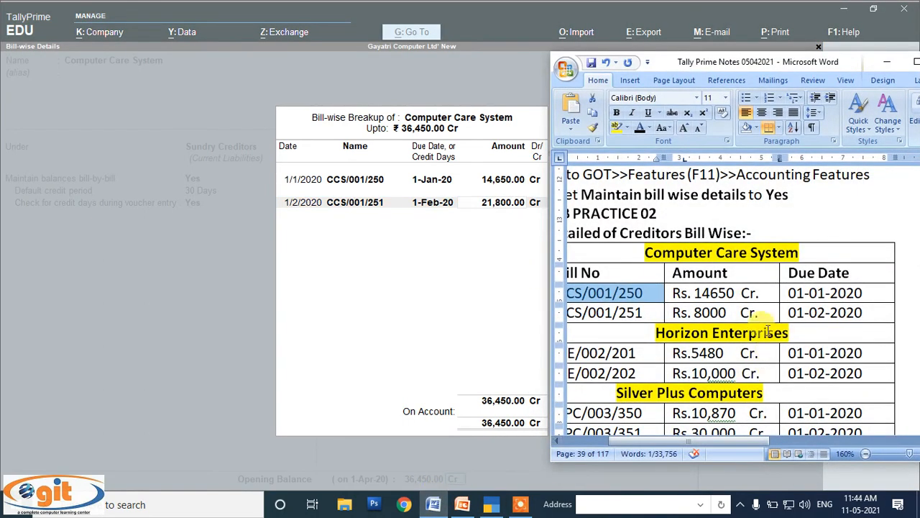
left_click(726, 312)
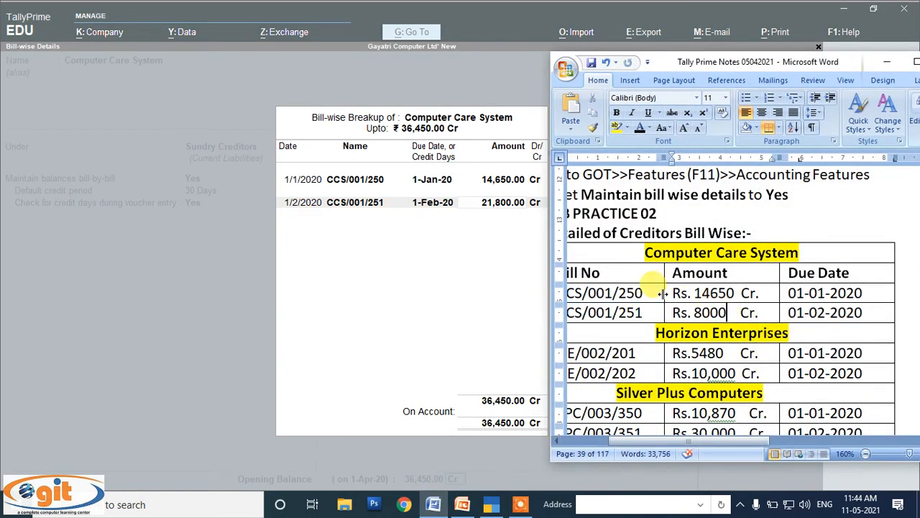
left_click_drag(742, 443, 719, 445)
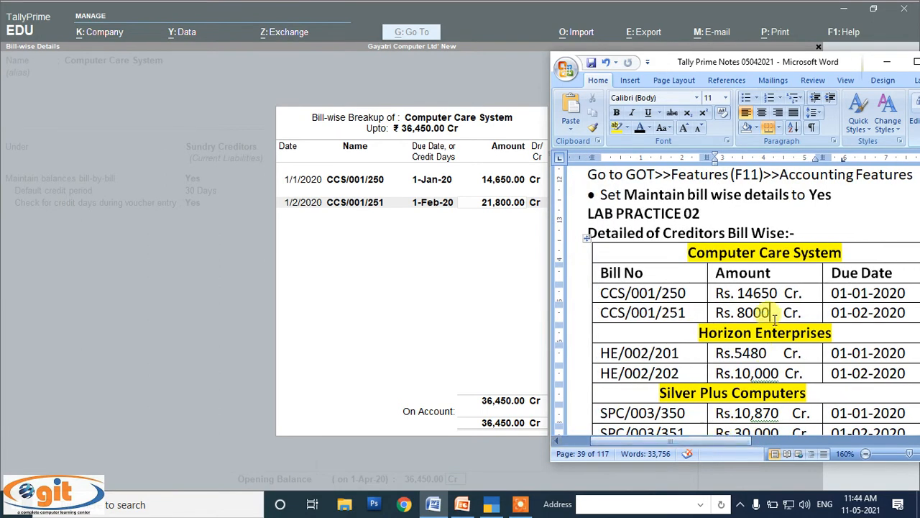
left_click_drag(738, 292, 768, 313)
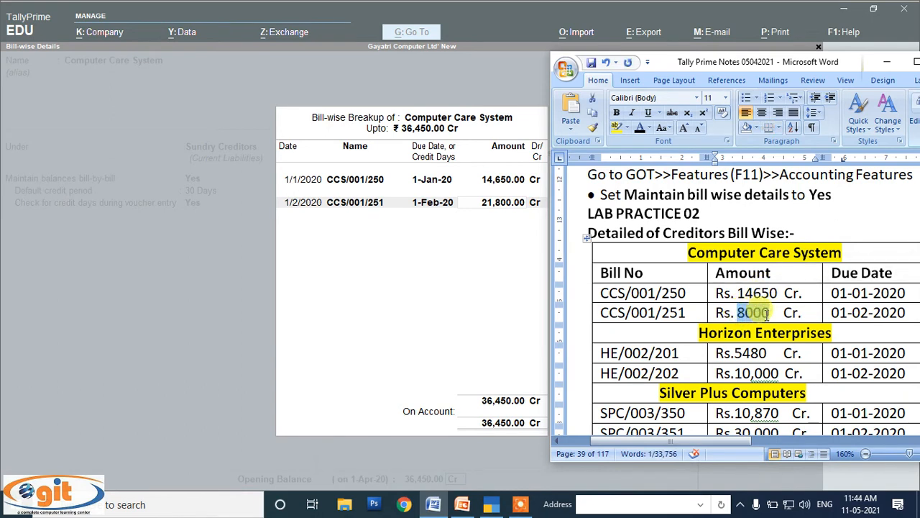
left_click(481, 202)
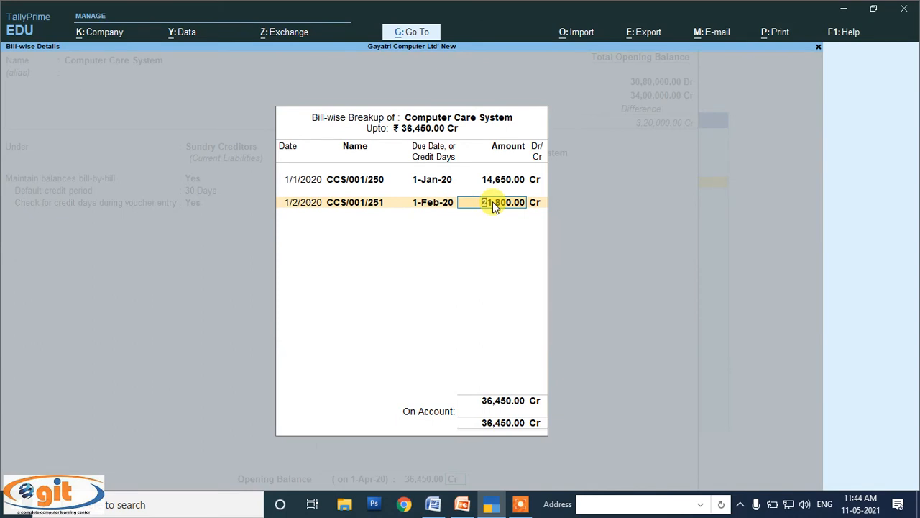
key("Return")
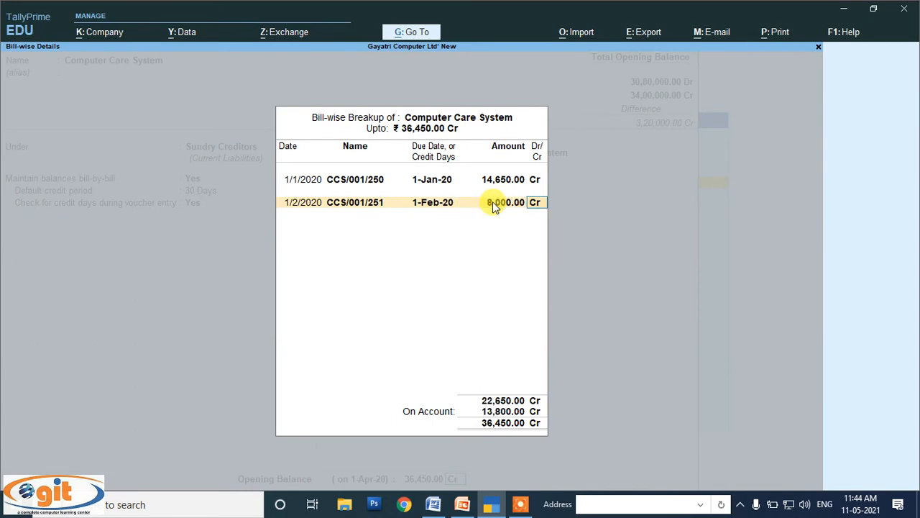
key("Return")
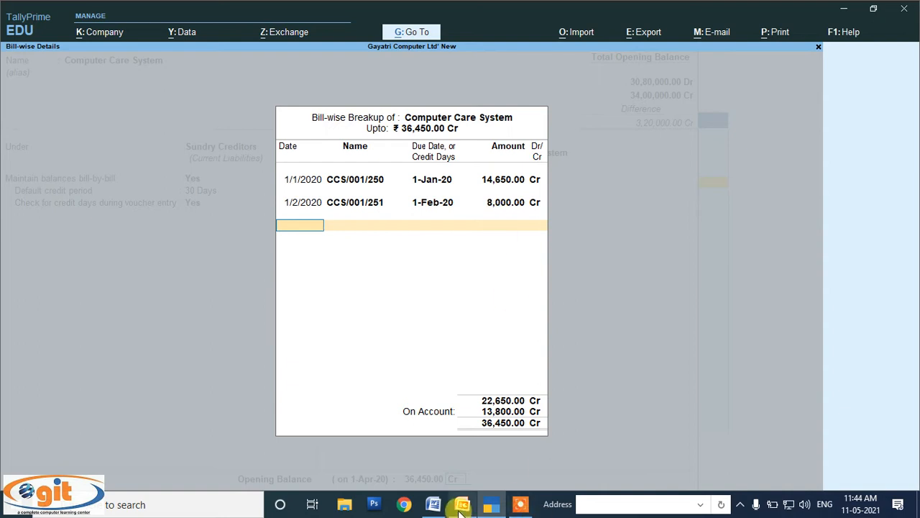
Move the Word notes clear of the breakup, then accept the bill-wise details and save the Computer Care System ledger in Tally.
left_click(433, 504)
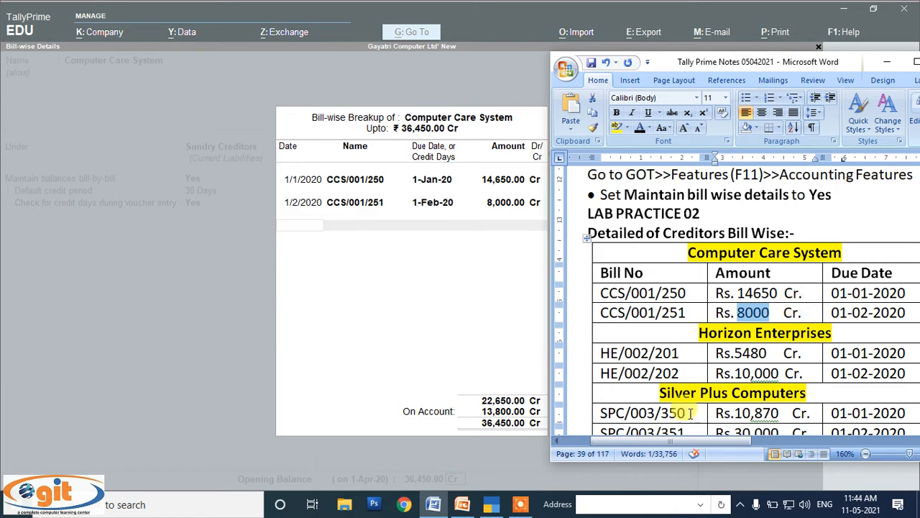
left_click_drag(674, 66, 707, 70)
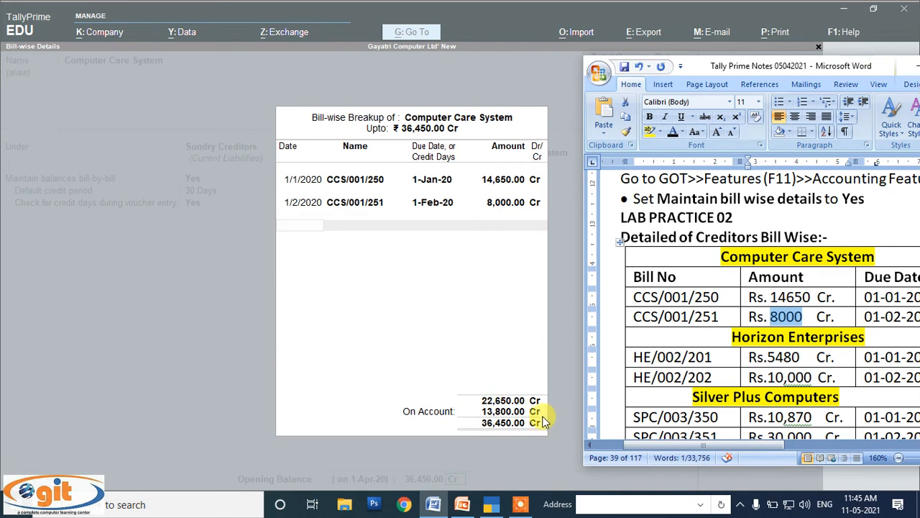
key("ctrl+a")
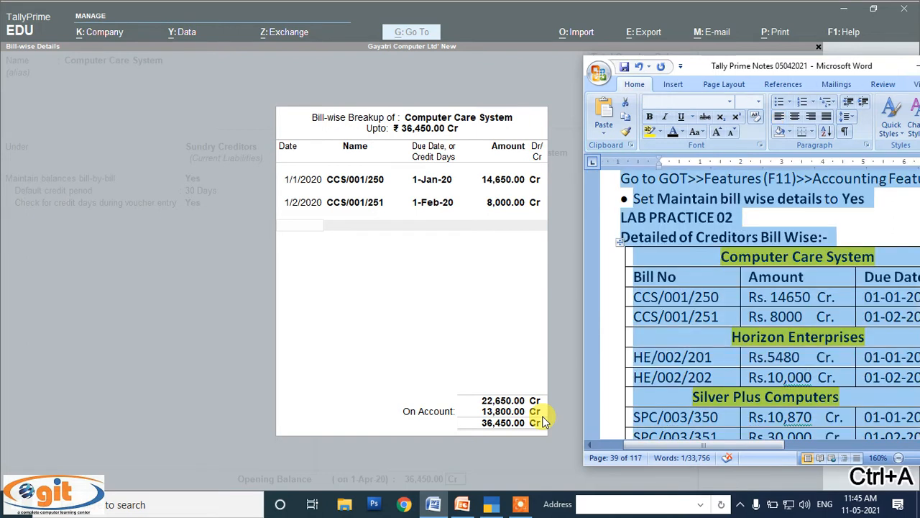
left_click(442, 286)
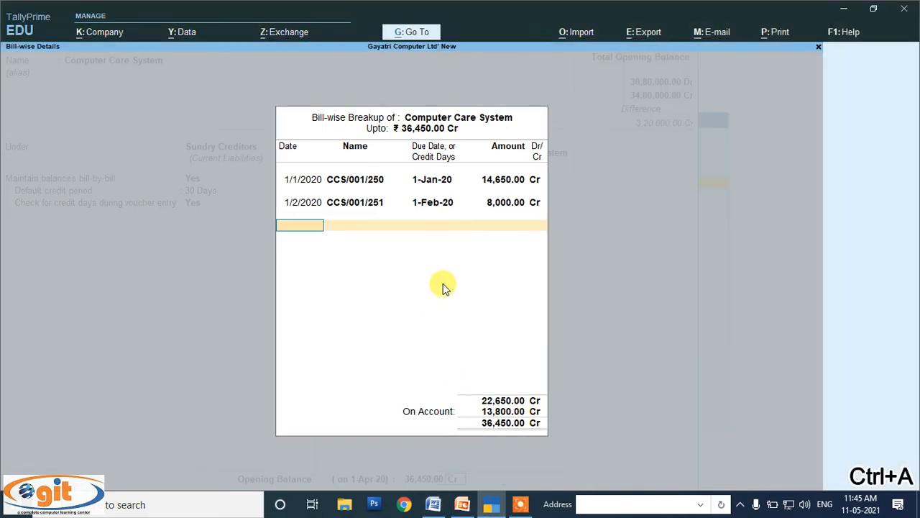
key("ctrl+a")
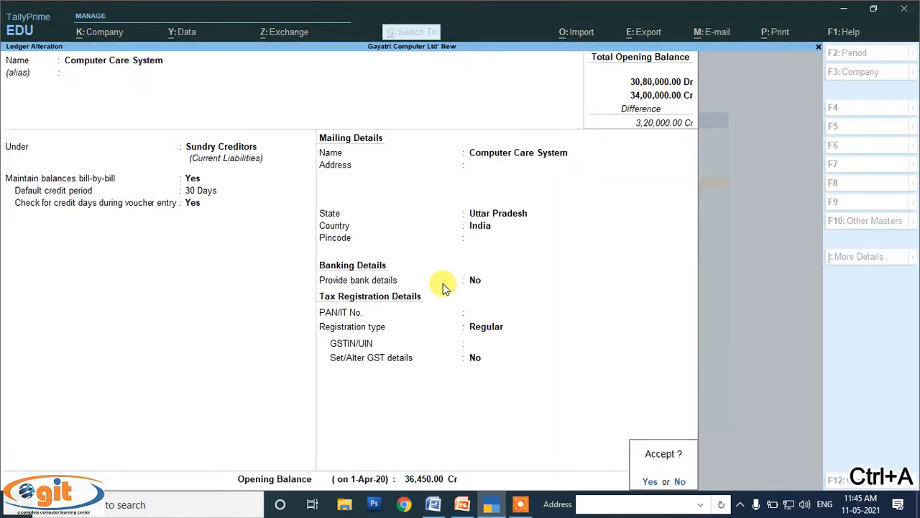
left_click(647, 483)
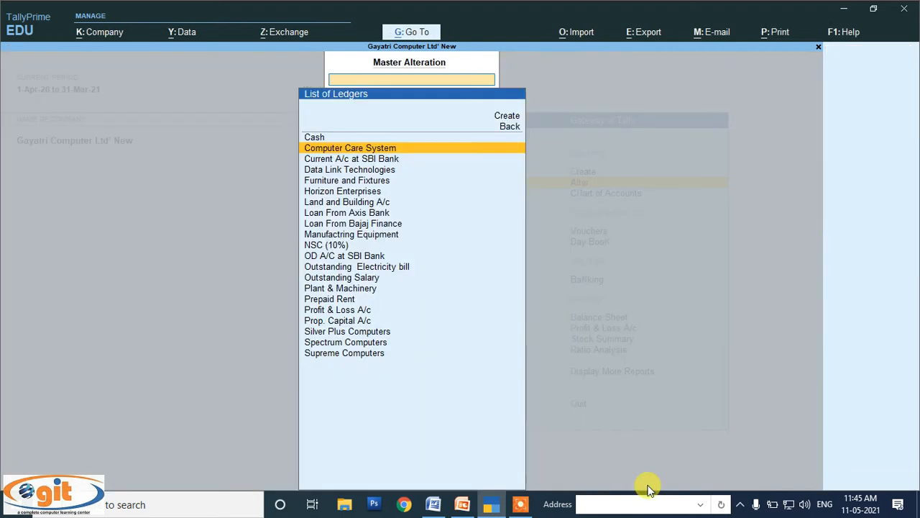
Reposition the Word notes beside Tally's ledger list and open the Horizon Enterprises ledger for alteration.
left_click(433, 504)
left_click(724, 287)
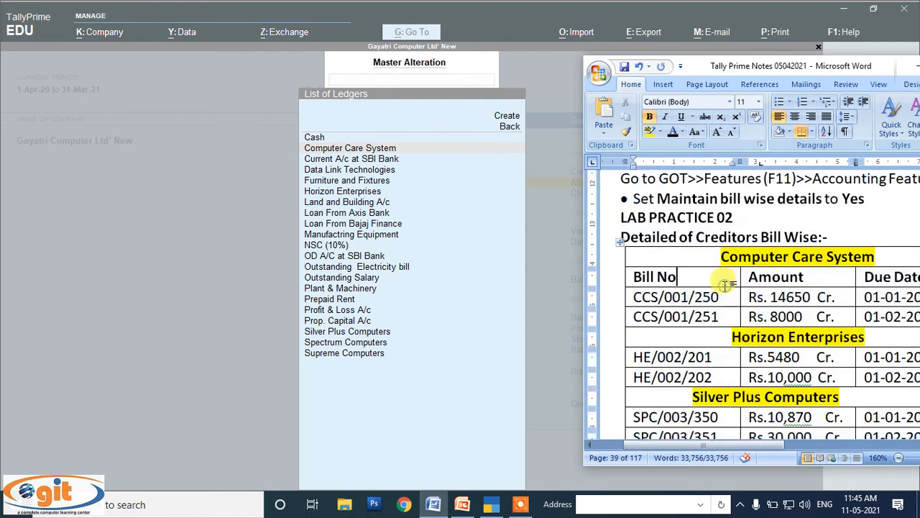
left_click_drag(787, 63, 744, 59)
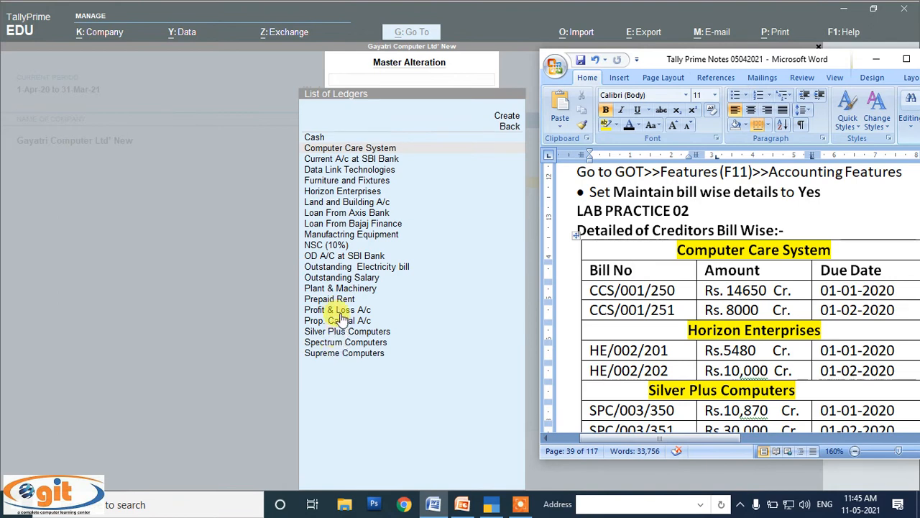
left_click(343, 193)
left_click(343, 192)
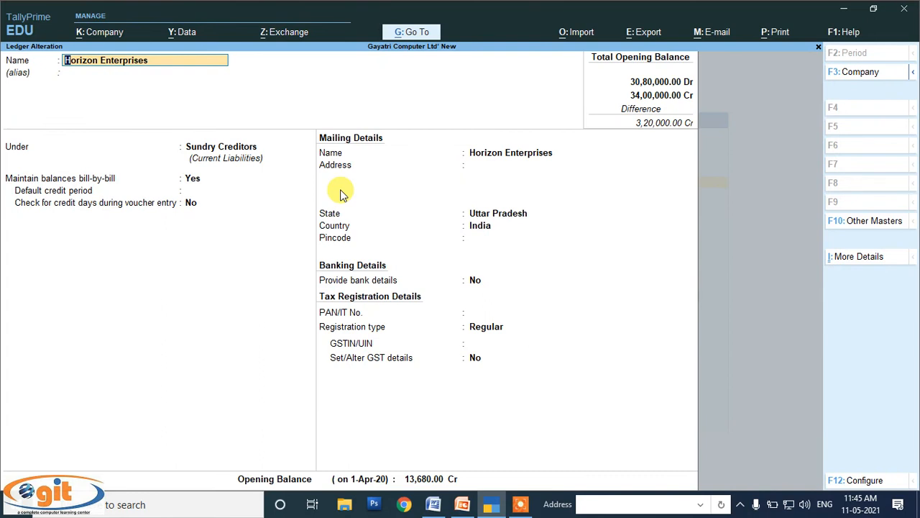
Switch to the Word notes, change the amount of bill HE/002/201 to Rs.3680 and review its bill number and due date.
left_click(435, 504)
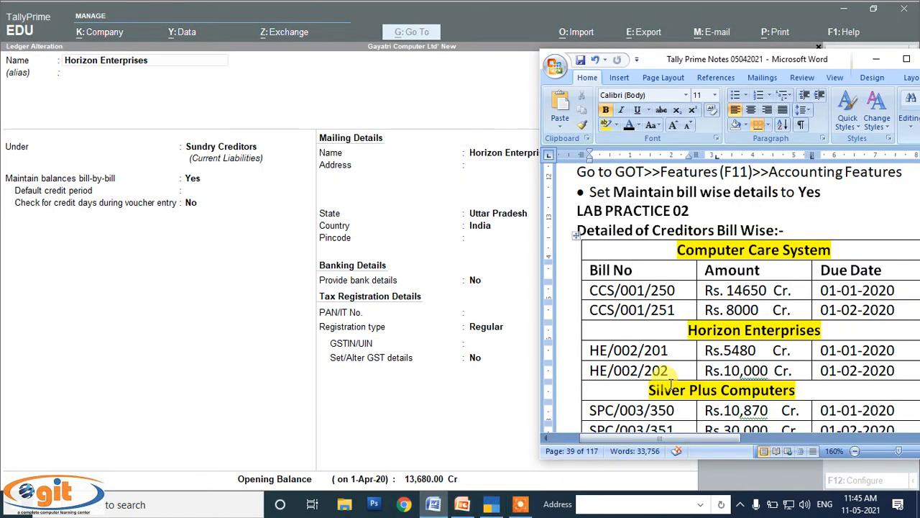
scroll(656, 388, "down", 1)
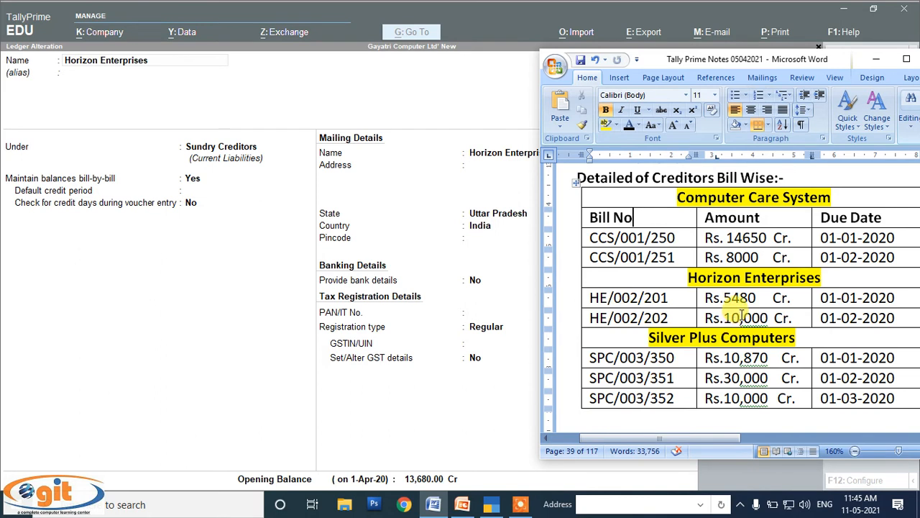
left_click_drag(757, 297, 724, 297)
type("3,680")
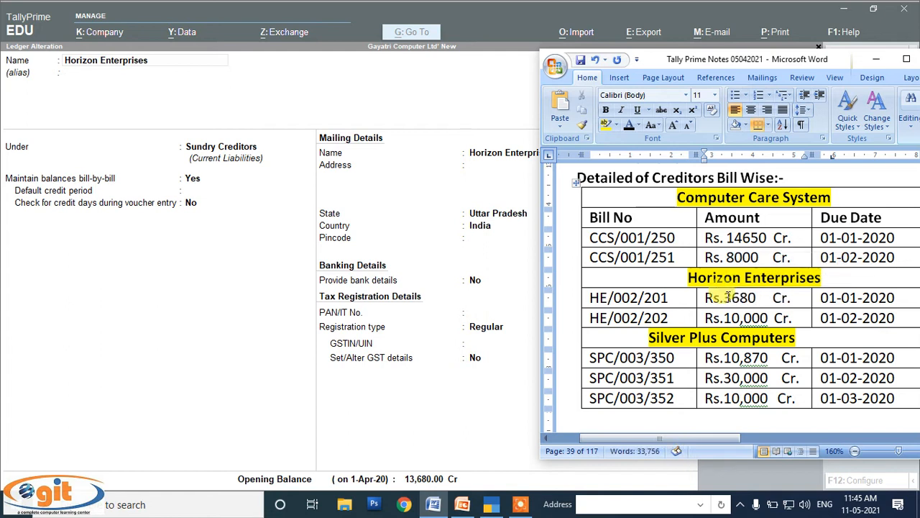
left_click(651, 297)
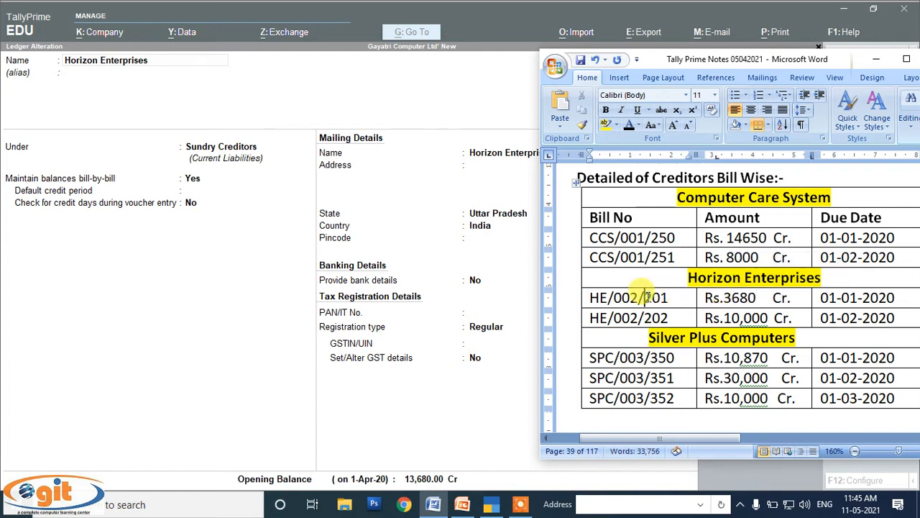
left_click_drag(821, 297, 899, 298)
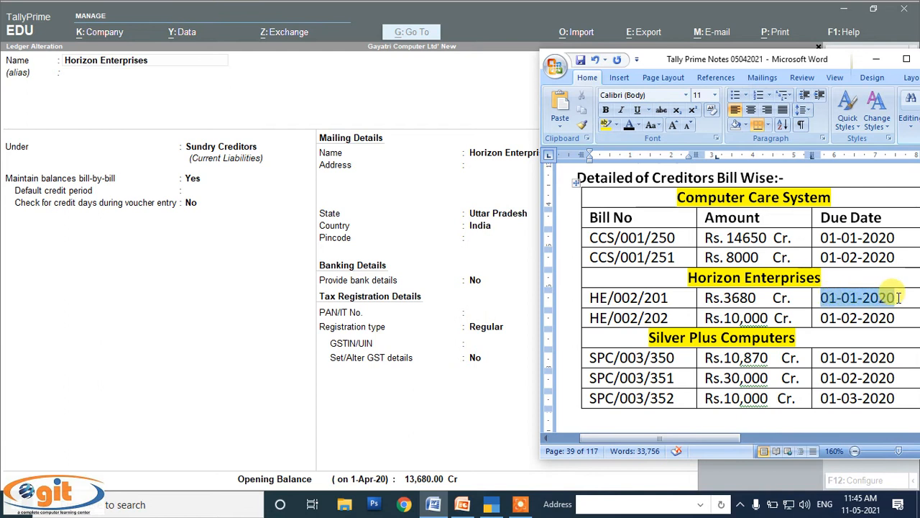
left_click_drag(723, 297, 756, 299)
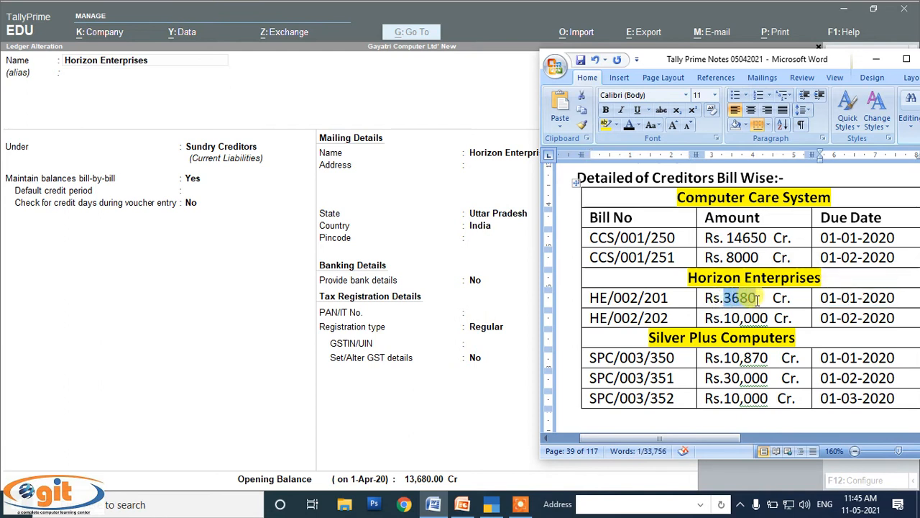
left_click_drag(669, 297, 645, 298)
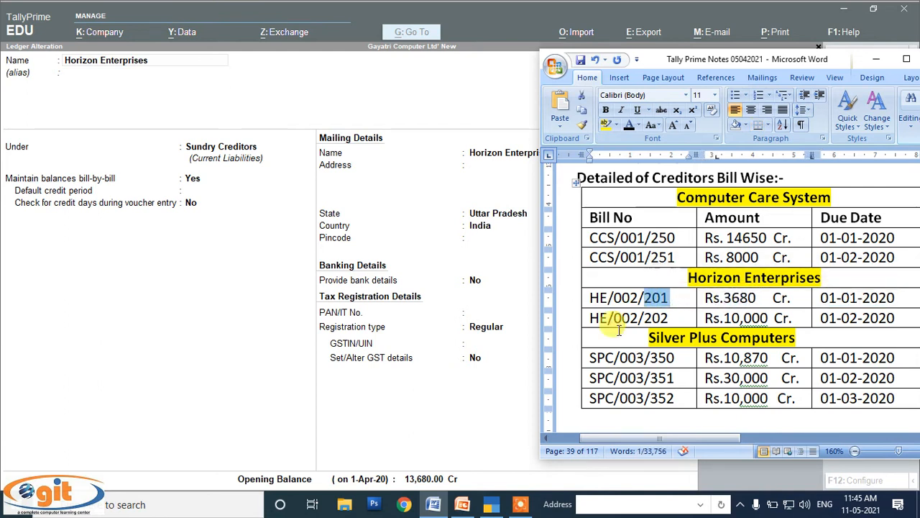
In Tally, open the Horizon Enterprises bill-wise breakup, date the first bill 1/1/2020 and go back to the Word notes.
left_click(422, 479)
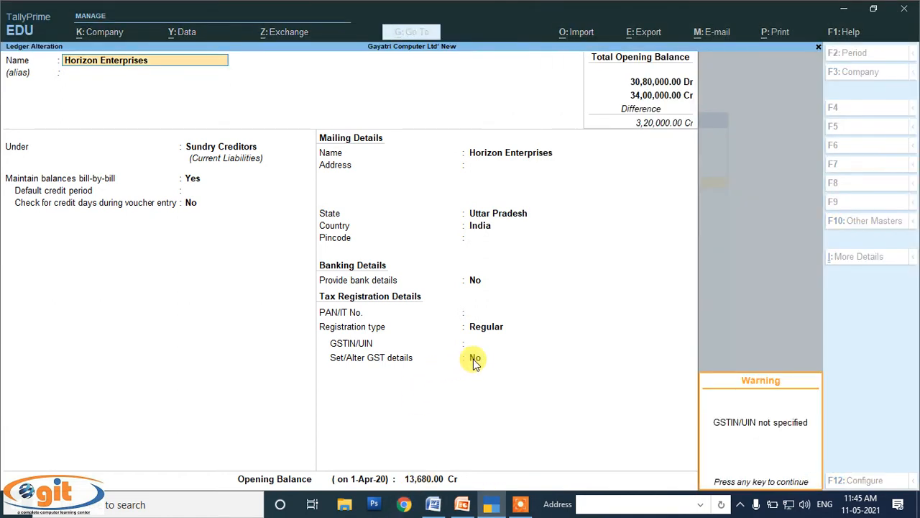
key("Return")
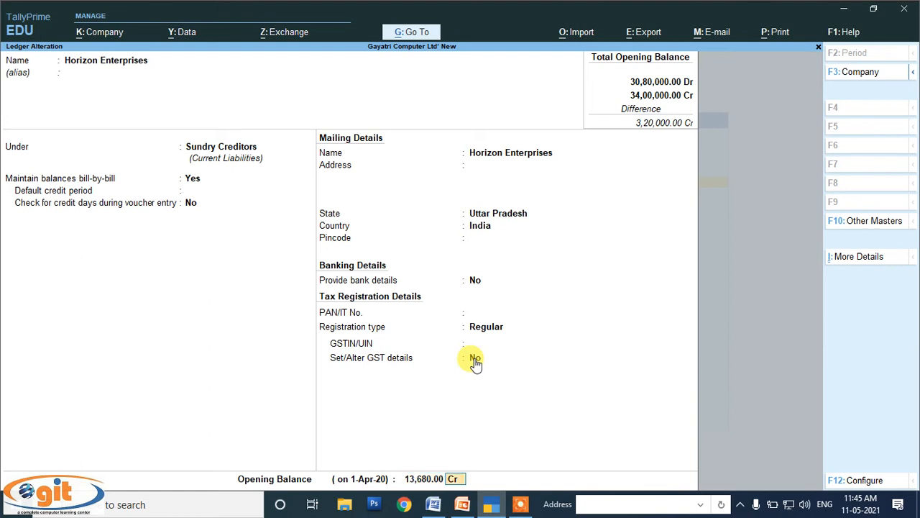
key("Return")
type("0")
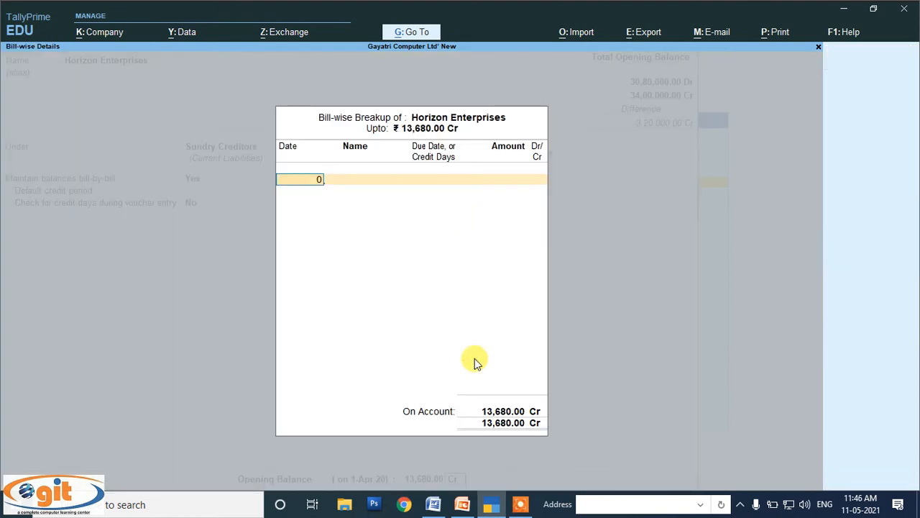
type("1-01")
key("Return")
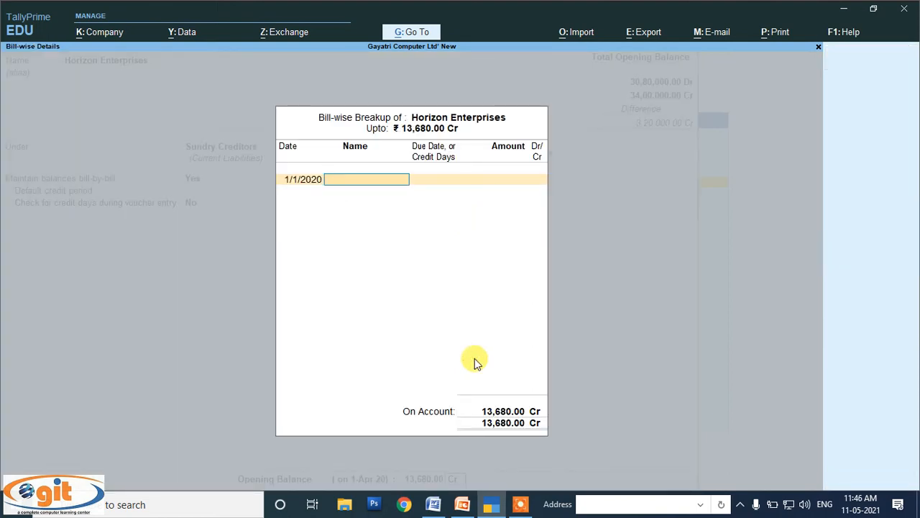
key("alt+Tab")
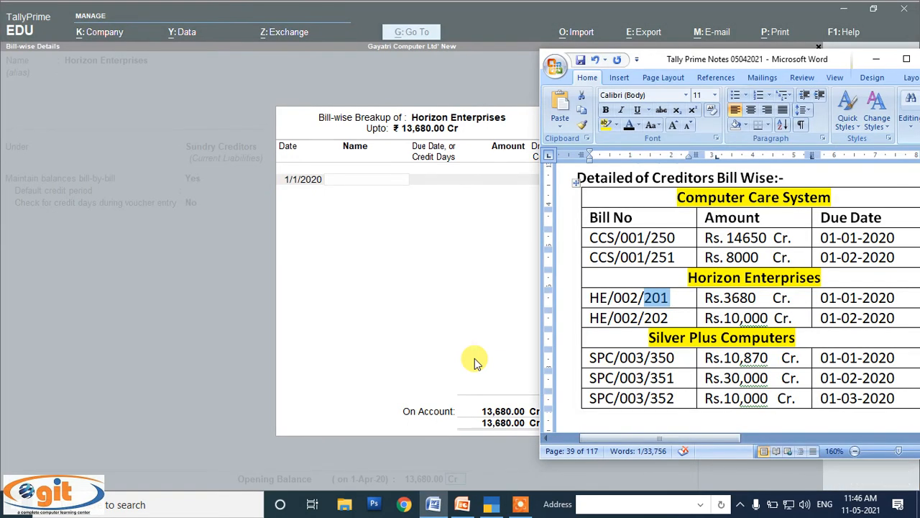
type("HE")
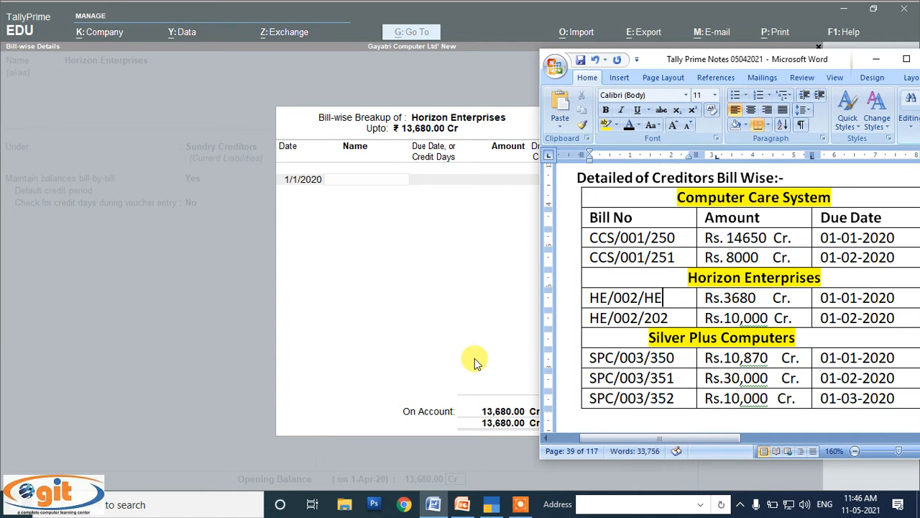
key("BackSpace")
key("BackSpace")
key("ctrl+z")
key("ctrl+z")
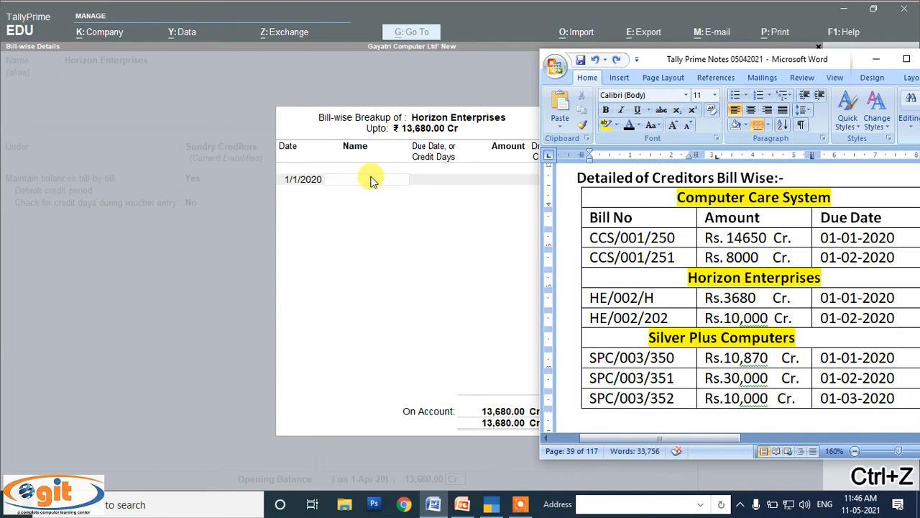
key("BackSpace")
key("ctrl+z")
key("ctrl+z")
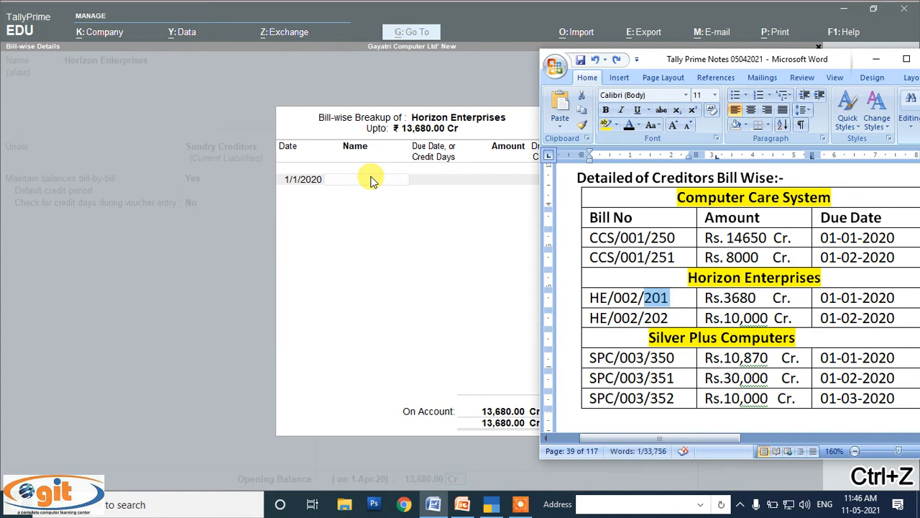
Copy bill number HE/002/201 from the Word notes into Tally's first bill name and accept 1-Jan-20 as its due date.
left_click_drag(668, 298, 573, 300)
key("ctrl+c")
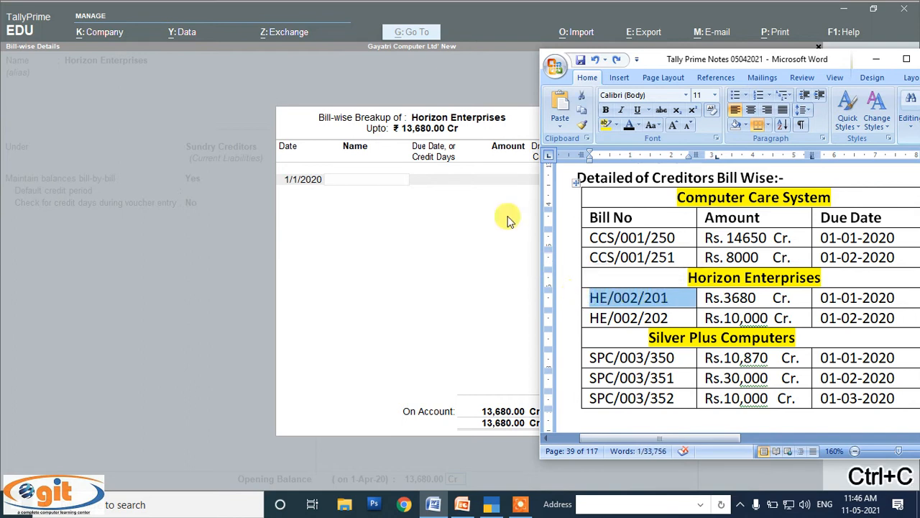
left_click(378, 180)
key("ctrl+v")
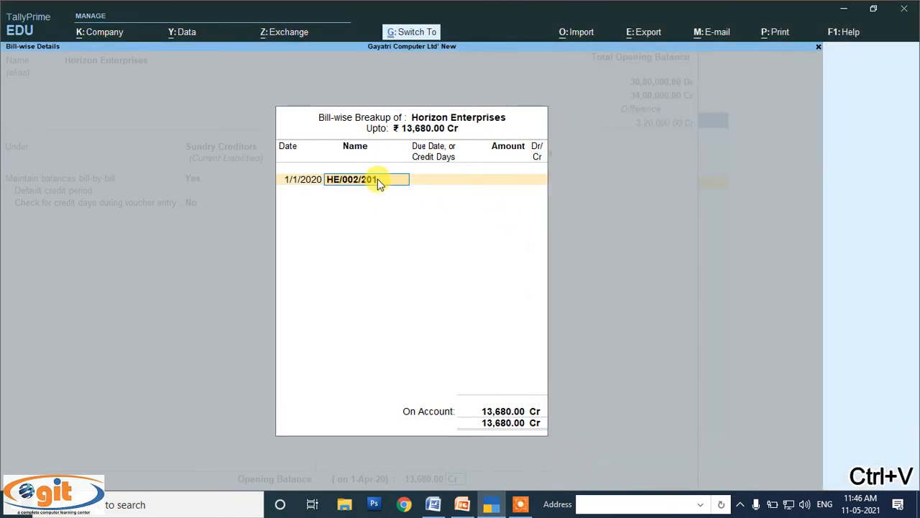
key("Return")
key("Return")
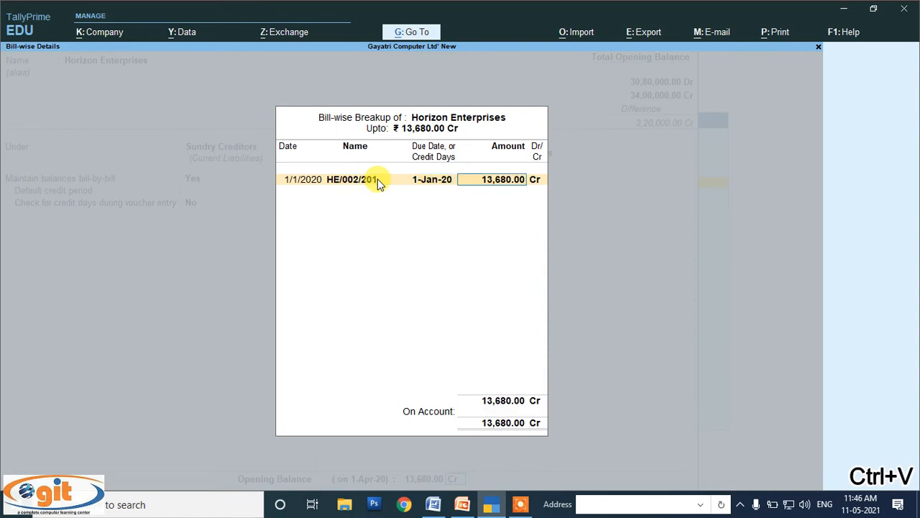
Look up the amount of bill HE/002/201 in the Word notes and set it to 3,680 Cr in Tally.
left_click(437, 504)
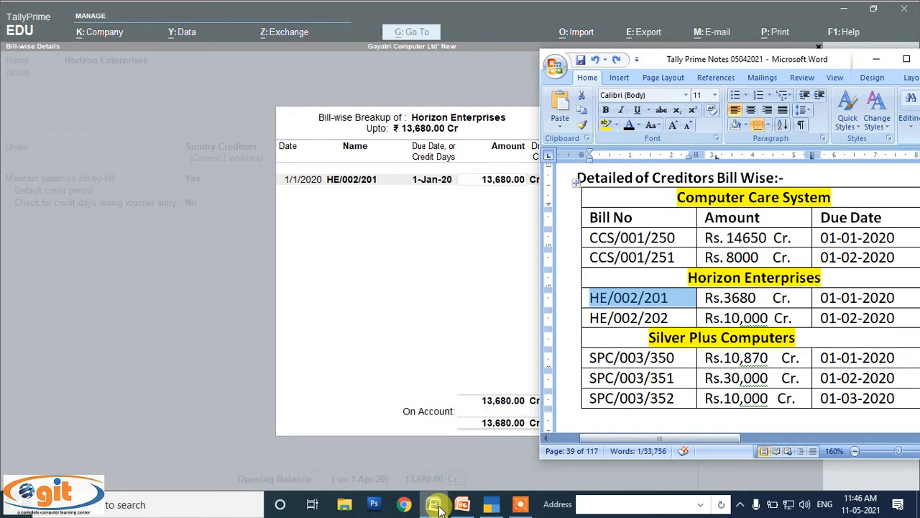
left_click(437, 505)
type("3,6")
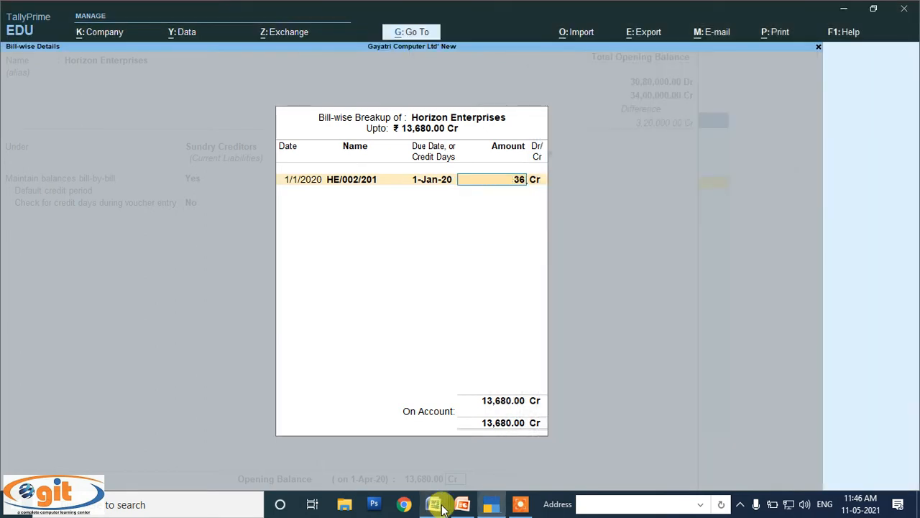
type("80")
key("Return")
key("Return")
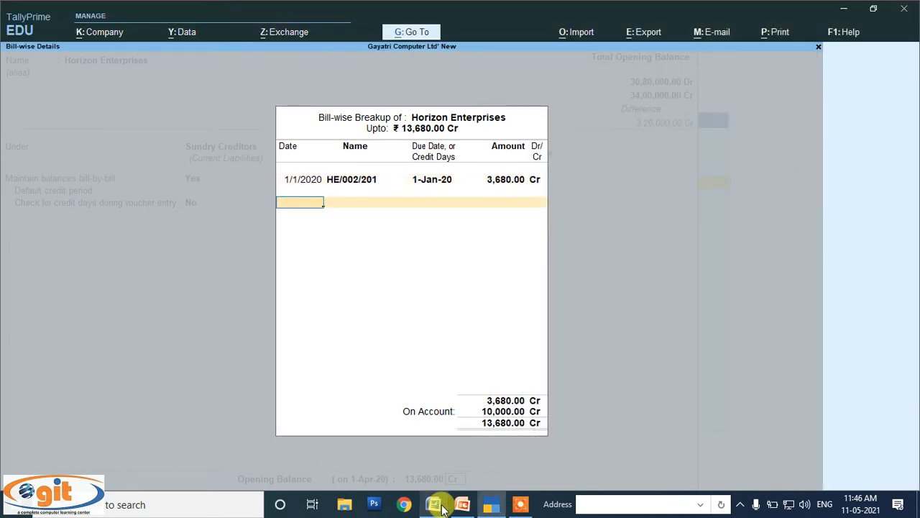
Add the second Horizon Enterprises bill HE/002/202, dated 01-02-2020 and due 1-Feb-20, for 10,000 Cr.
type("01-02-2020")
key("Return")
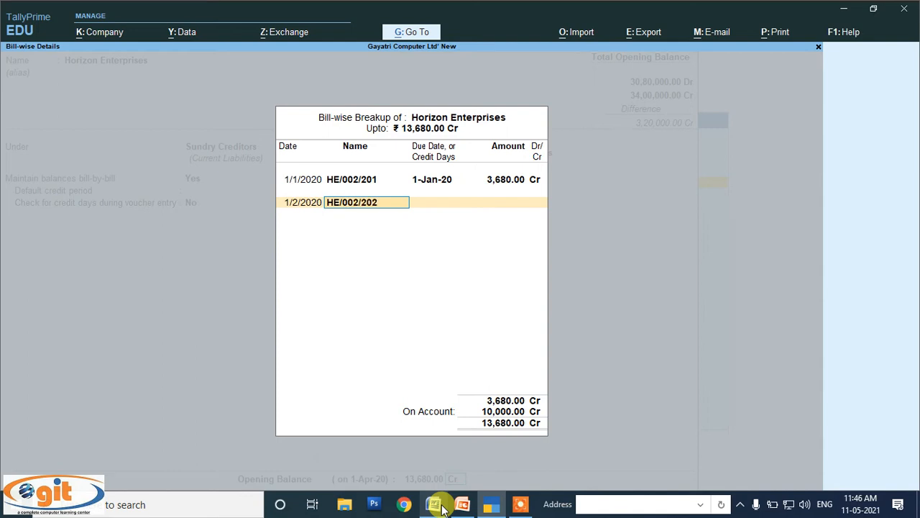
key("Return")
key("Return")
key("Return")
key("Return")
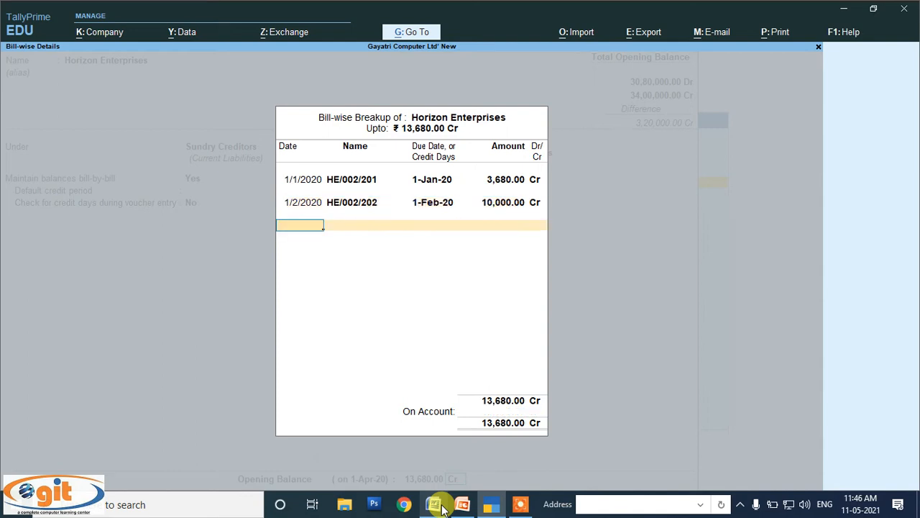
Accept the bill-wise details to save the Horizon Enterprises ledger and return to the Gateway of Tally.
key("Return")
key("Return")
key("Return")
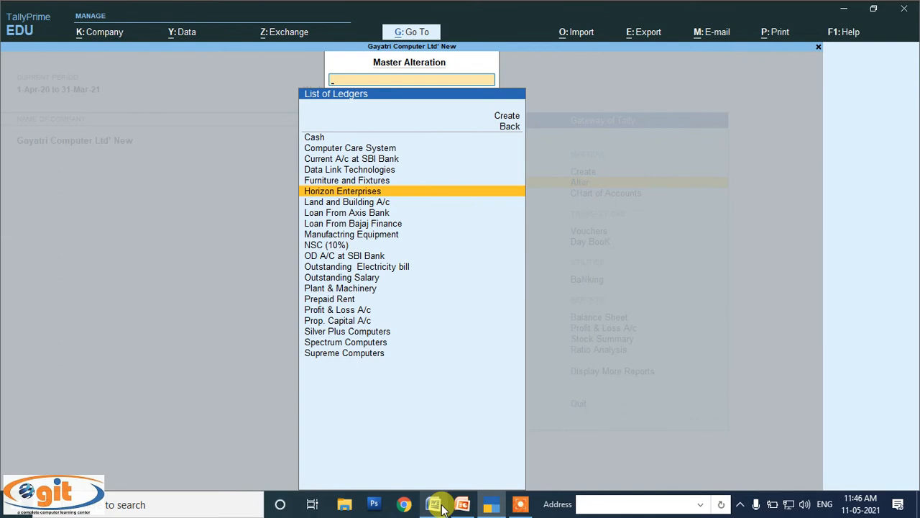
key("Escape")
key("Escape")
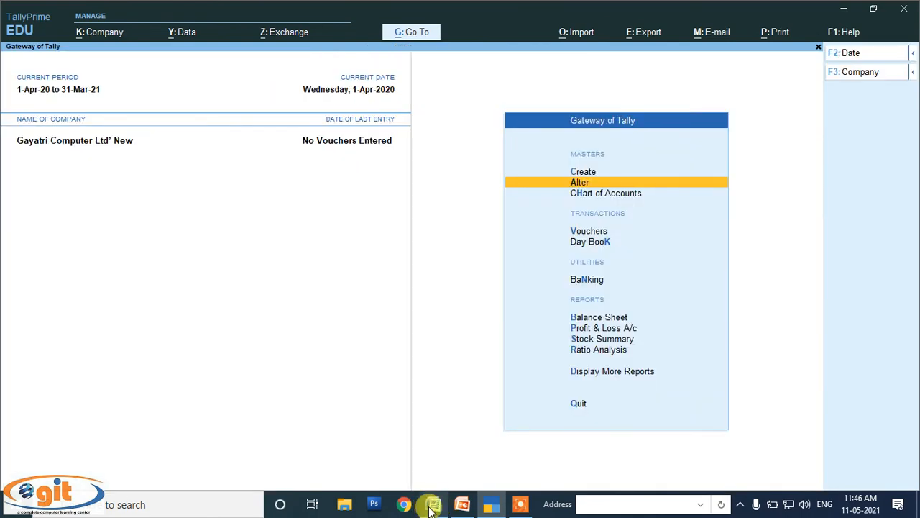
Open the Balance Sheet in detailed form and drill down into the Sundry Creditors group.
left_click(592, 321)
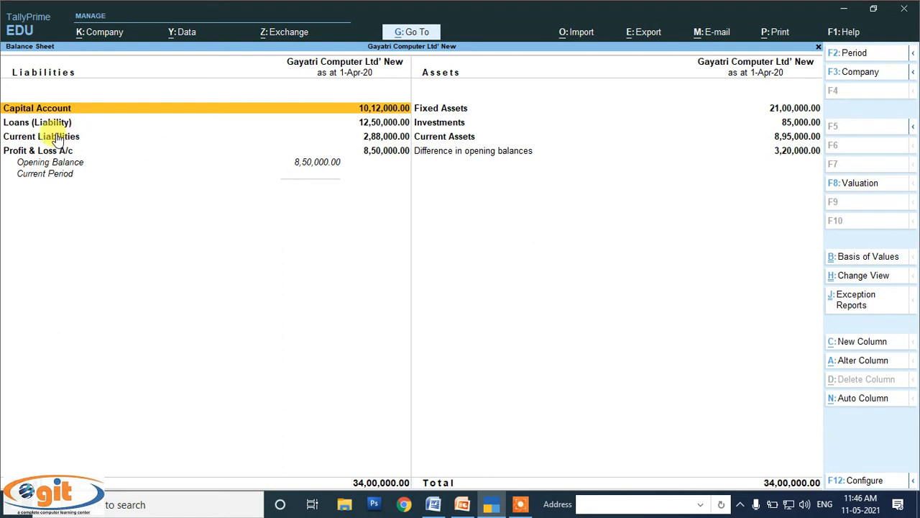
key("alt")
key("alt+F1")
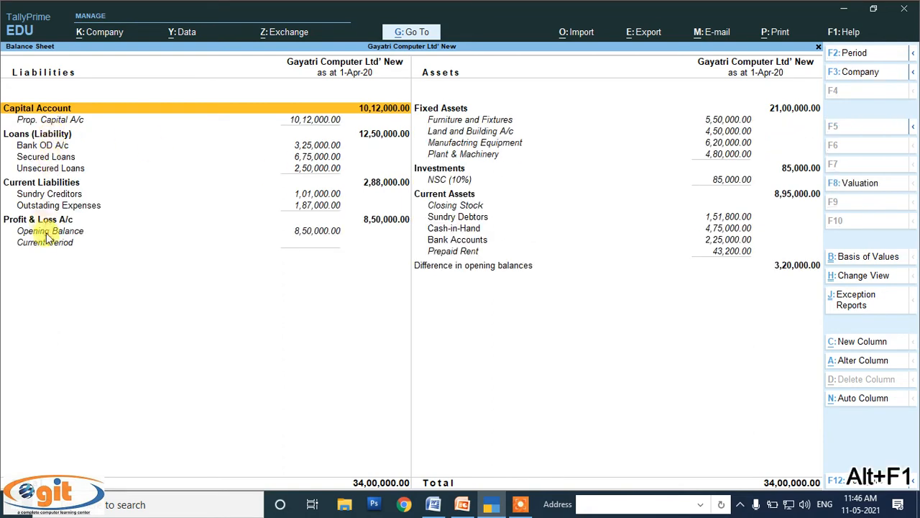
left_click(63, 197)
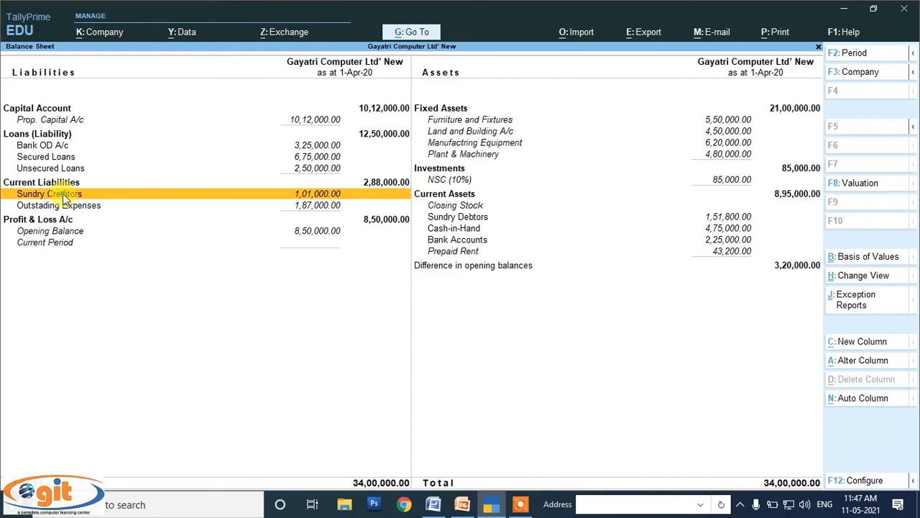
left_click(63, 194)
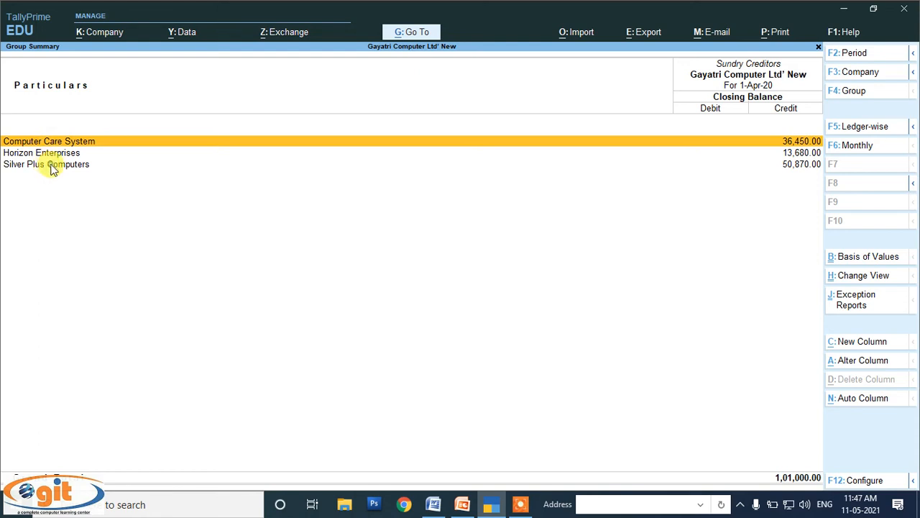
Open the Silver Plus Computers ledger for alteration and advance to the first bill's date in its bill-wise breakup.
left_click(52, 165)
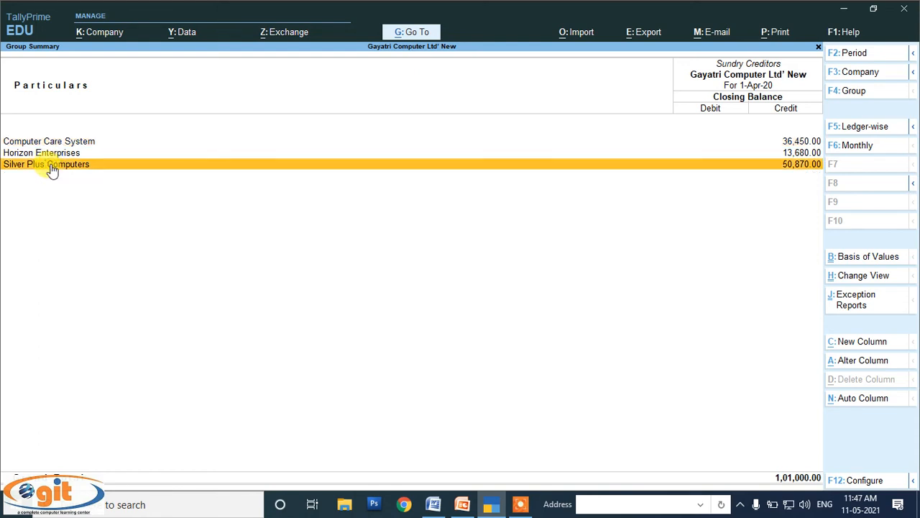
key("ctrl+Return")
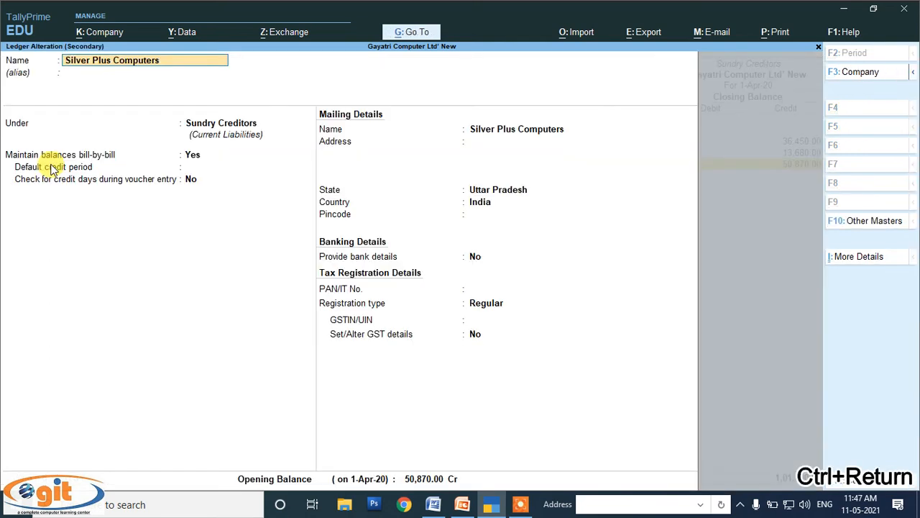
key("Return")
key("Return")
key("Return")
key("Return")
key("Return")
key("Return")
key("Return")
key("Return")
key("Return")
key("Return")
key("Return")
key("Return")
key("Return")
key("Return")
key("Return")
key("Return")
key("Return")
key("Return")
key("Return")
key("Return")
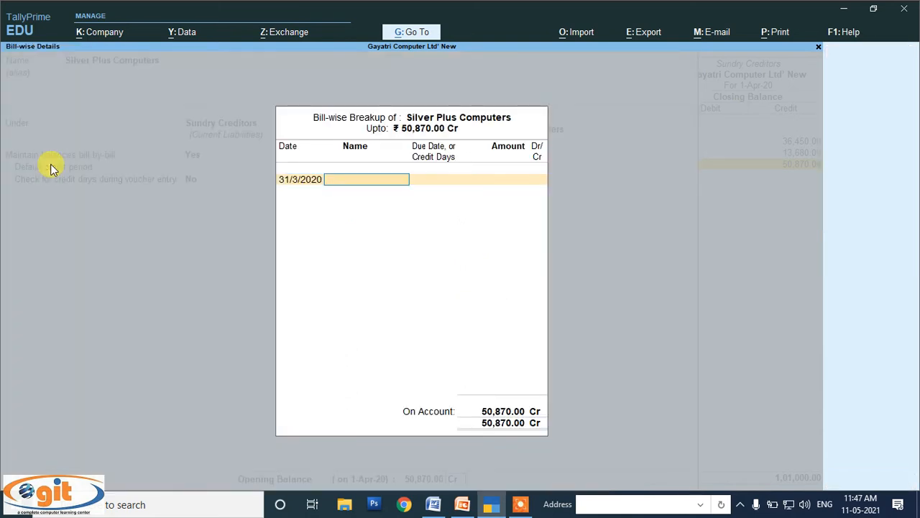
key("BackSpace")
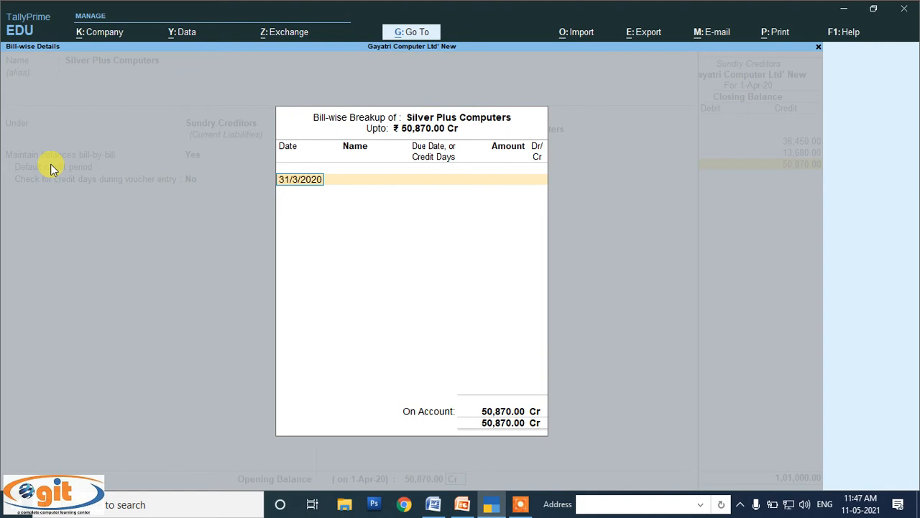
Switch to the Word notes and copy the first Silver Plus Computers bill number, SPC/003/350.
left_click(433, 504)
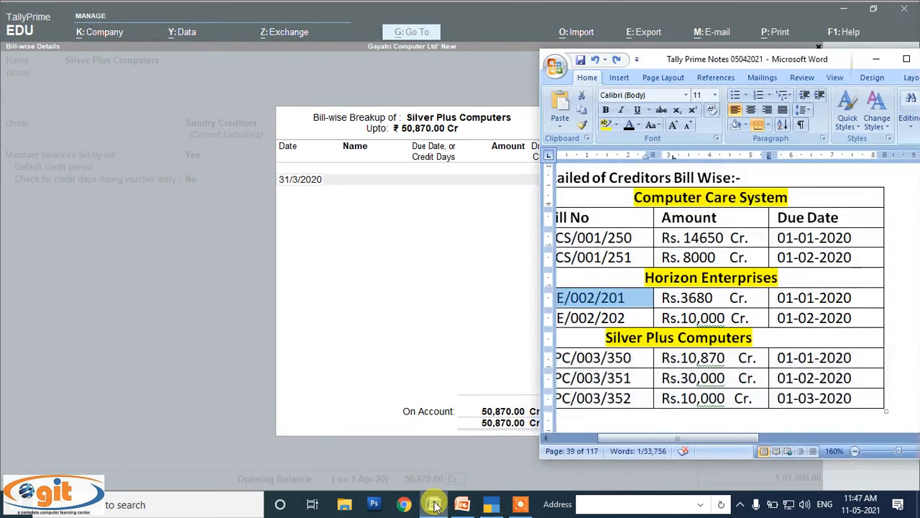
left_click_drag(684, 438, 657, 438)
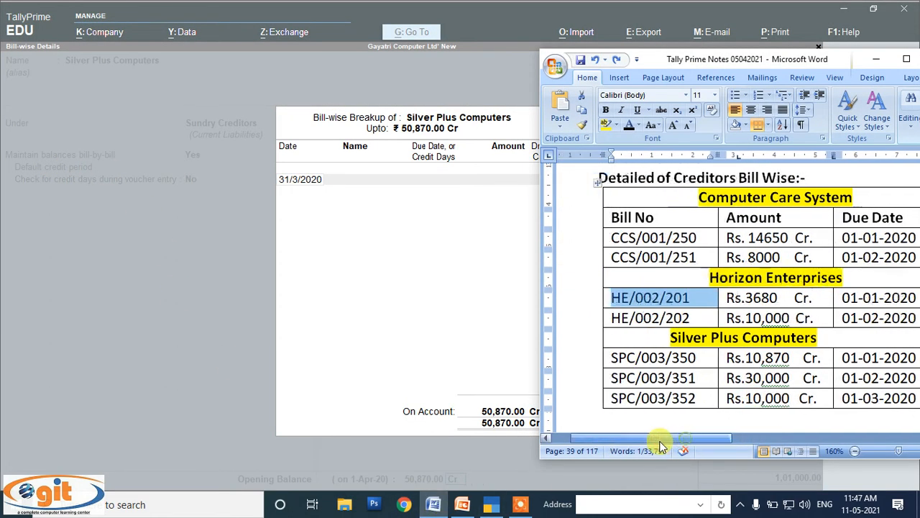
left_click_drag(610, 357, 691, 358)
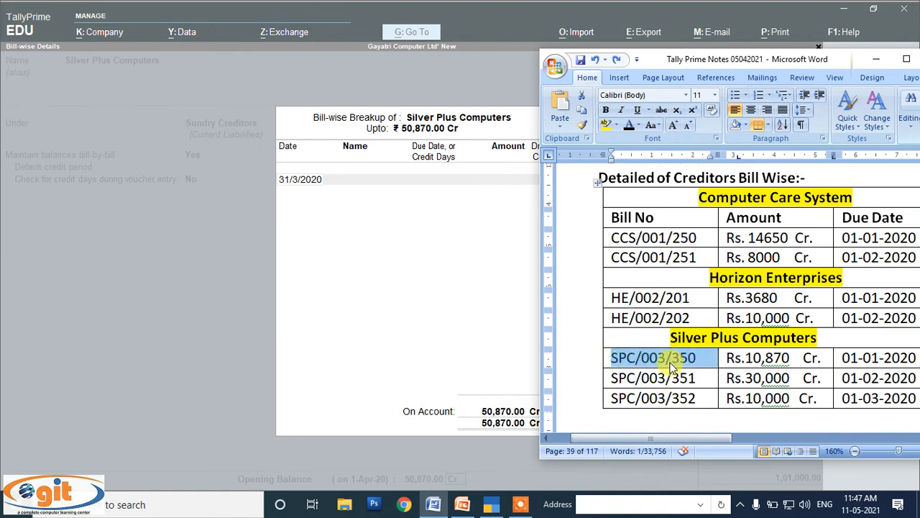
right_click(676, 359)
left_click(702, 123)
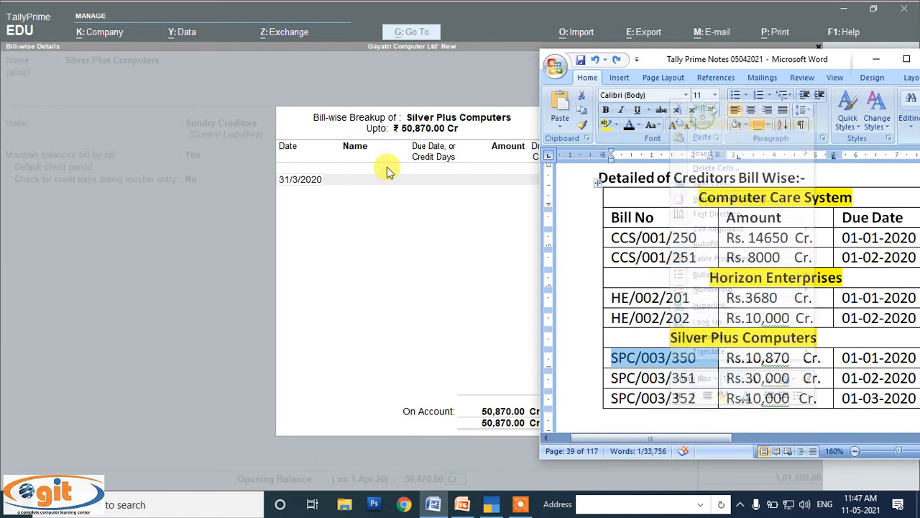
In Tally, date the first Silver Plus Computers bill 1/1/2020 and paste SPC/003/350 as its name.
left_click(319, 179)
left_click(342, 181)
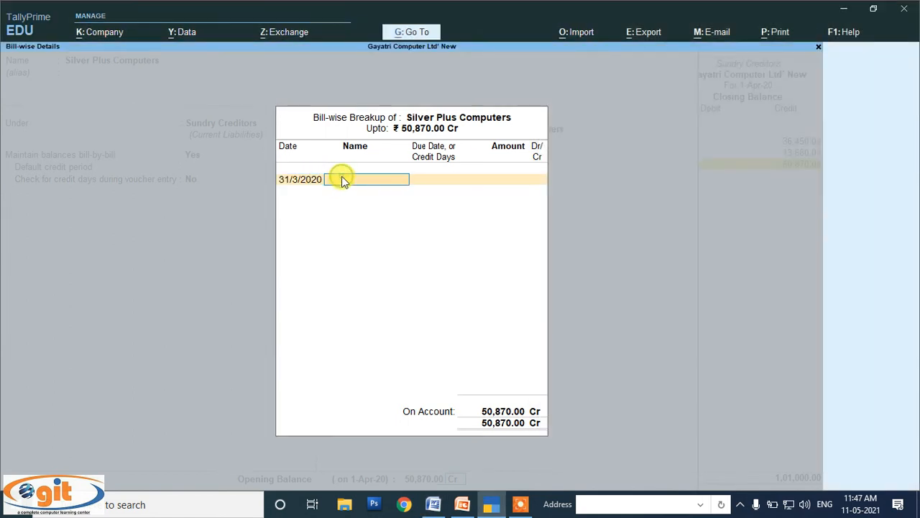
left_click(313, 185)
type("-1-20")
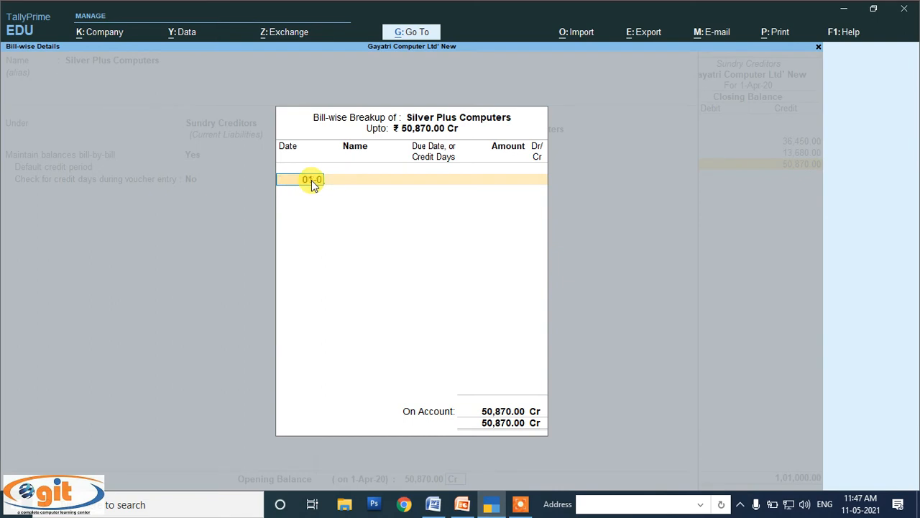
key("Return")
key("ctrl+v")
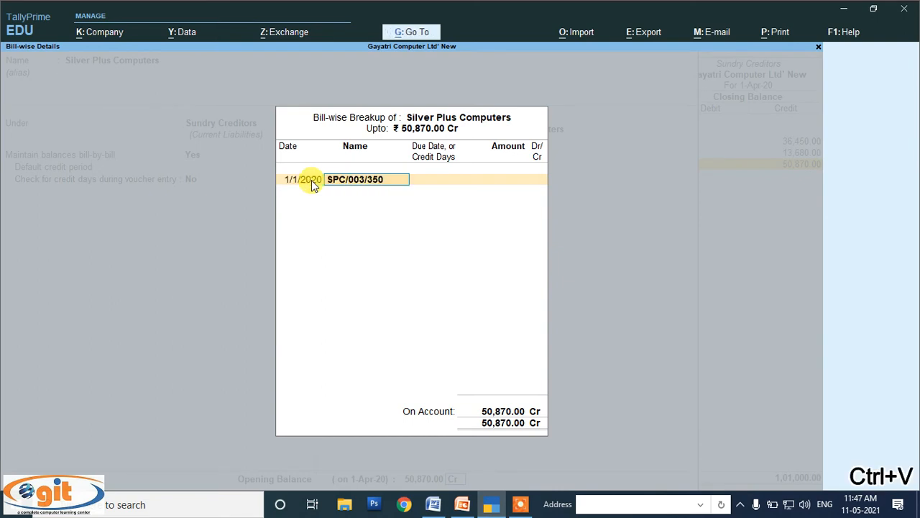
Keep 1-Jan-20 as the due date of bill SPC/003/350 and, after checking the Word notes, set its amount to 10,870 Cr.
key("Return")
key("Return")
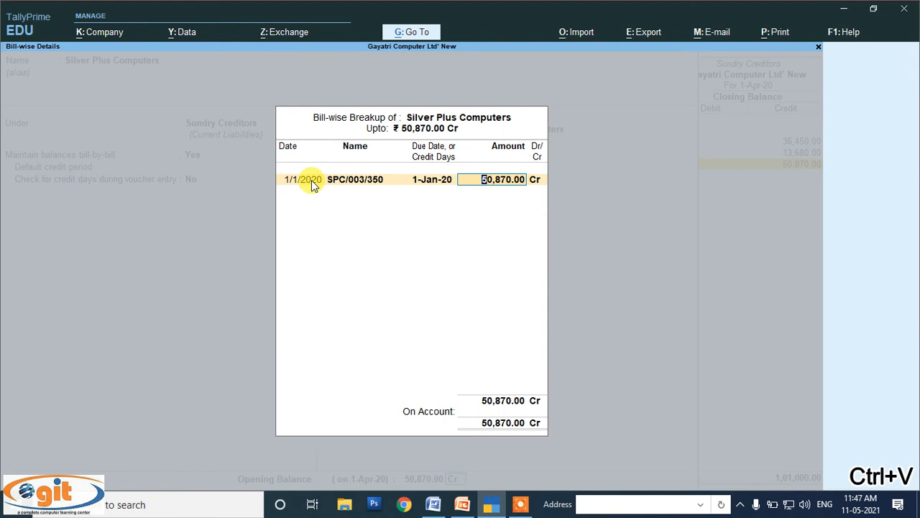
left_click(434, 506)
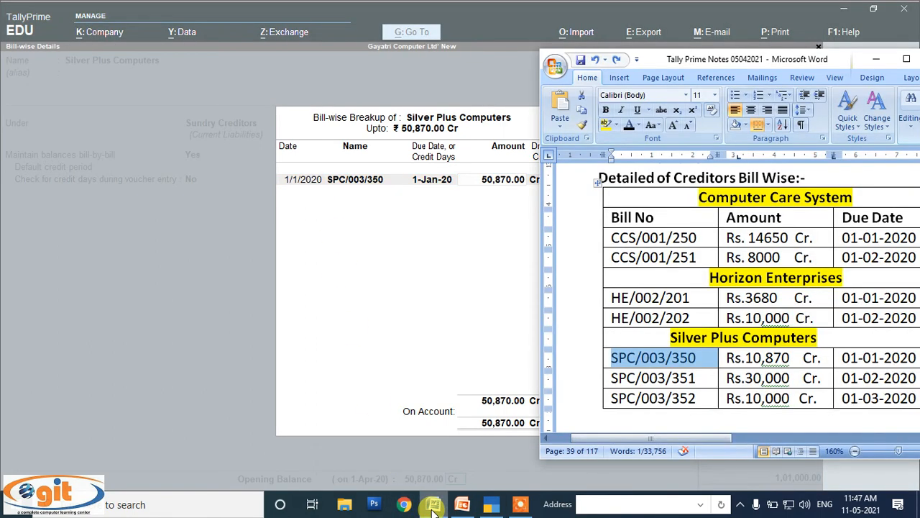
left_click(495, 184)
type("10870")
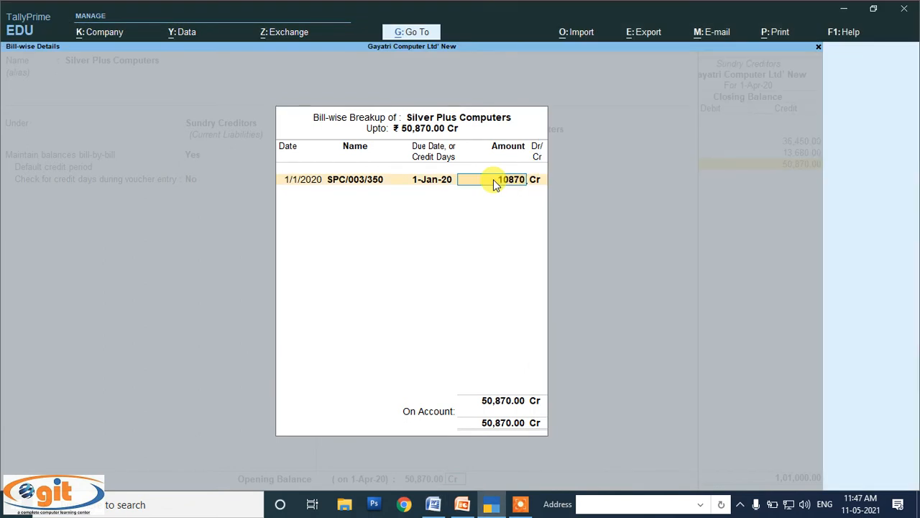
key("Return")
key("Return")
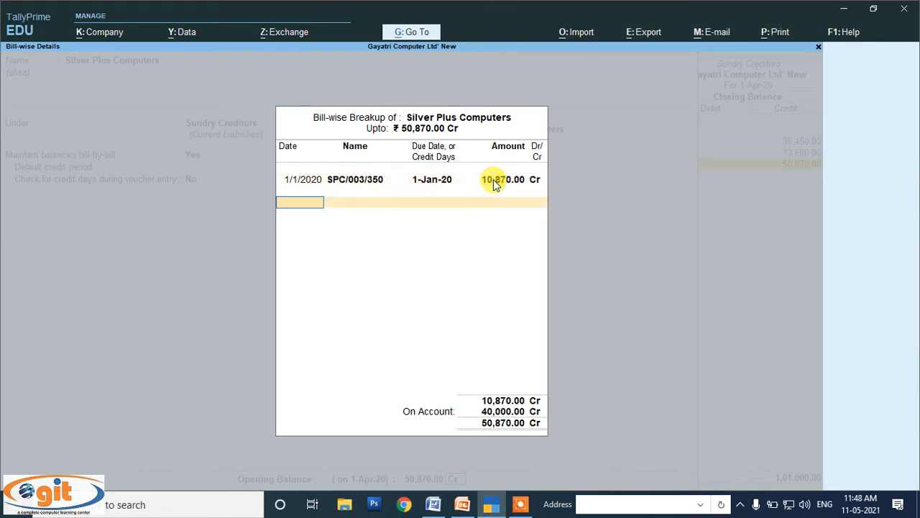
Add a second Silver Plus Computers bill dated 1/2/2020, named SPC/003/351, with due date 1-Feb-20.
type("01-02")
key("Return")
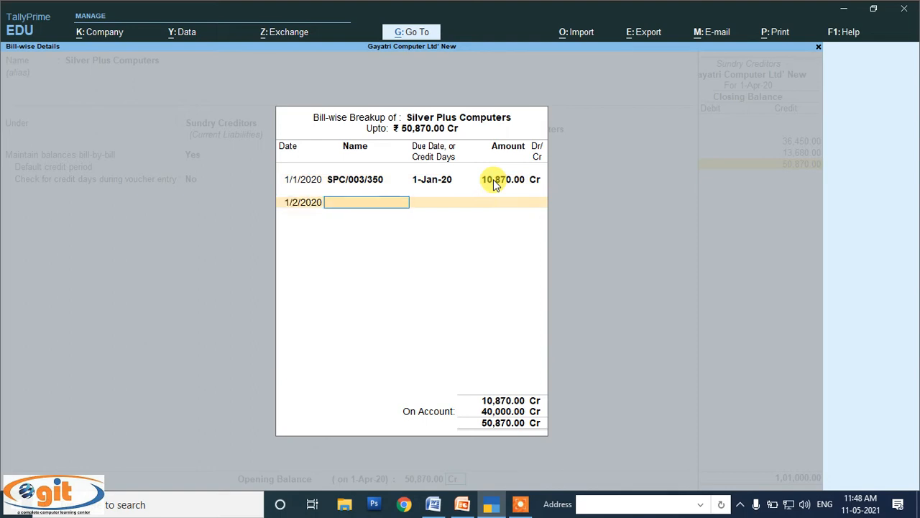
left_click(432, 507)
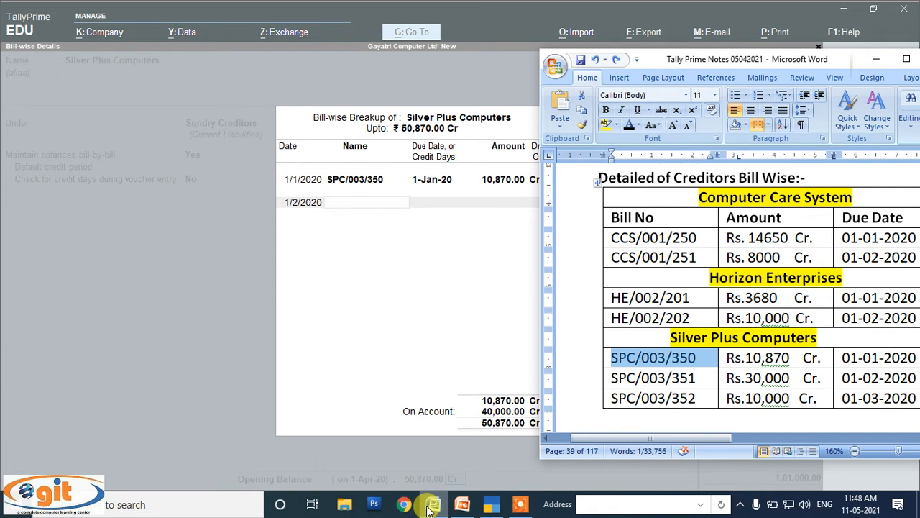
key("ctrl+v")
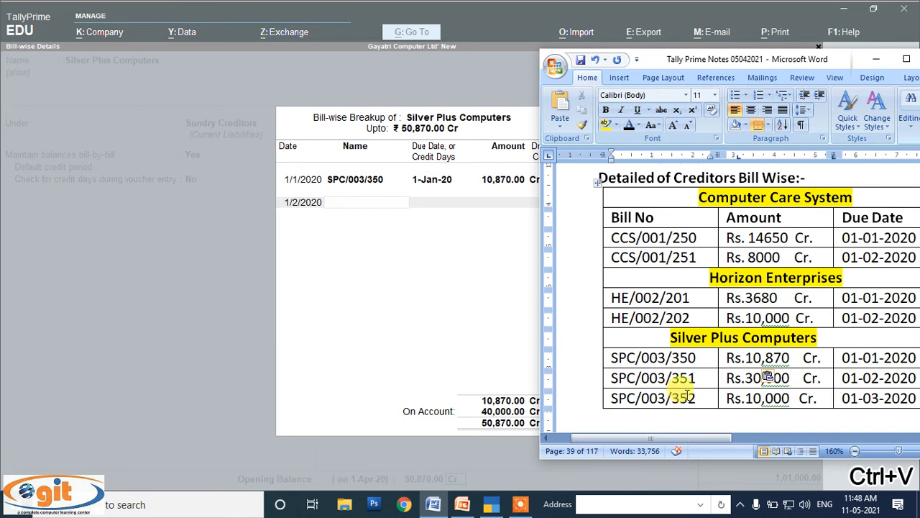
left_click(376, 203)
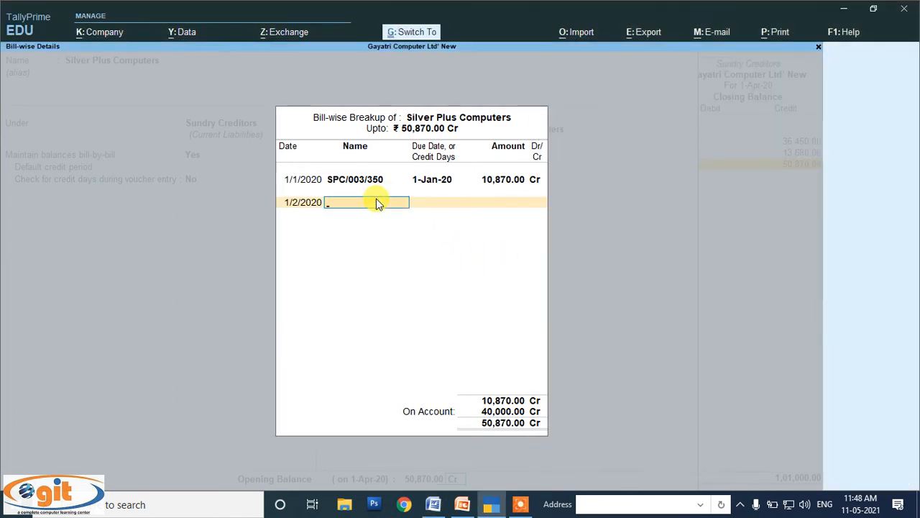
key("ctrl+v")
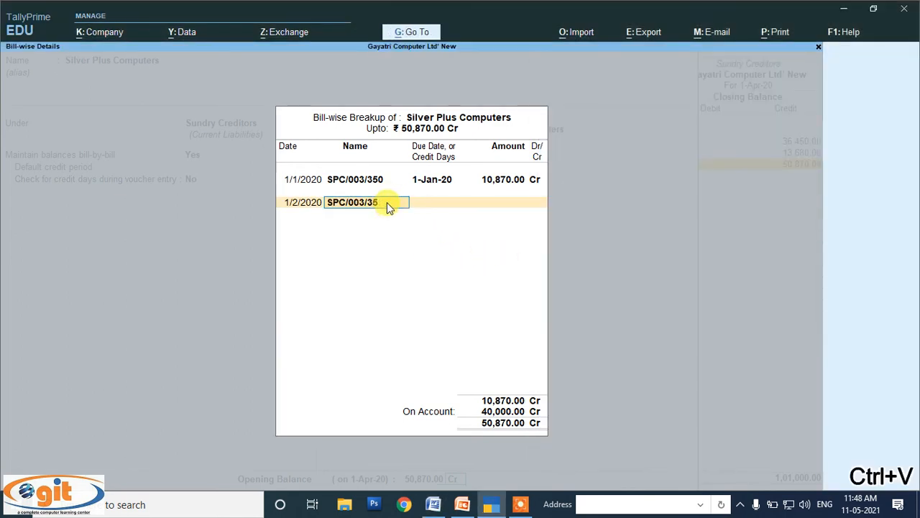
key("Return")
key("Return")
Check the amount of SPC/003/351 in the Word notes and enter 30,000 Cr for that bill in Tally.
left_click(434, 504)
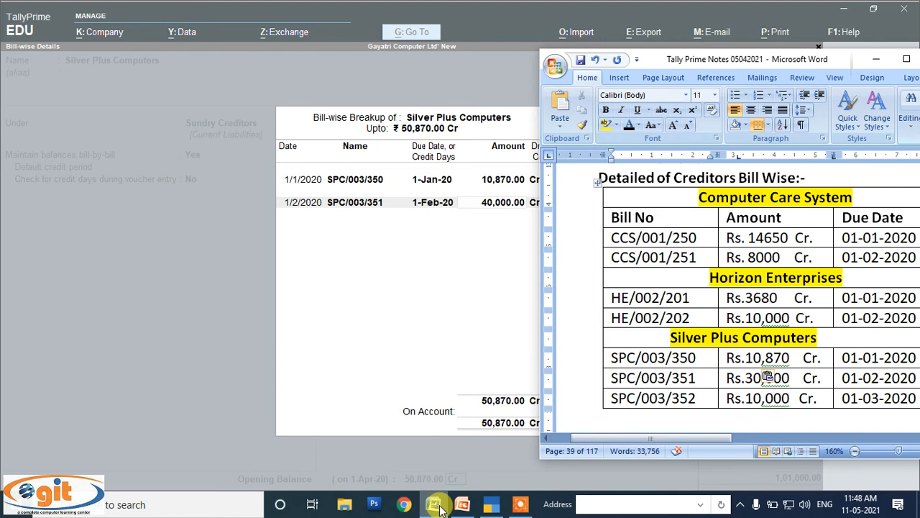
left_click(436, 505)
type("30000")
key("Return")
key("Return")
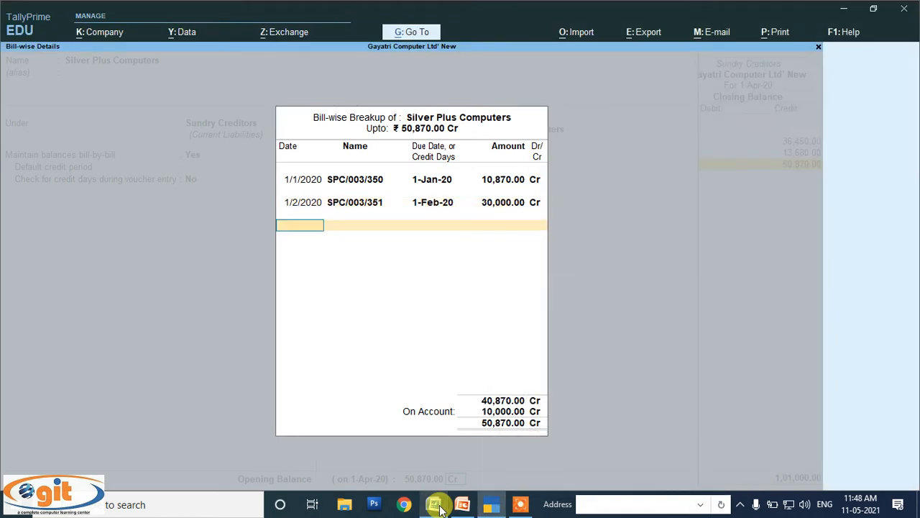
Add a third bill dated 1/3/2020, named SPC/003/352, due 1-Mar-20 for 10,000 Cr, and save the Silver Plus Computers ledger.
type("01-03")
key("Return")
key("ctrl+v")
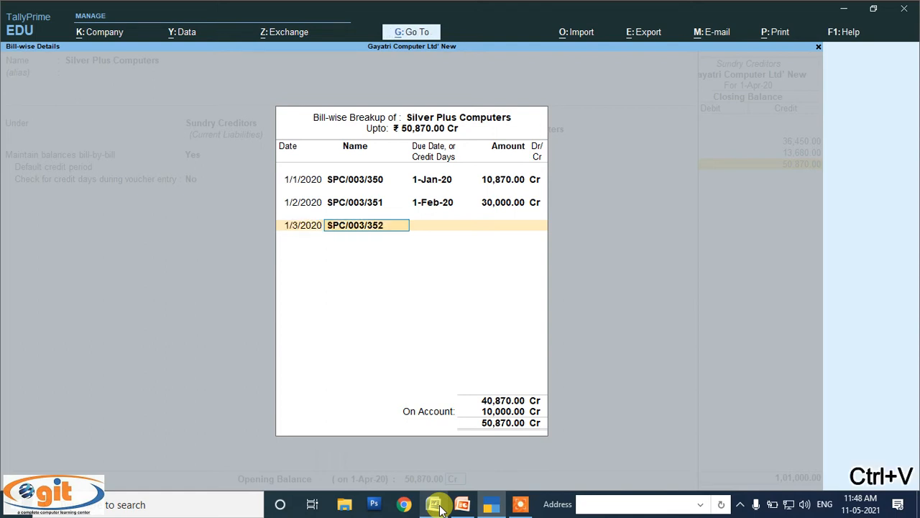
key("Return")
key("Return")
key("Return")
key("Return")
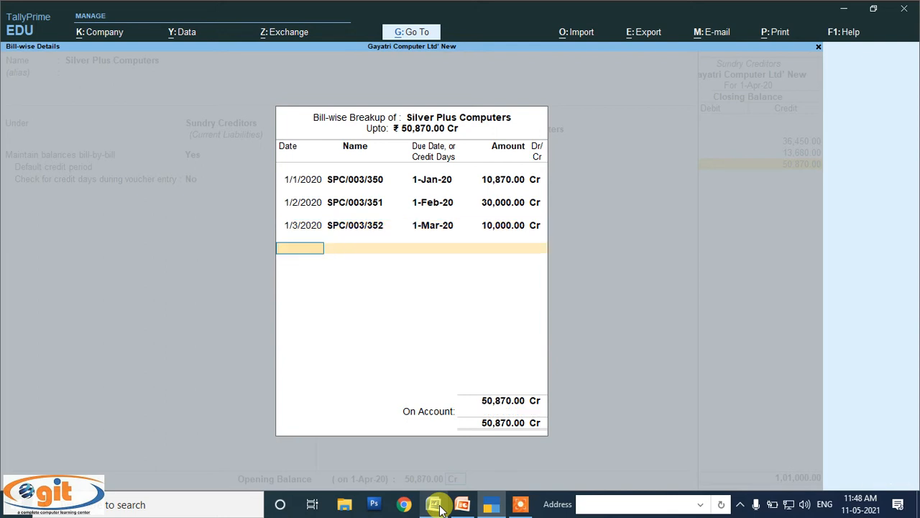
key("Return")
key("Return")
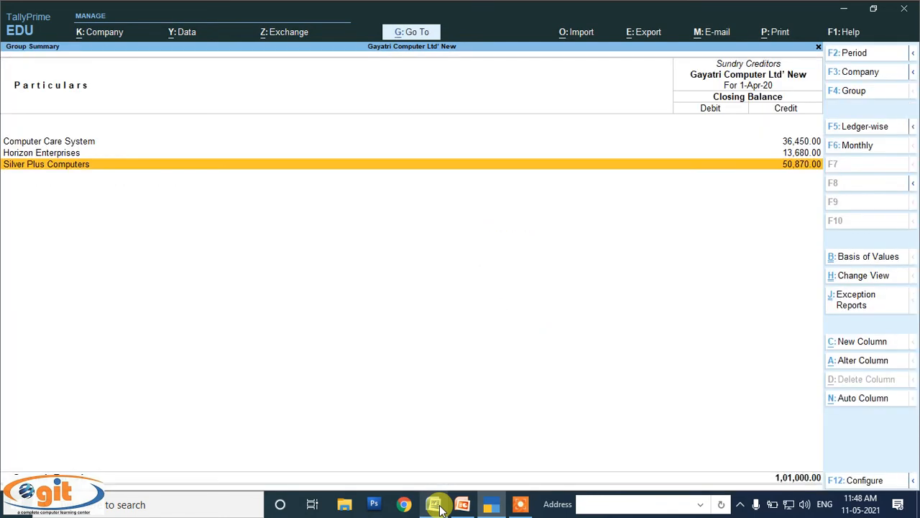
Return to the Balance Sheet, drill down through Sundry Debtors into Debtors South, and select Supreme Computers.
key("Escape")
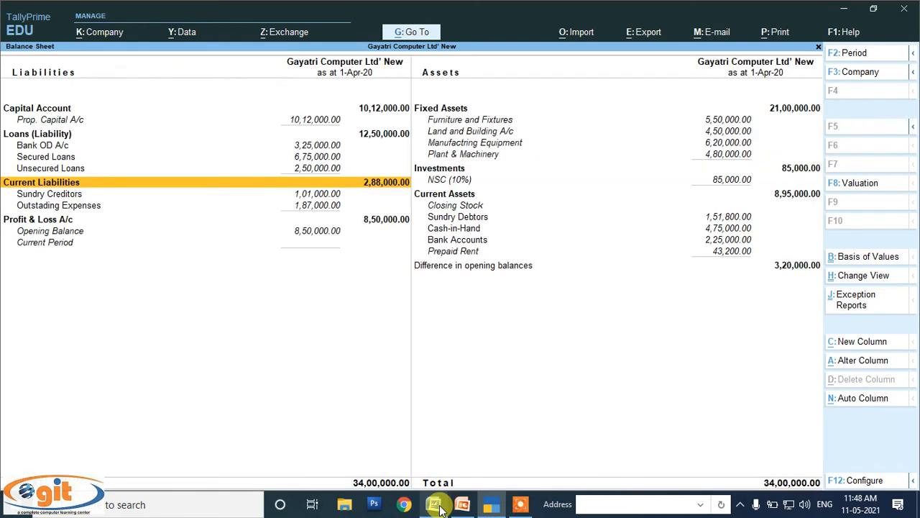
key("Right")
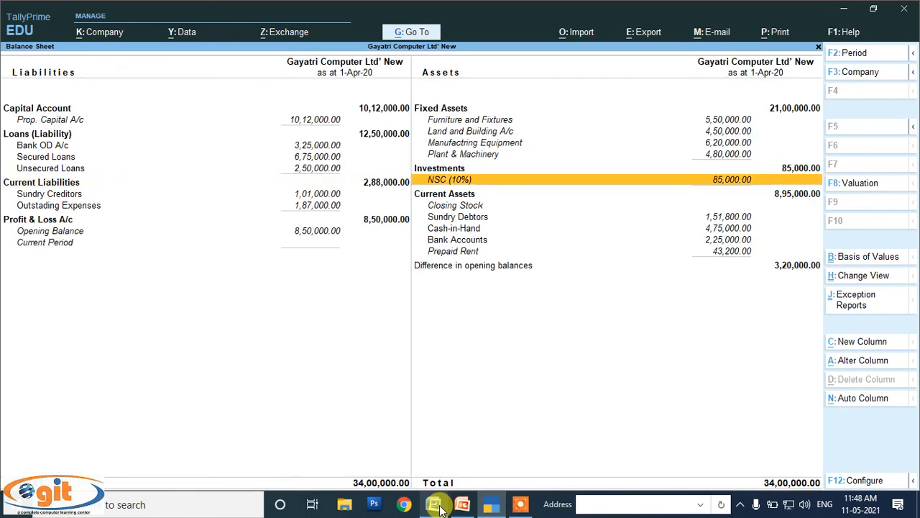
key("Down")
key("Down")
key("Down")
key("Return")
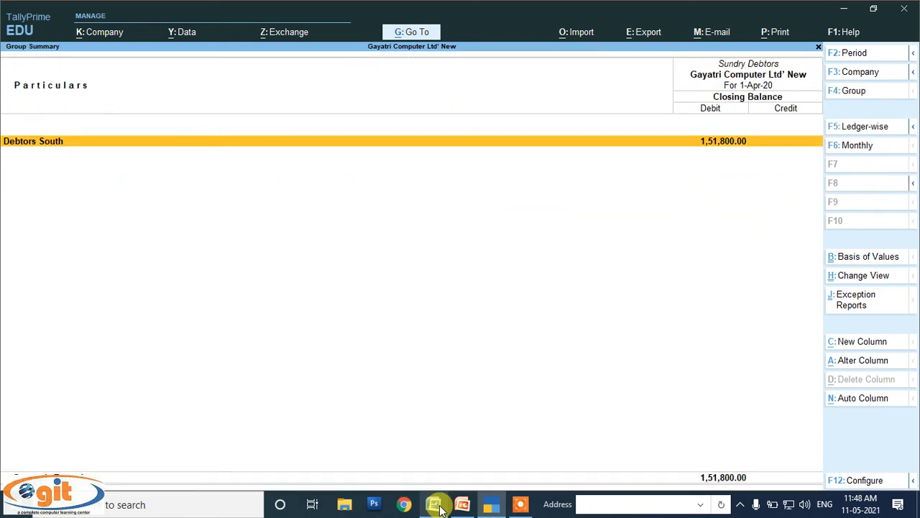
key("Return")
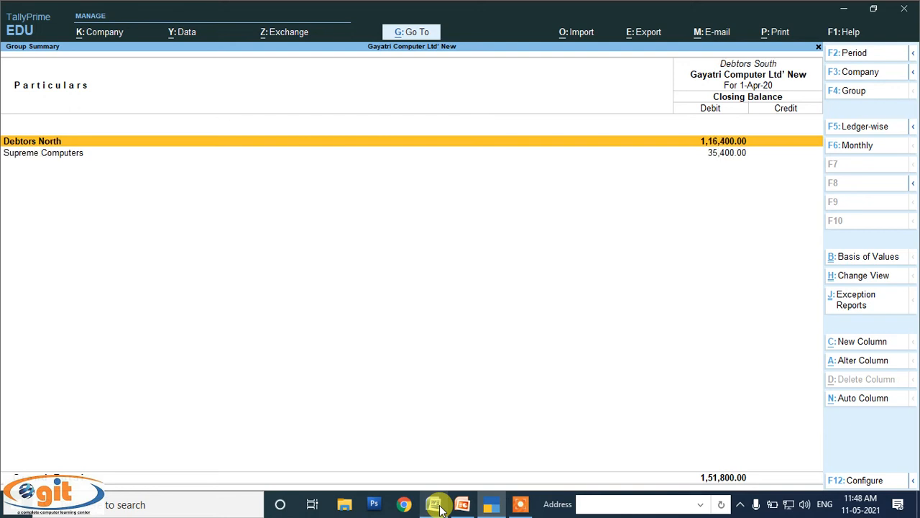
key("Down")
Switch to the Word notes and examine the debtors' bill-wise details, including the Spectrum Computers bills.
left_click(435, 506)
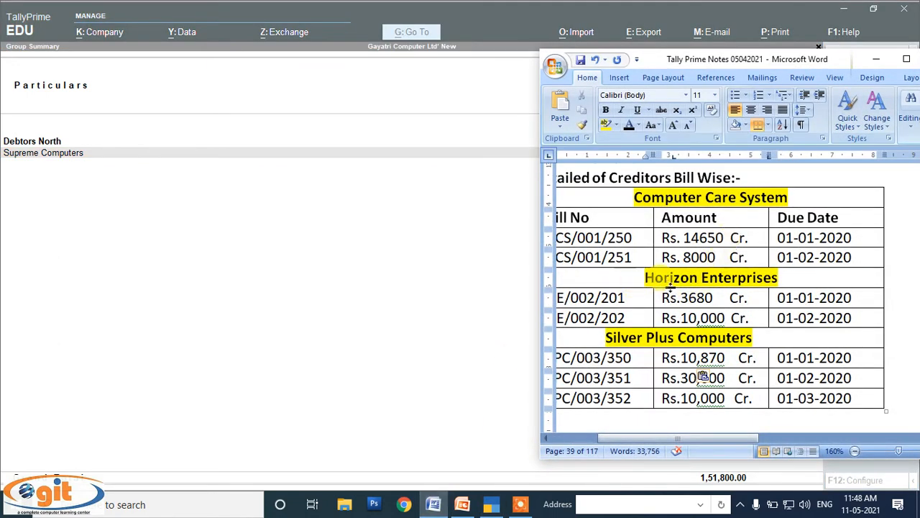
scroll(699, 369, "down", 10)
scroll(671, 287, "down", 2)
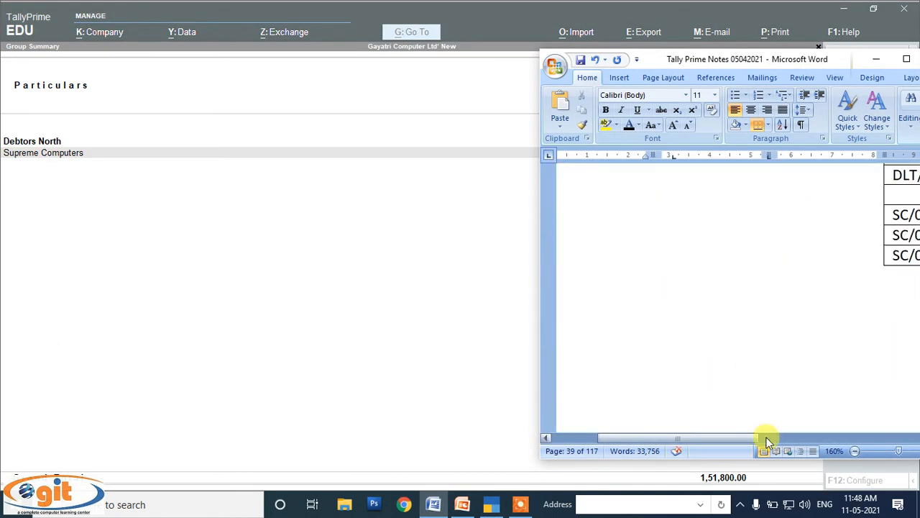
left_click_drag(744, 436, 855, 437)
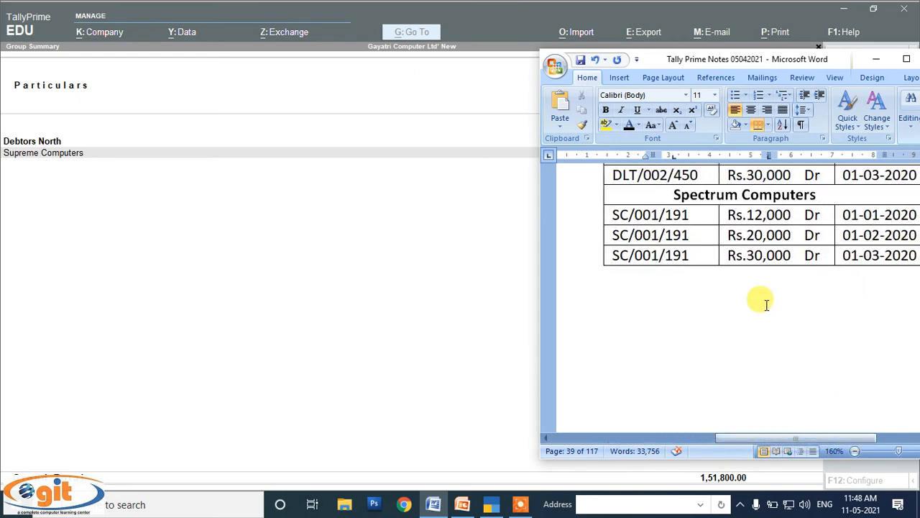
mouse_move(743, 437)
left_mouse_down()
mouse_move(787, 438)
mouse_move(744, 437)
left_mouse_up()
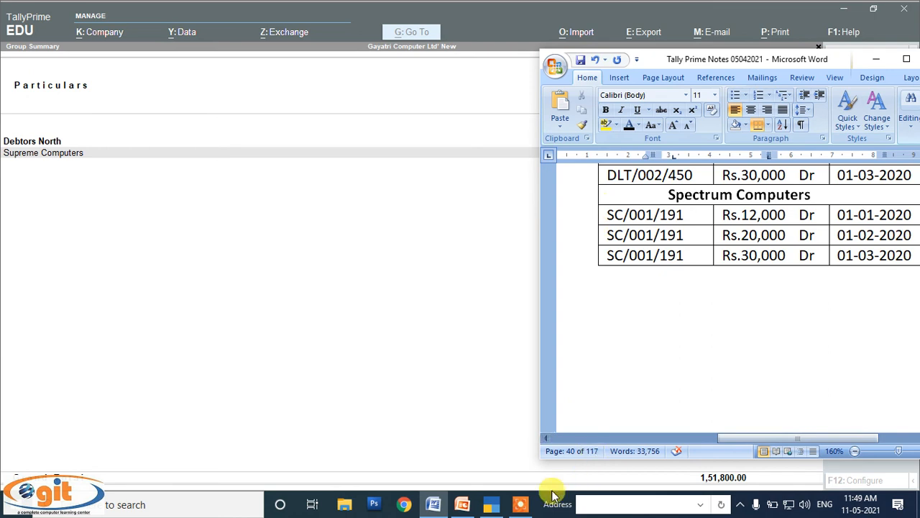
left_click(521, 504)
left_click(502, 447)
left_click(503, 445)
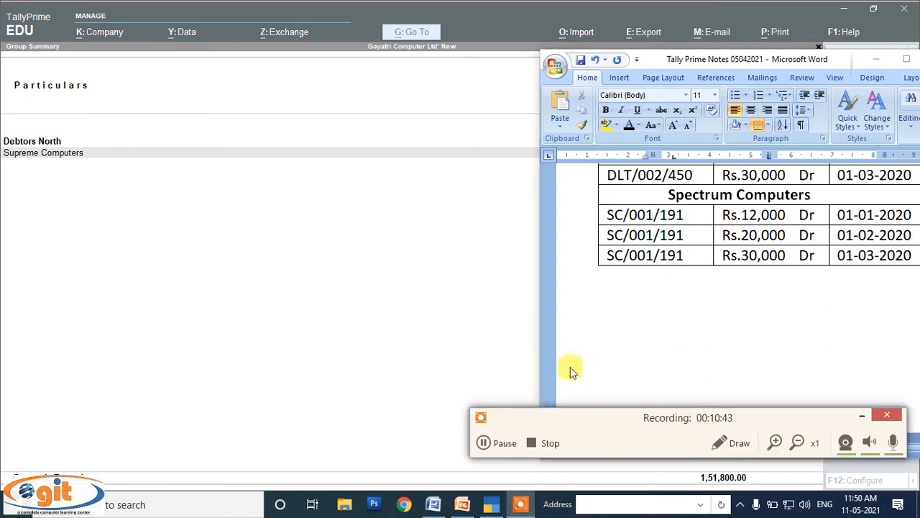
left_click(861, 415)
scroll(653, 304, "up", 3)
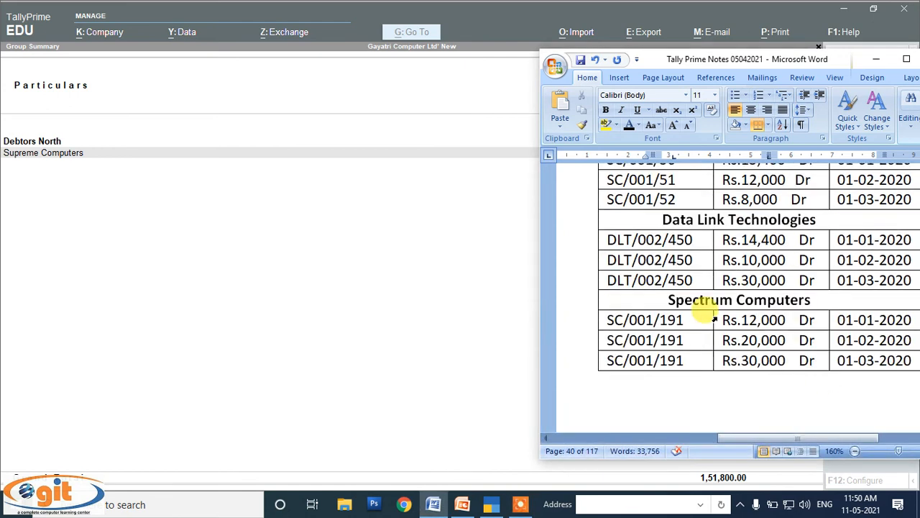
scroll(714, 319, "down", 1)
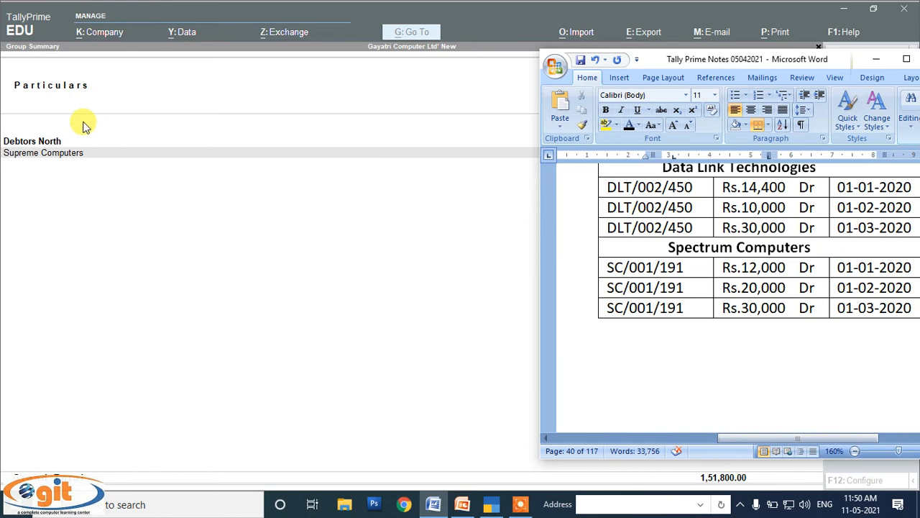
left_click(70, 154)
left_click(70, 154)
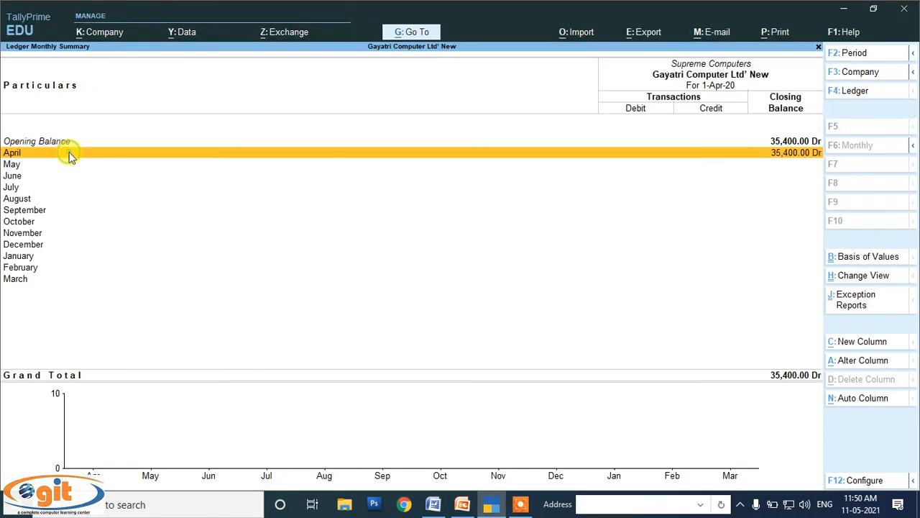
key("Escape")
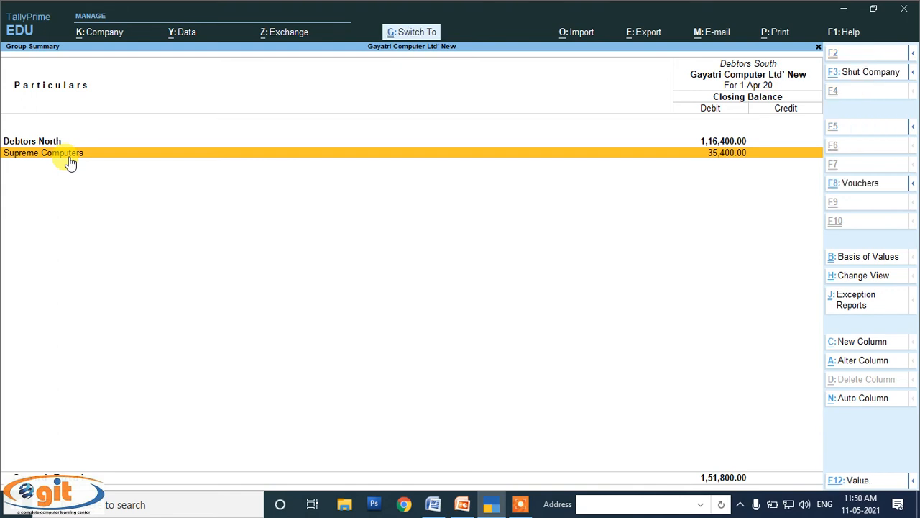
Open the Supreme Computers ledger for alteration and advance through its fields to the opening balance's bill-wise breakup.
key("ctrl+Return")
key("Return")
key("Return")
key("Return")
key("Return")
key("Return")
key("Return")
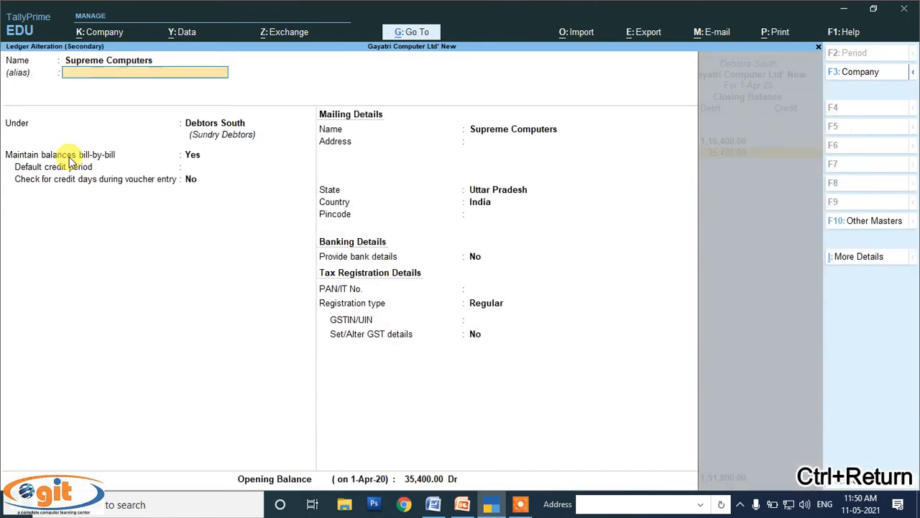
key("Return")
key("Return")
key("Return")
key("Return")
key("Return")
key("Return")
key("Return")
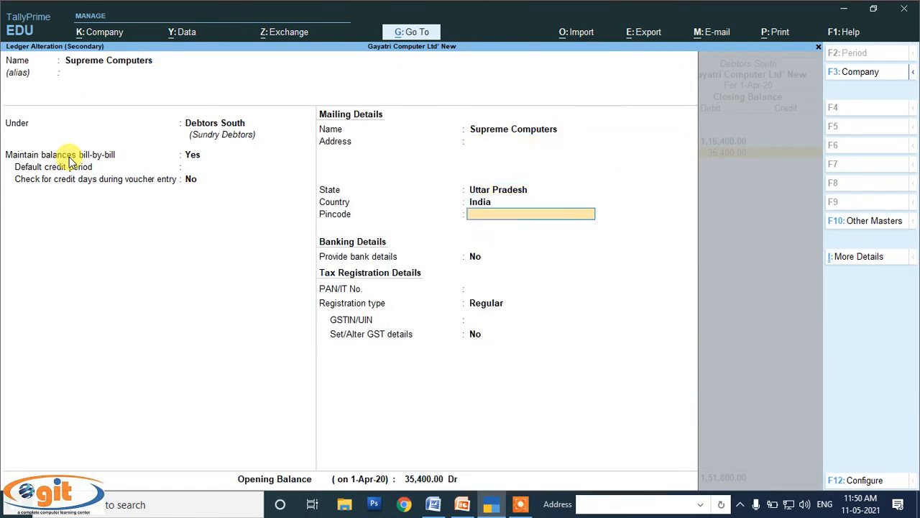
key("Return")
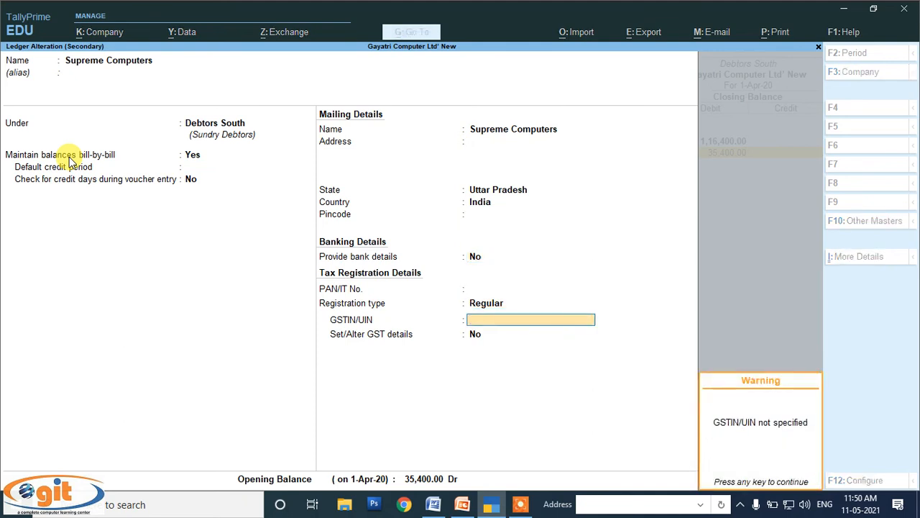
key("Return")
key("Return")
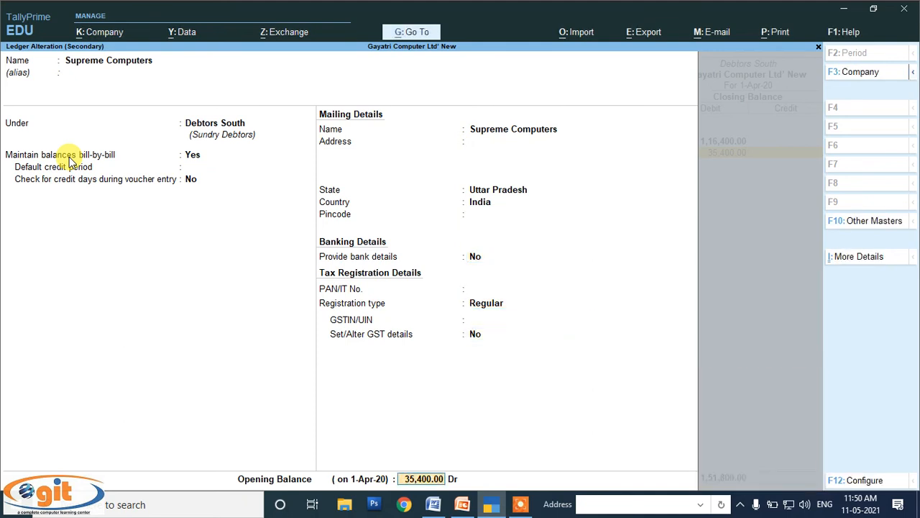
key("Return")
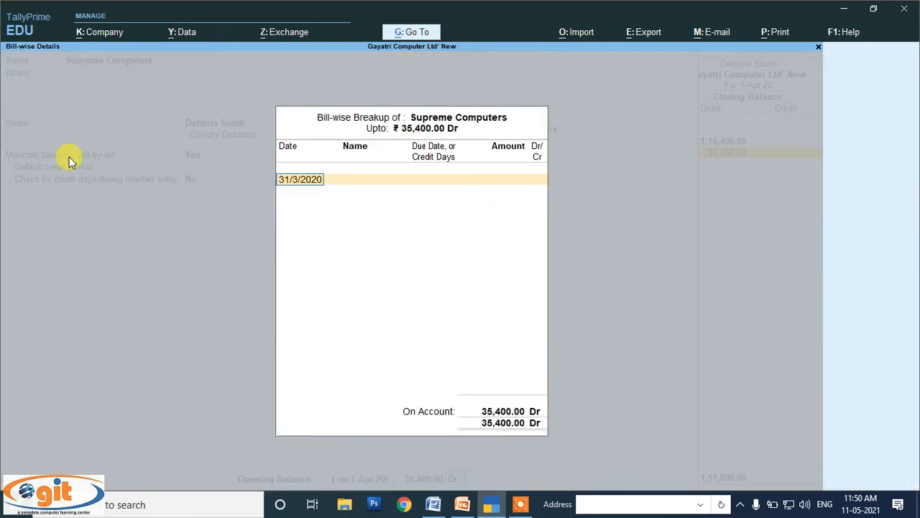
Check the Spectrum Computers bills in the Word notes and date the first Supreme Computers bill 1/1/2020 in TallyPrime.
key("BackSpace")
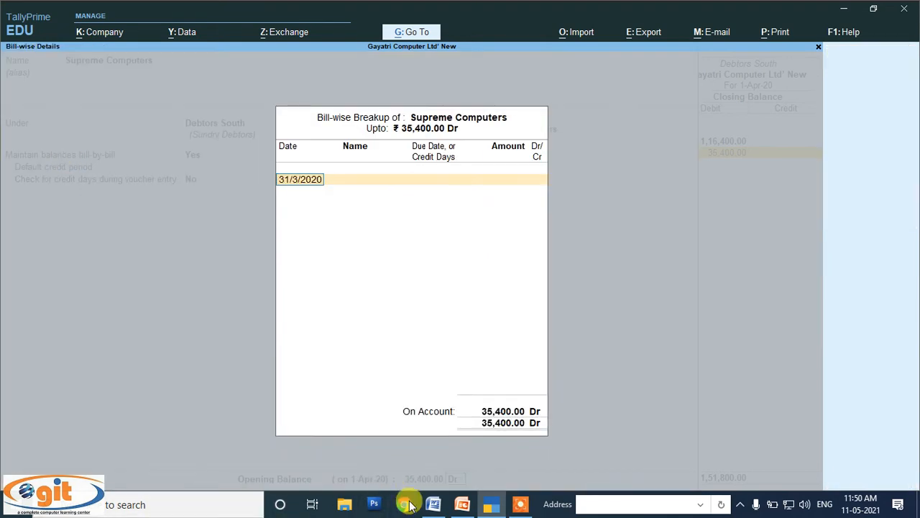
left_click(433, 505)
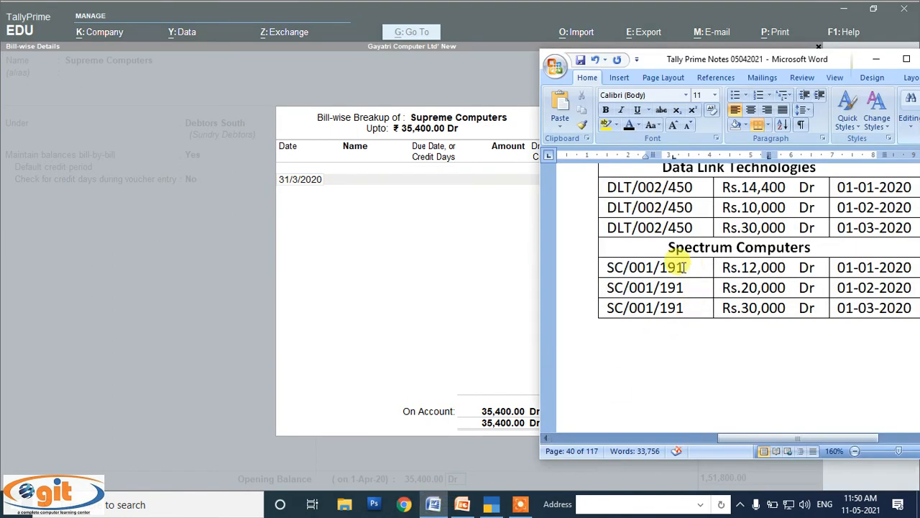
left_click(307, 185)
type("1/1/2020")
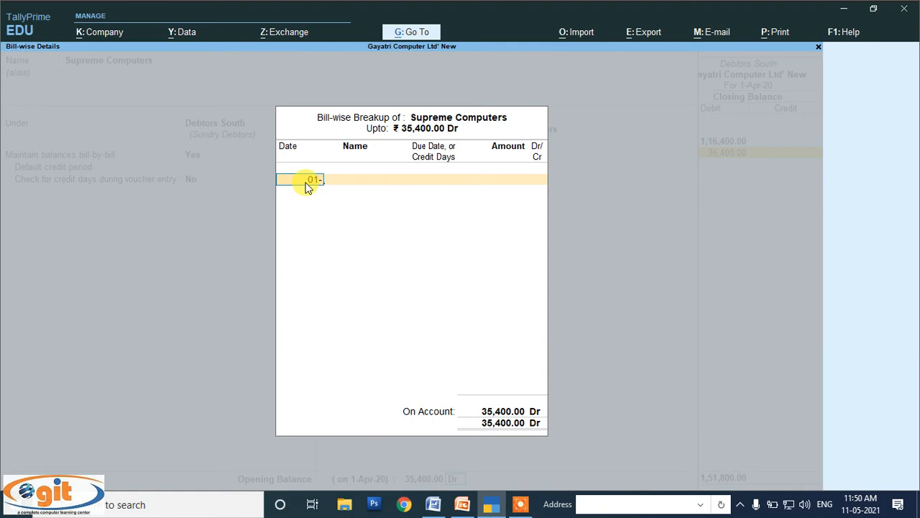
key("Return")
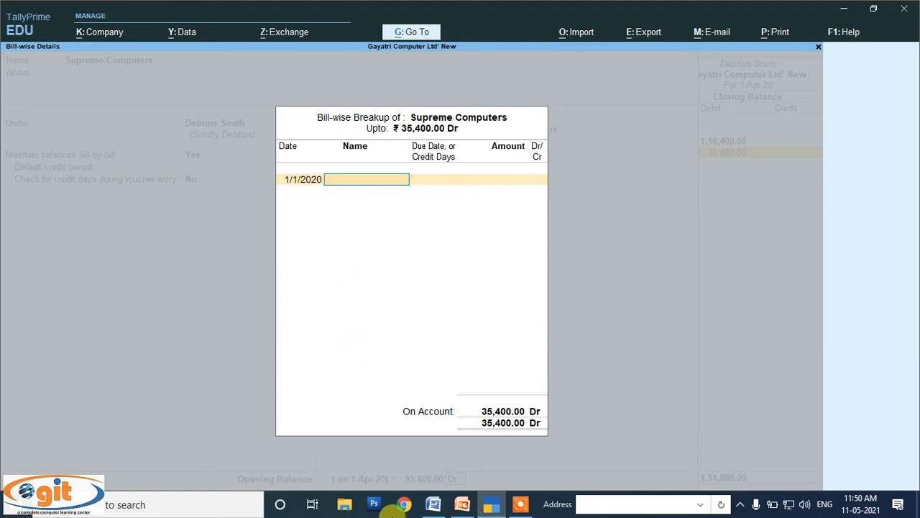
Copy the first Spectrum Computers bill number, SC/001/191, from the Word notes into the first bill's name in TallyPrime.
left_click(432, 504)
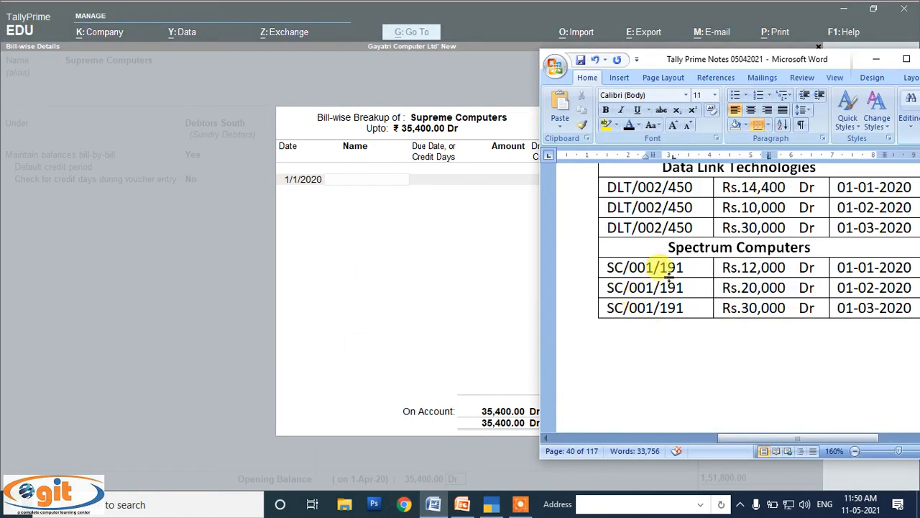
left_click_drag(683, 267, 613, 272)
right_click(613, 272)
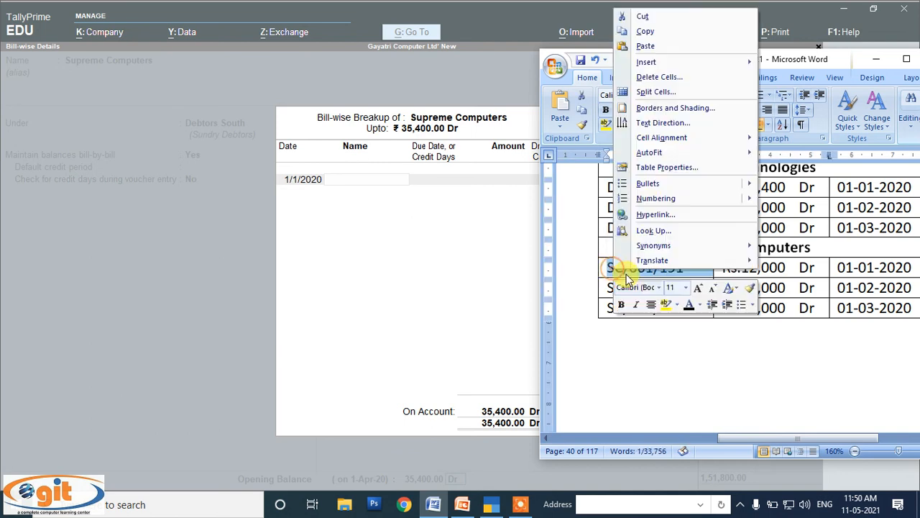
left_click(668, 33)
left_click(361, 184)
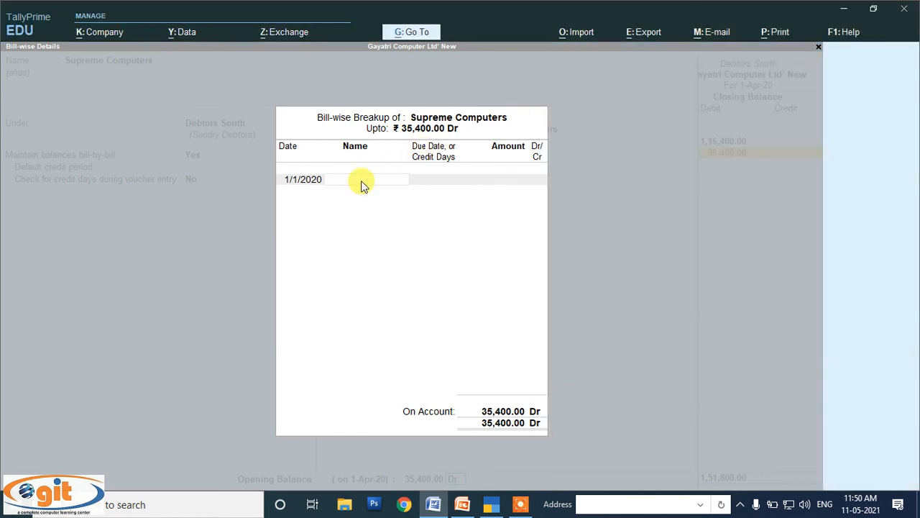
key("ctrl+v")
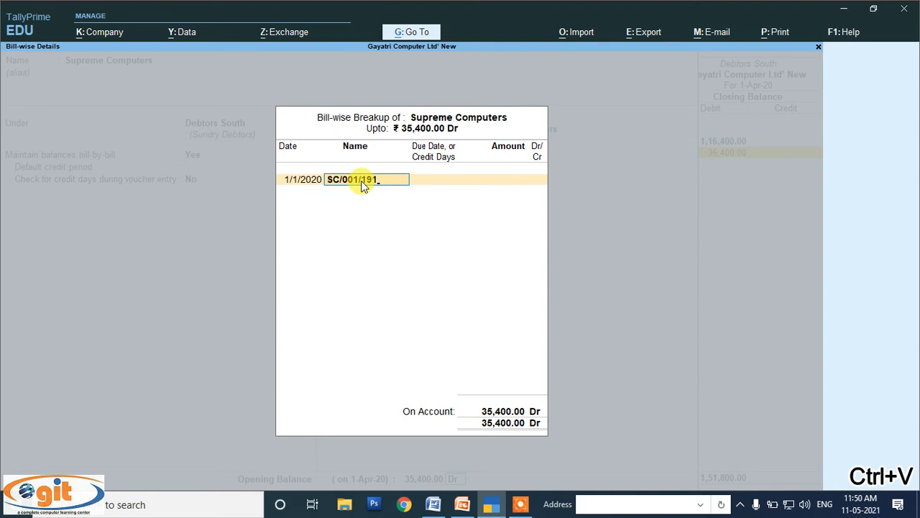
Accept 1-Jan-20 as the first bill's due date and set its amount to 12,000 Dr.
key("Return")
key("Return")
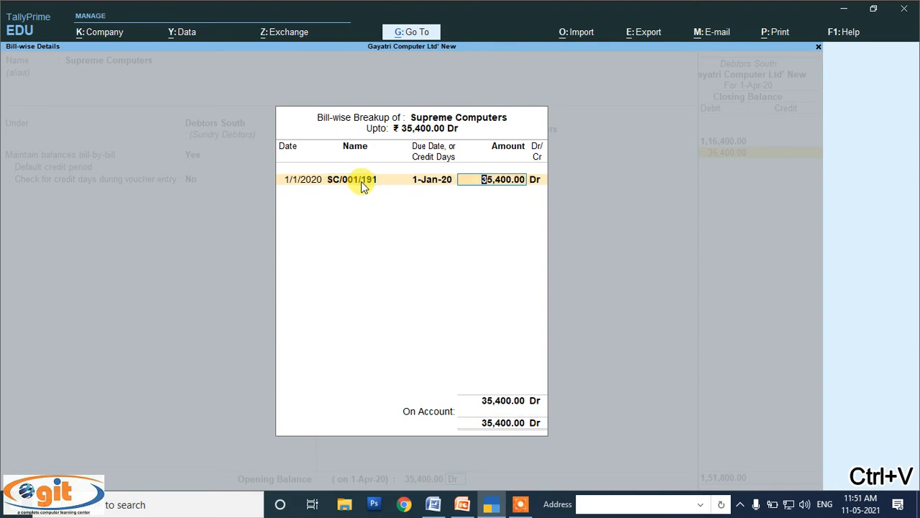
left_click(433, 504)
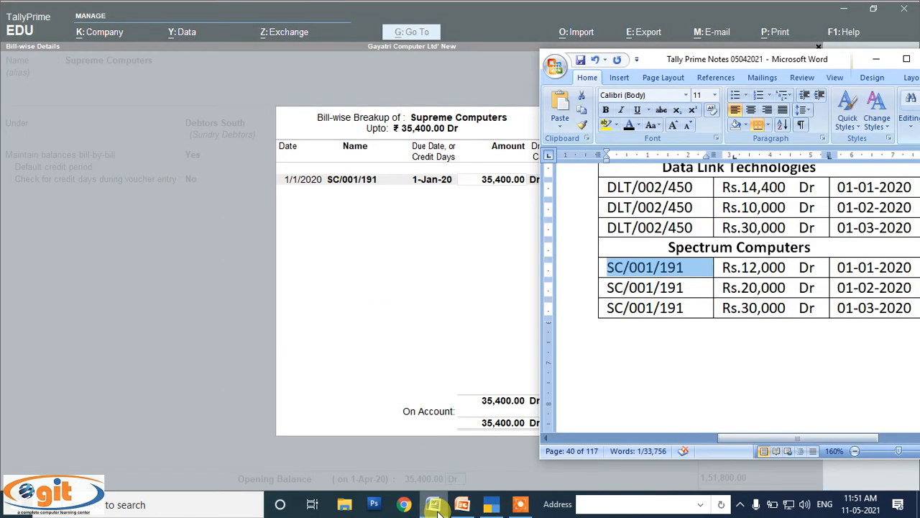
left_click(437, 505)
type("12000")
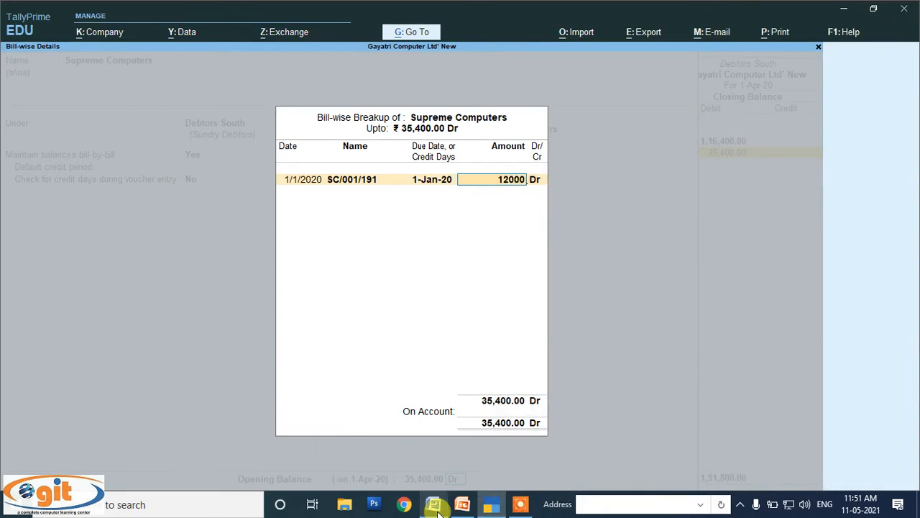
key("Return")
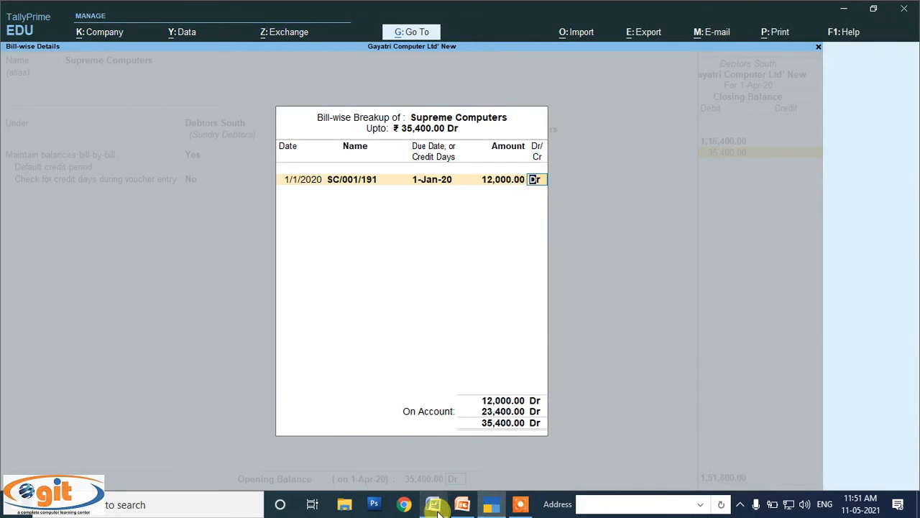
key("Return")
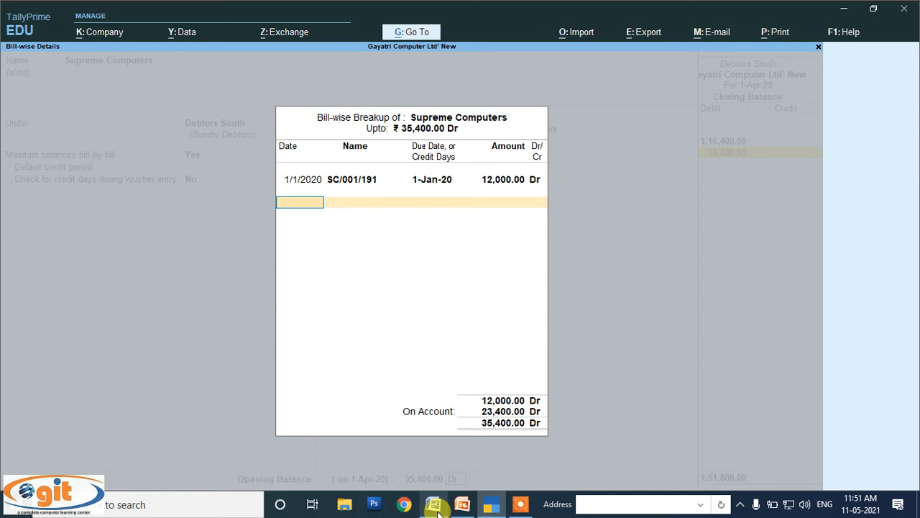
left_click(435, 506)
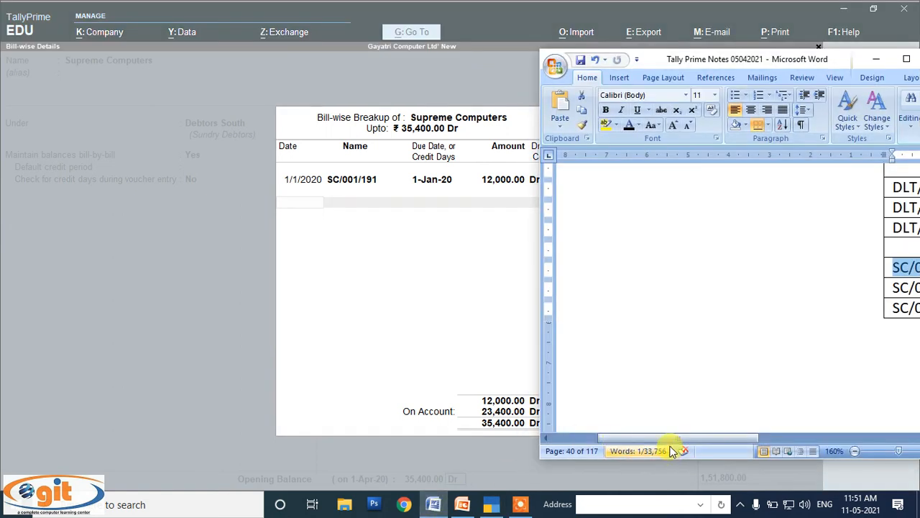
left_click_drag(668, 437, 781, 438)
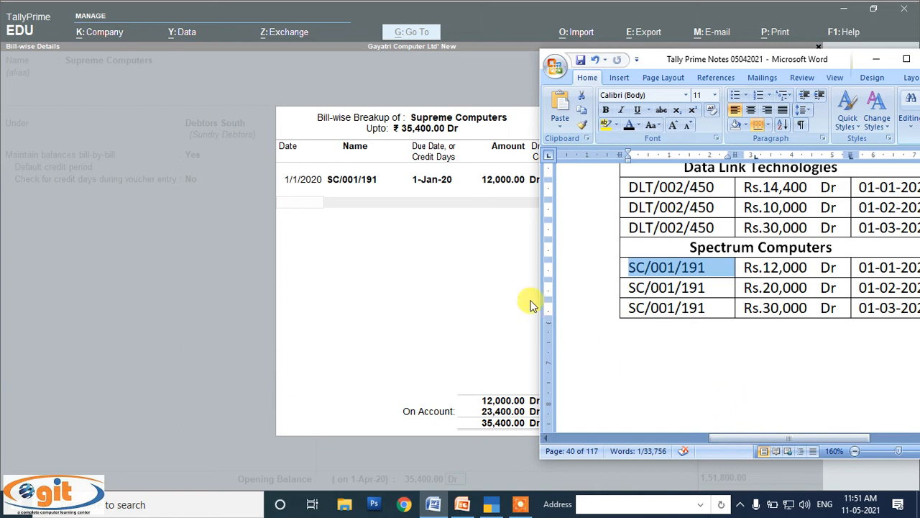
type("01")
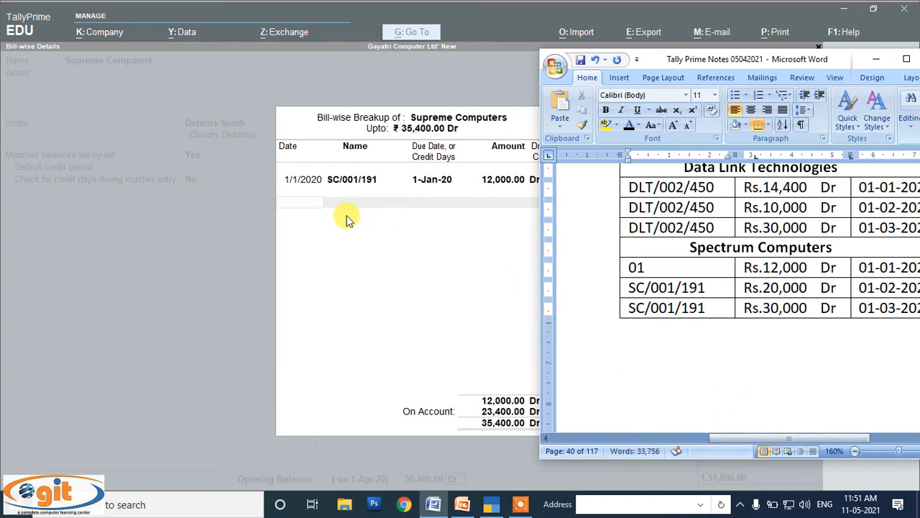
key("ctrl+z")
key("ctrl+z")
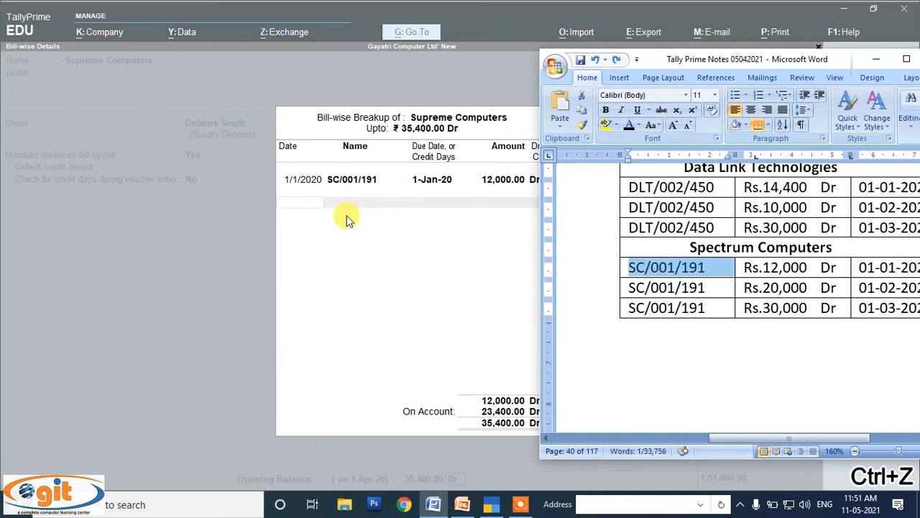
Add a second bill dated 1/2/2020, named SC/001/192 and due 1-Feb-20, to the Supreme Computers breakup in TallyPrime.
left_click(317, 207)
type("01-02-20")
key("Return")
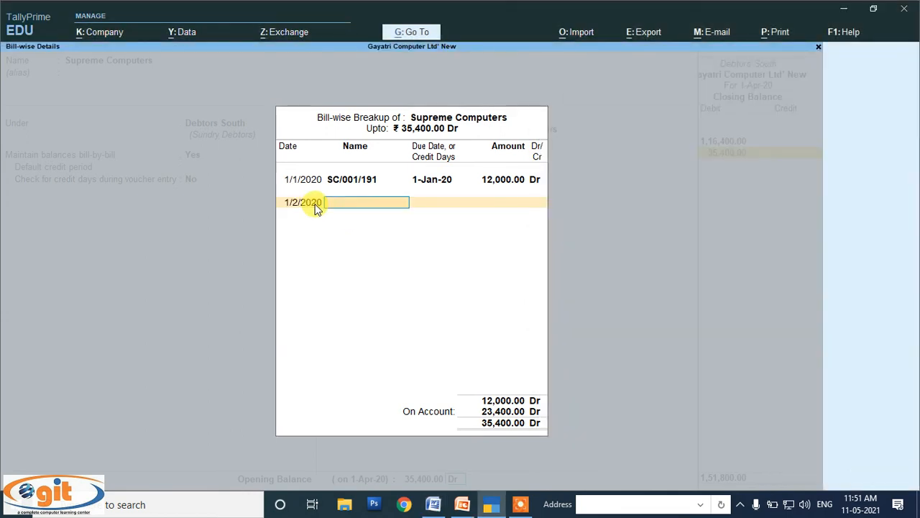
key("alt+Tab")
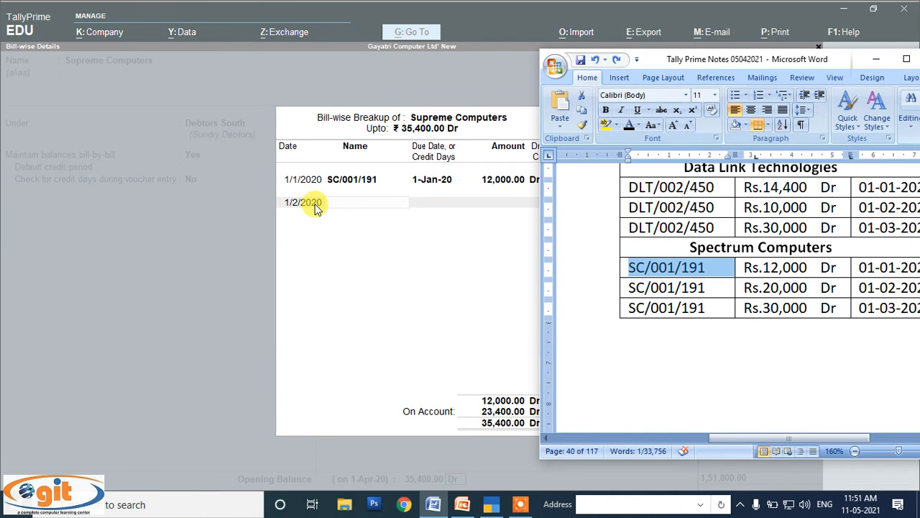
key("alt+Tab")
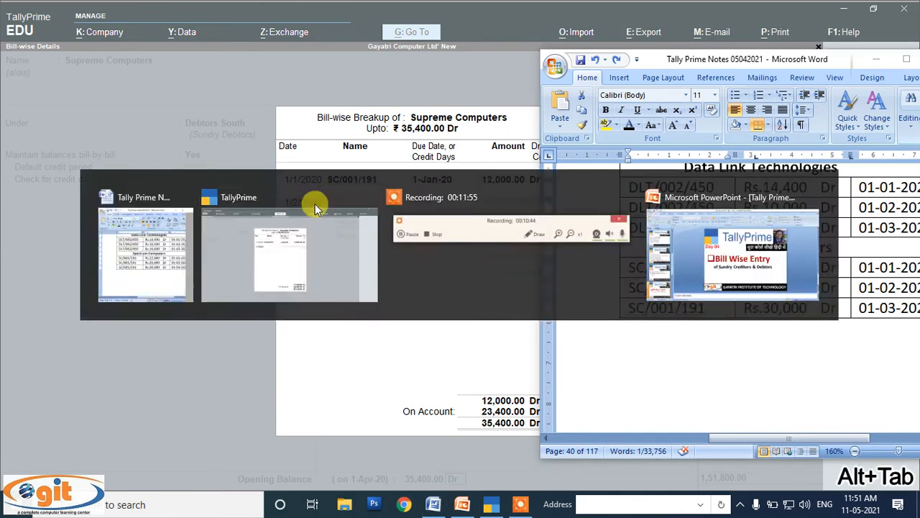
type("SC/001/192")
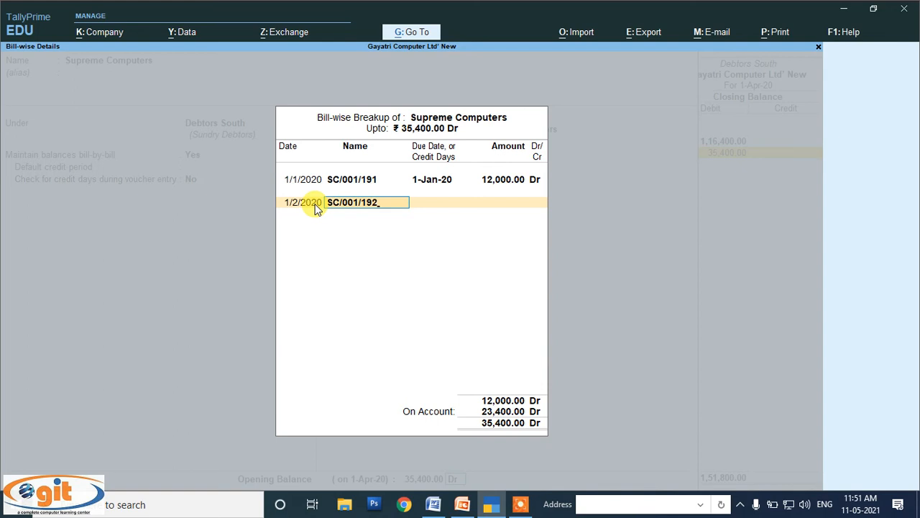
key("Return")
key("Return")
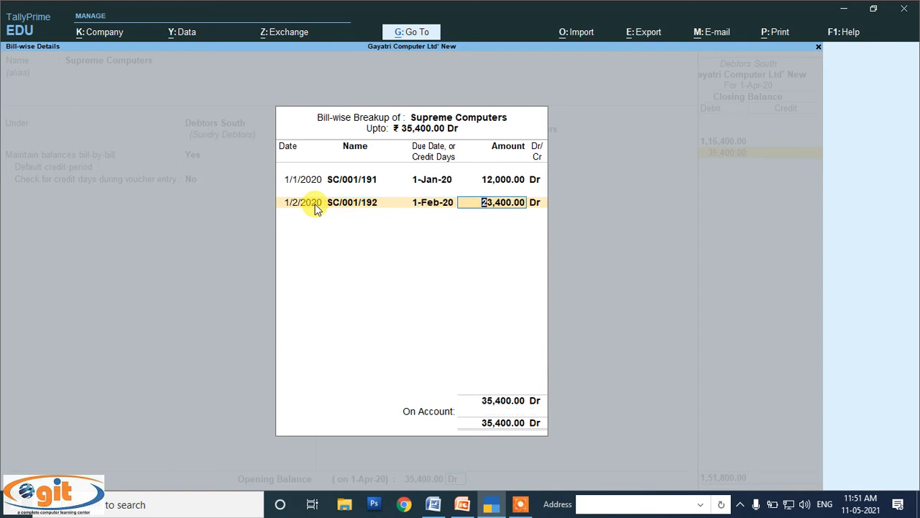
In the Word notes, renumber the second and third Spectrum Computers bills as SC/001/192 and SC/001/193.
left_click(438, 505)
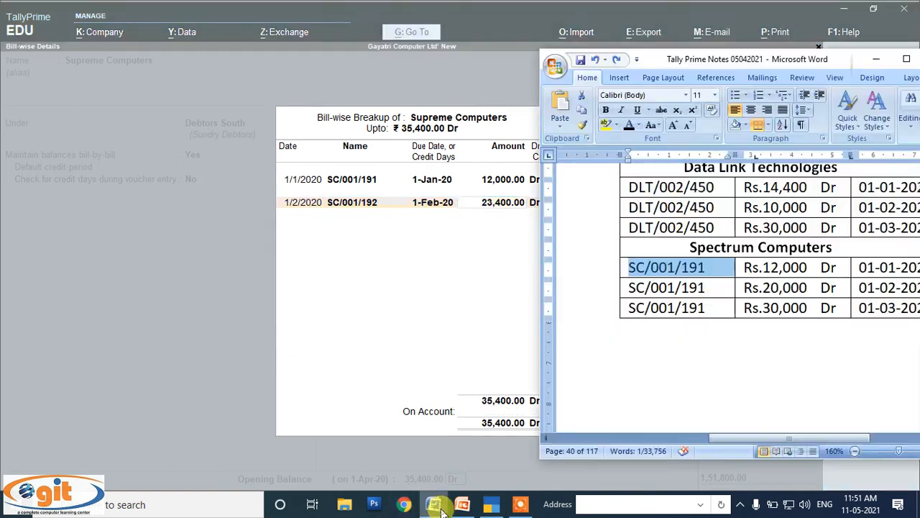
left_click(708, 287)
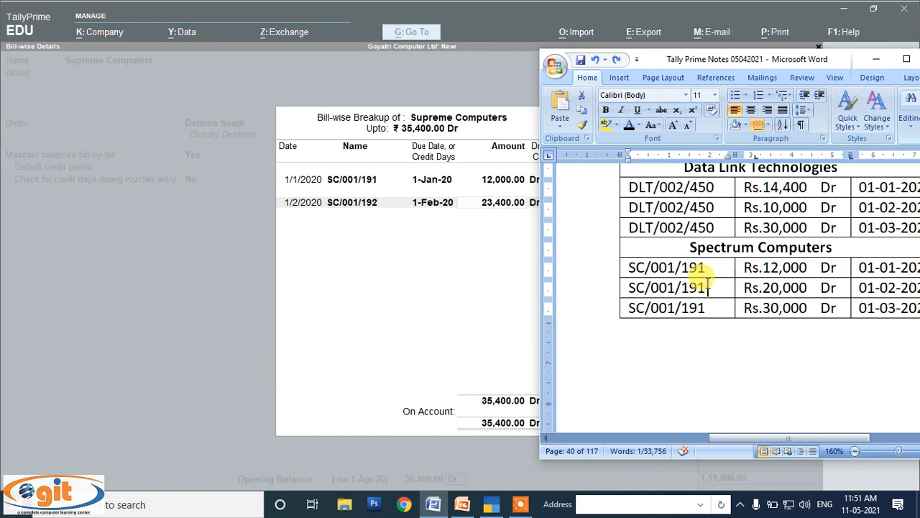
scroll(701, 263, "up", 1)
scroll(707, 267, "down", 1)
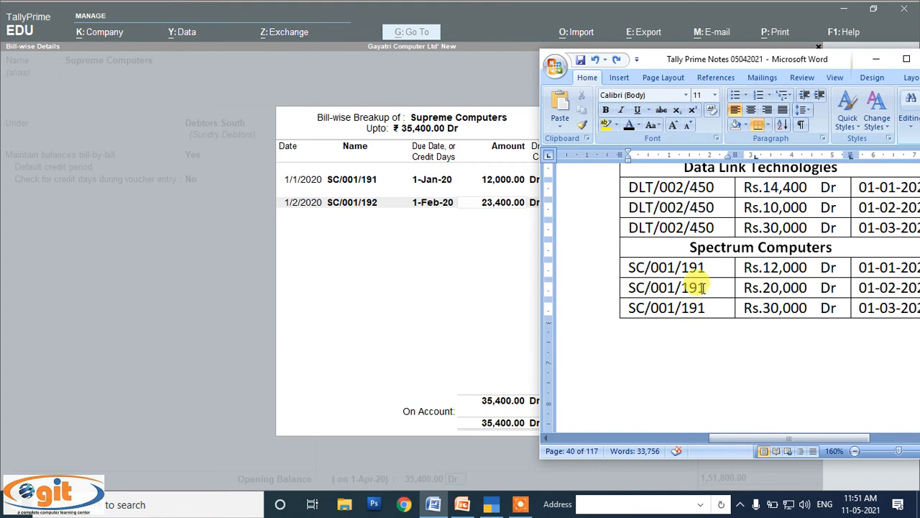
key("BackSpace")
type("2")
left_click_drag(707, 307, 701, 307)
type("3")
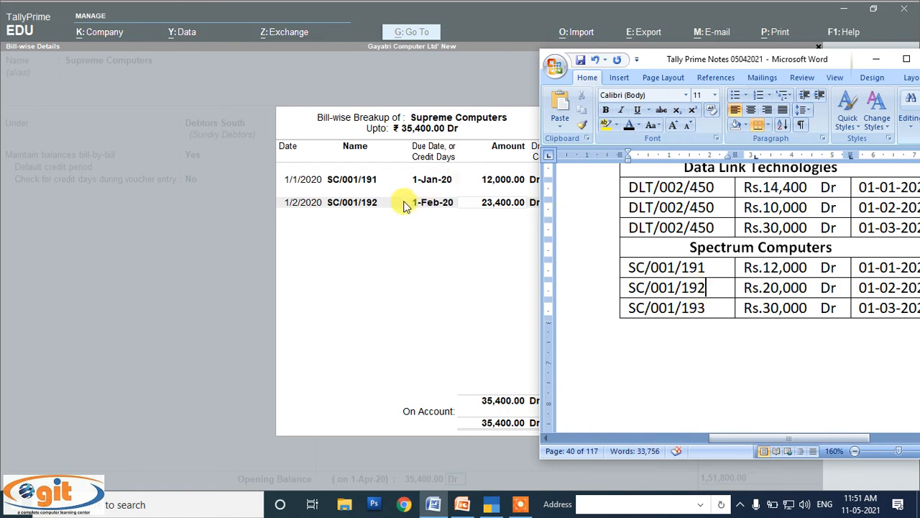
Back in TallyPrime, set the amount of bill SC/001/192 to 20,000 Dr.
left_click(492, 207)
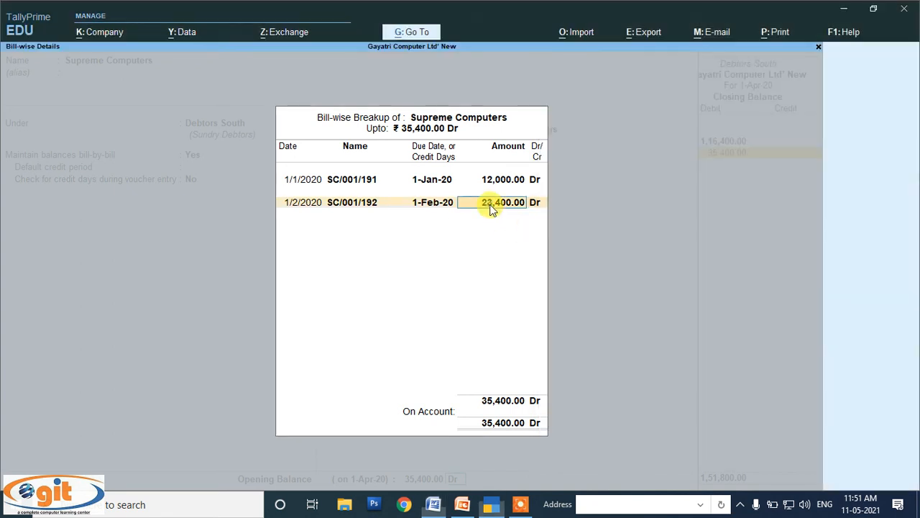
type("20000")
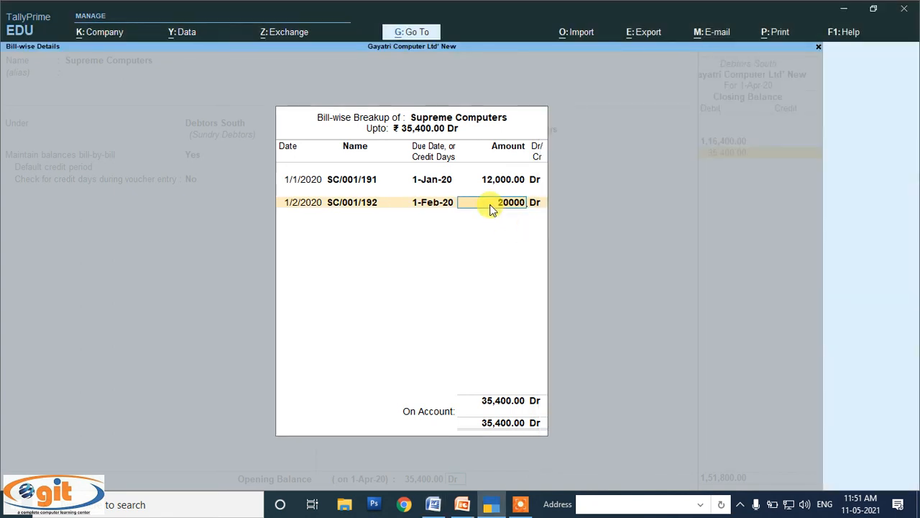
key("Return")
key("Return")
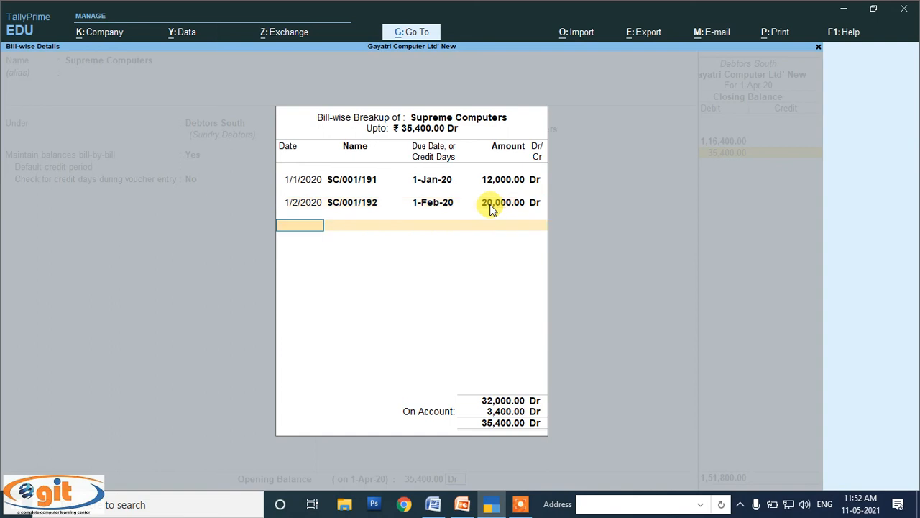
Add a third bill dated 1/3/2020, named SC/001/193, due 1-Mar-20 for 3,400 Dr, and save the Supreme Computers ledger.
type("01-03-2020")
key("Return")
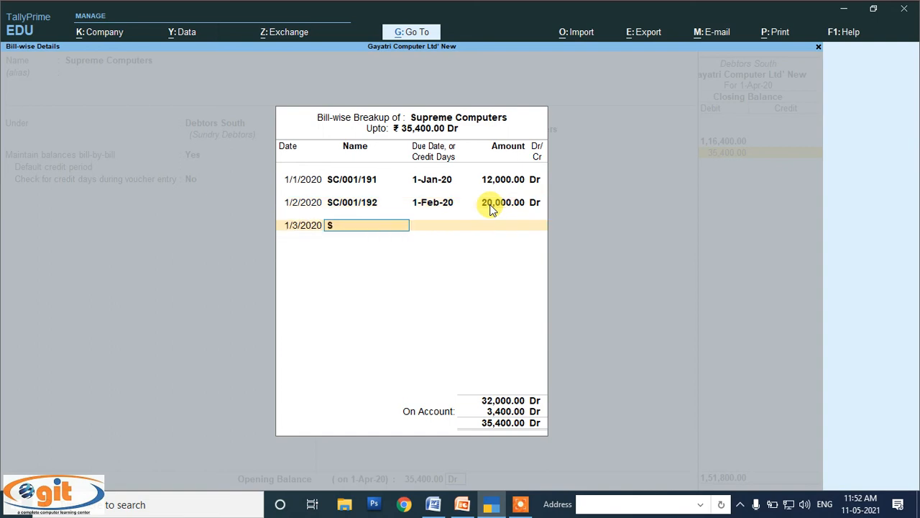
type("SC/001/193")
key("Return")
key("Return")
key("Return")
key("Return")
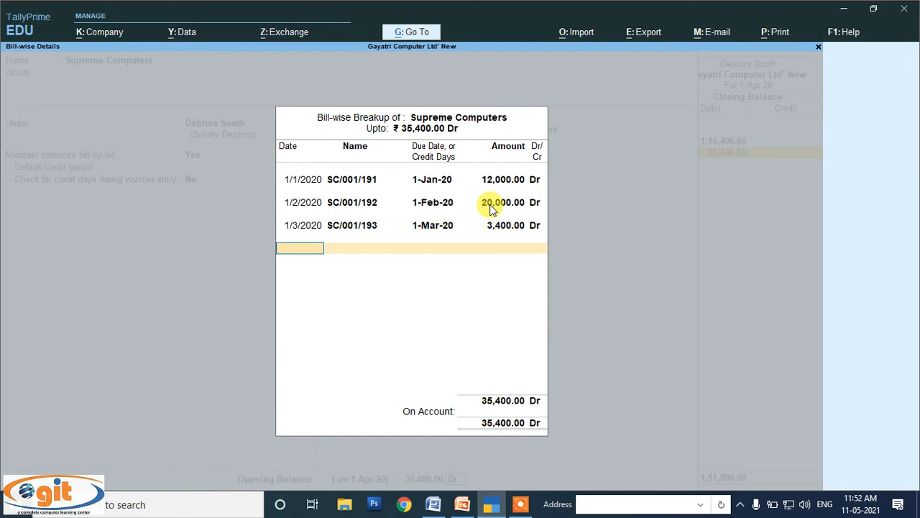
key("Return")
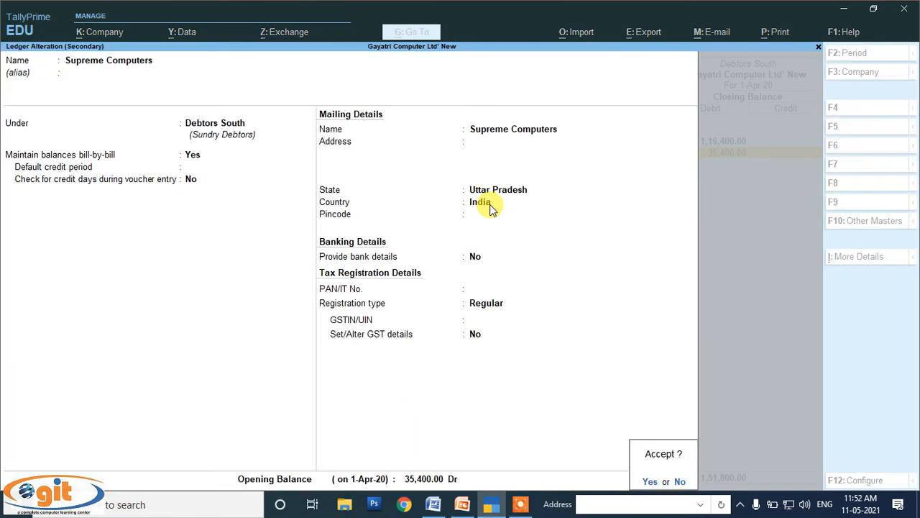
key("Return")
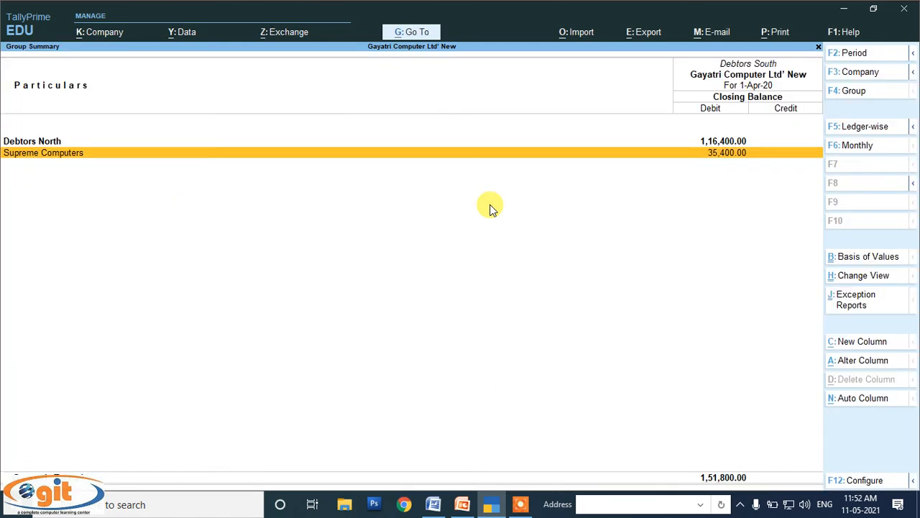
Consult the debtors' bill table in the Word notes and switch back to the Debtors South summary in TallyPrime.
left_click(435, 504)
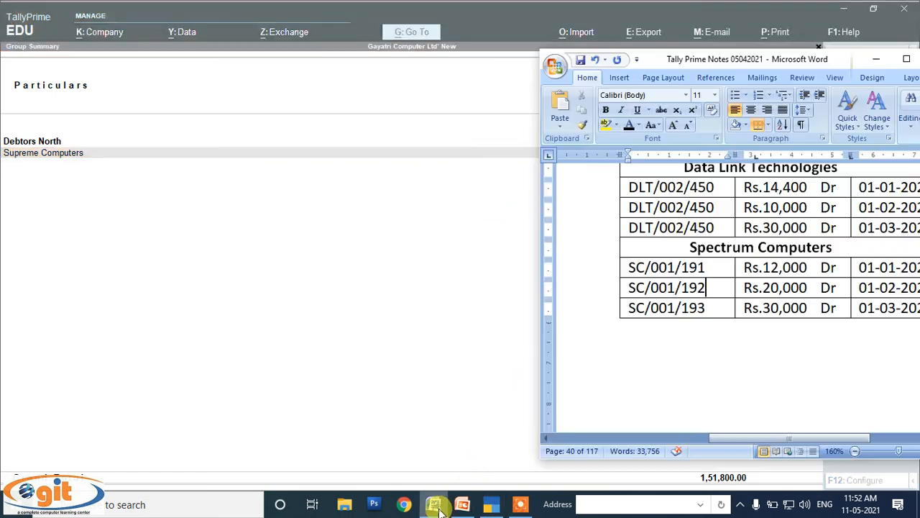
left_click(181, 211)
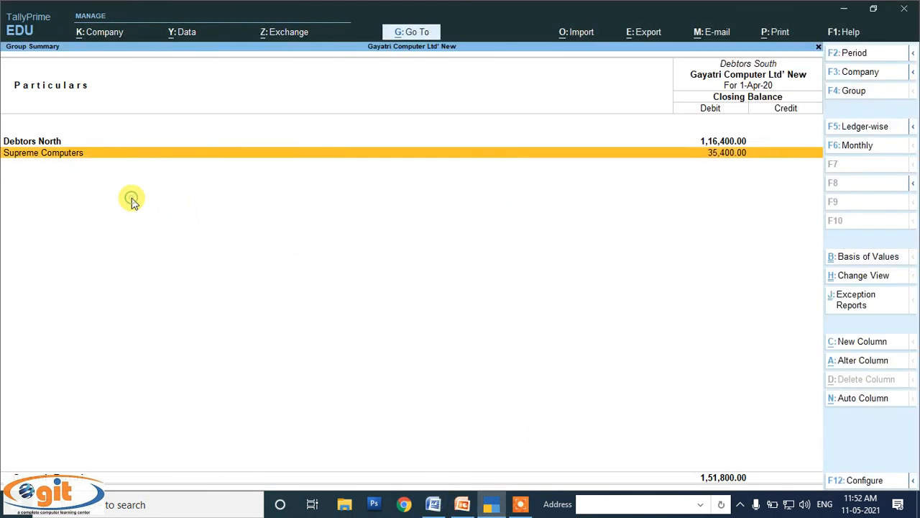
Return to the Balance Sheet and drill down through Sundry Debtors and Debtors South into the Debtors North group summary.
key("Escape")
key("Escape")
key("Escape")
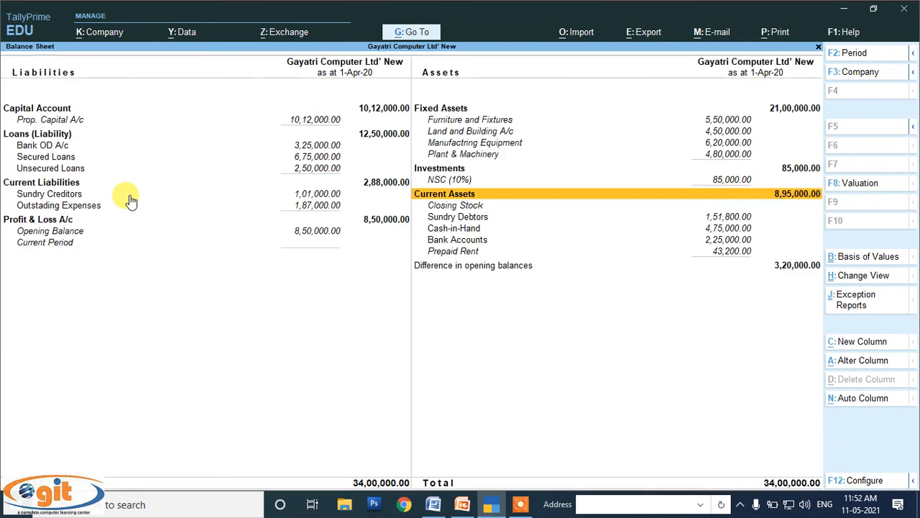
left_click(436, 218)
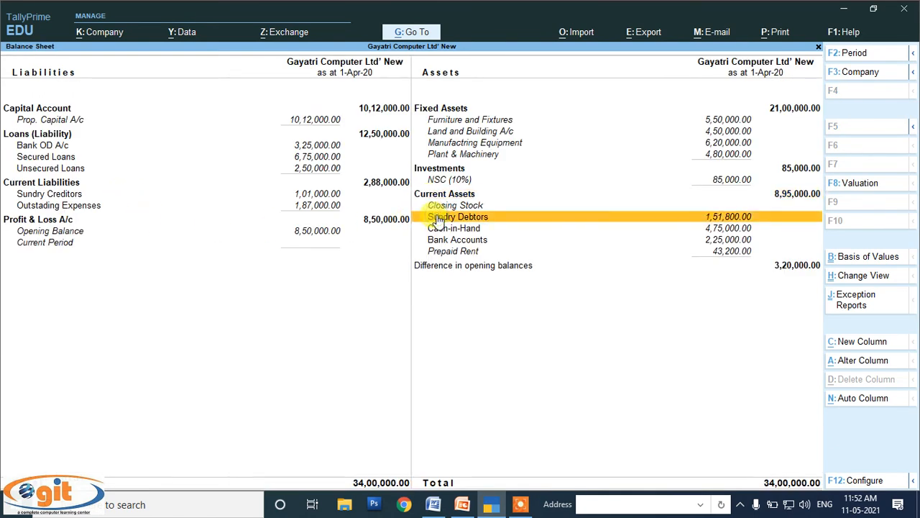
left_click(458, 219)
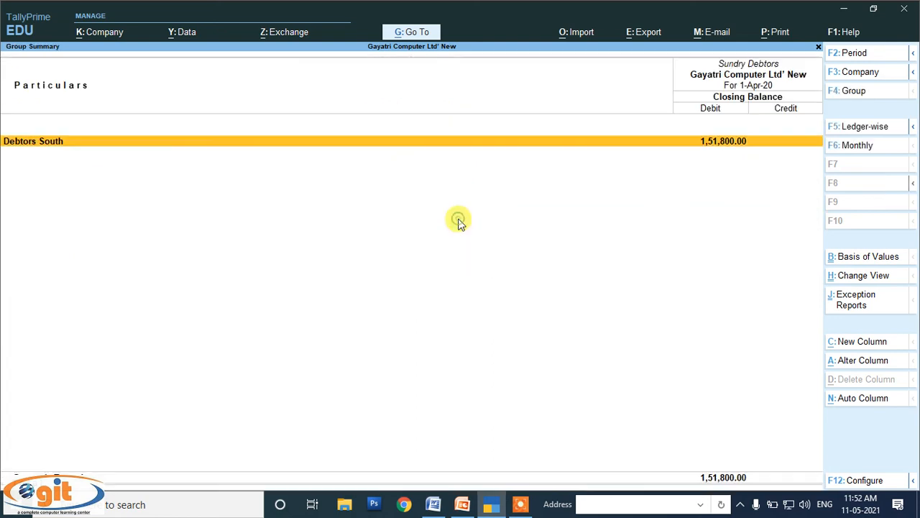
left_click(17, 143)
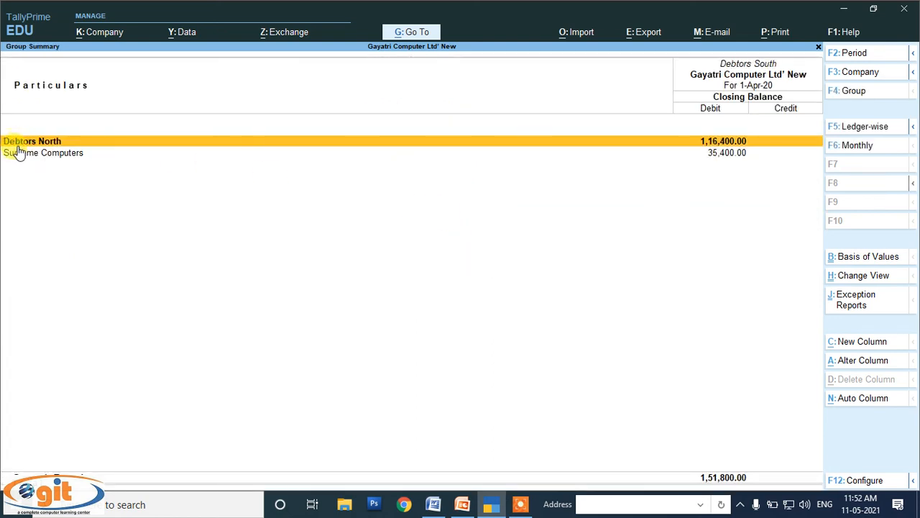
left_click(17, 153)
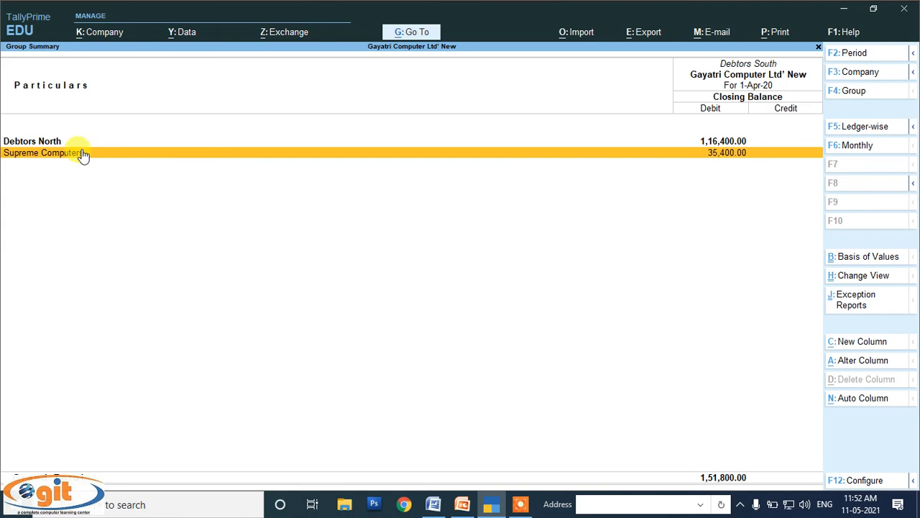
double_click(40, 141)
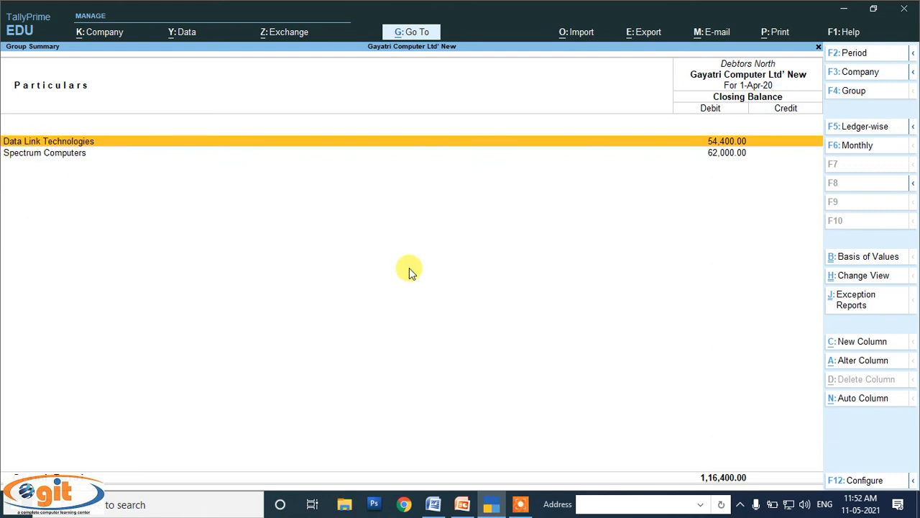
Open the Data Link Technologies ledger for alteration and proceed past its unchanged fields to the bill-wise breakup of its opening balance.
key("ctrl+Return")
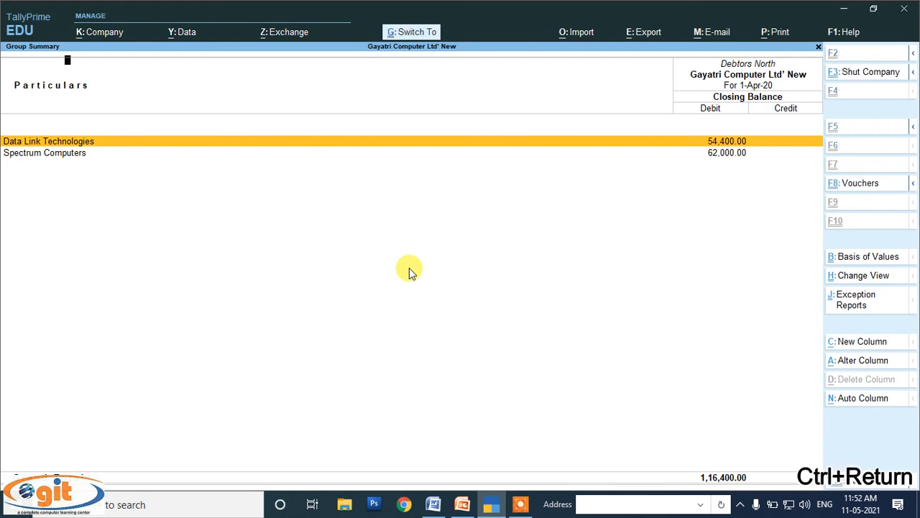
key("Return")
key("Return")
key("Return")
key("Return")
key("Return")
key("Return")
key("Return")
key("Return")
key("Return")
key("Return")
key("Return")
key("Return")
key("Return")
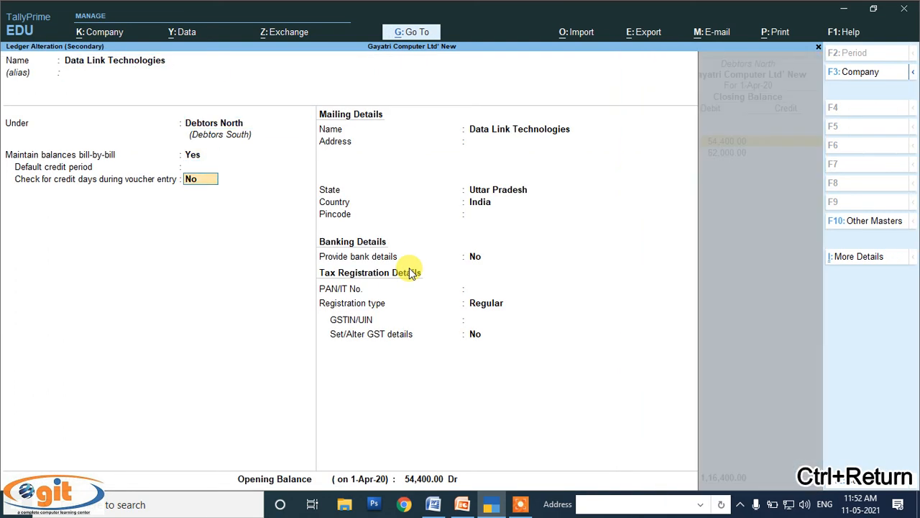
key("Return")
key("Return")
key("Return")
key("Return")
key("Return")
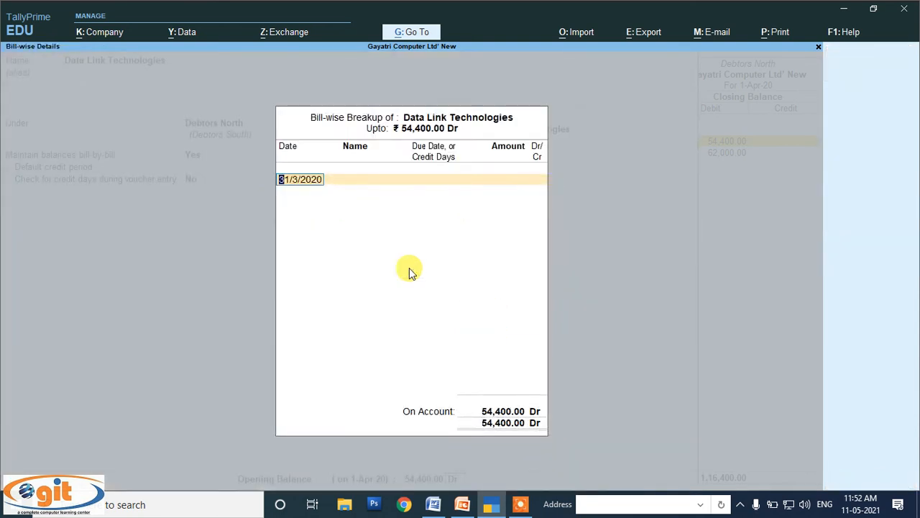
In the Word notes, renumber the second and third Data Link Technologies bills as DLT/002/451 and DLT/002/452.
key("alt+Tab")
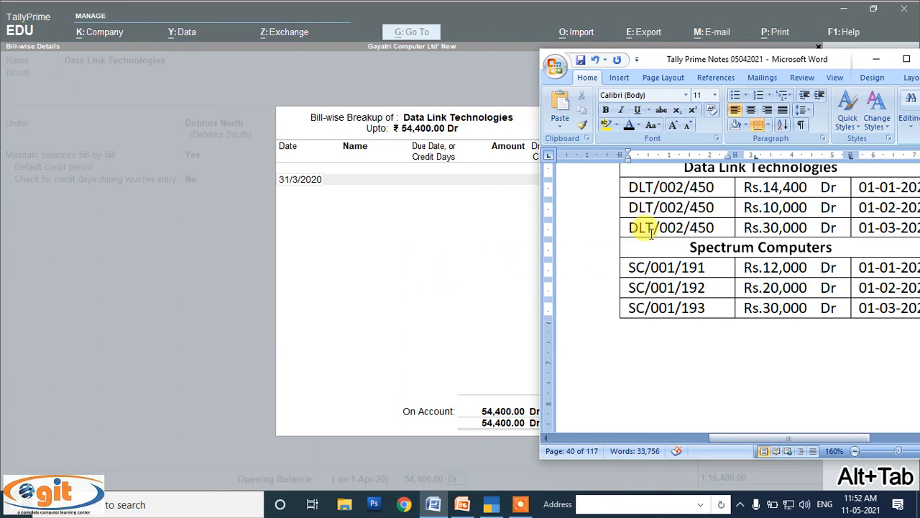
left_click(722, 190)
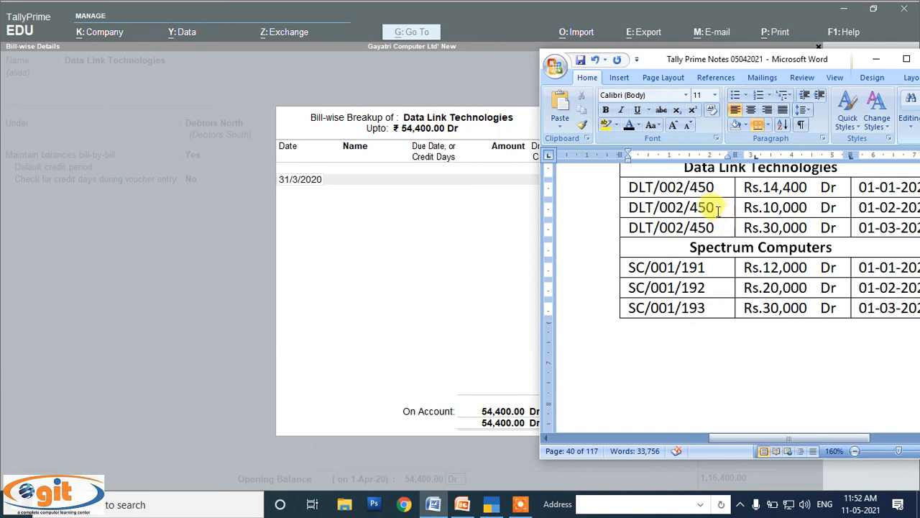
double_click(709, 207)
type("1")
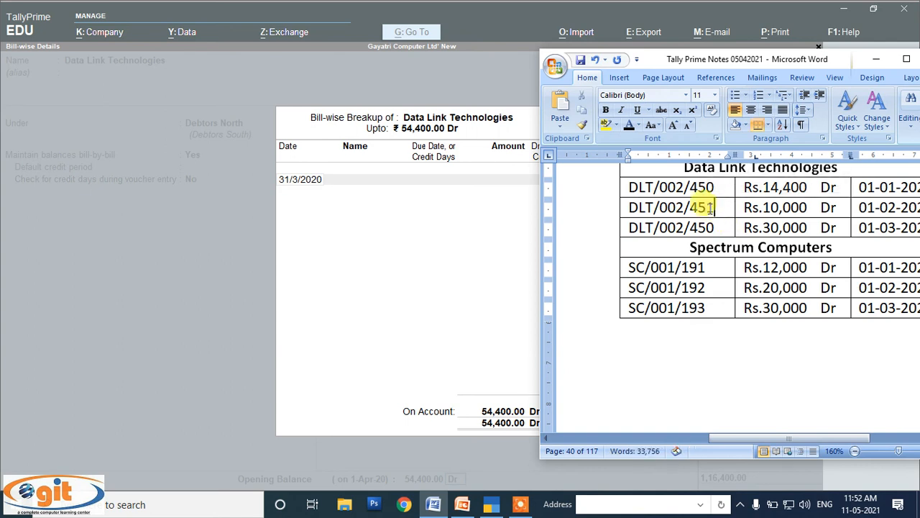
left_click_drag(715, 227, 709, 226)
type("2")
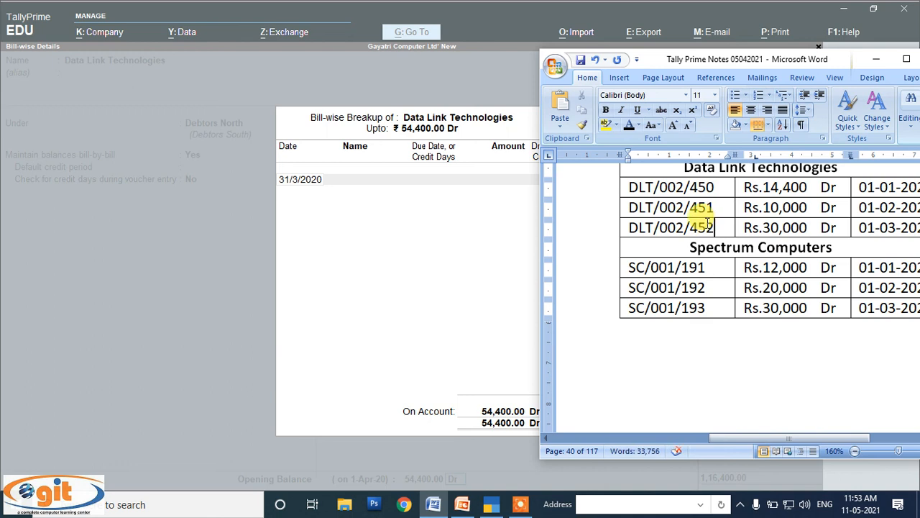
Back in TallyPrime, enter the first Data Link Technologies bill dated 1/1/2020, named DLT/002/450, due 1-Jan-20 for 14,400 Dr.
left_click(302, 181)
type("01-01-2020")
key("Return")
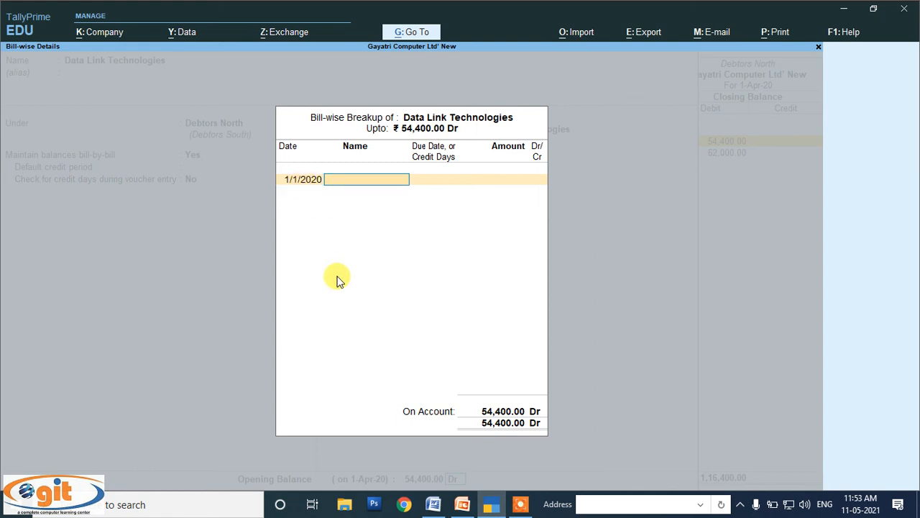
key("alt+Tab")
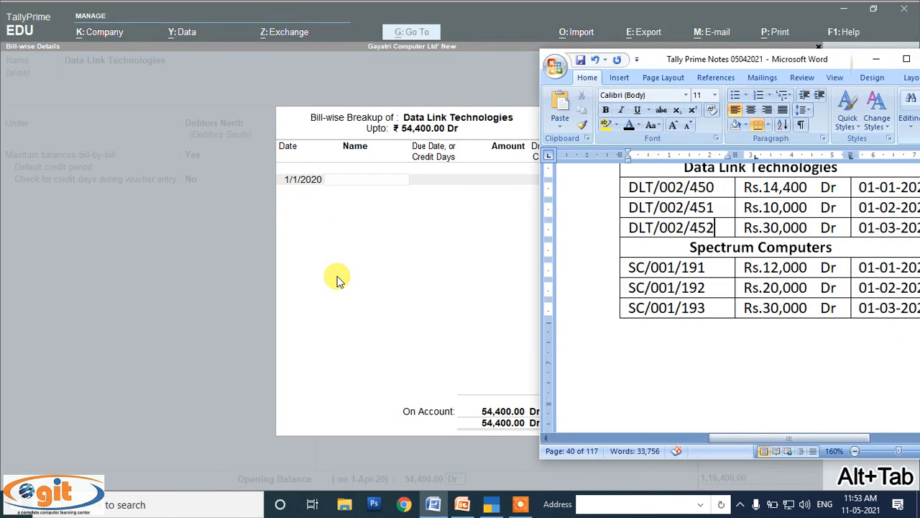
key("alt+Tab")
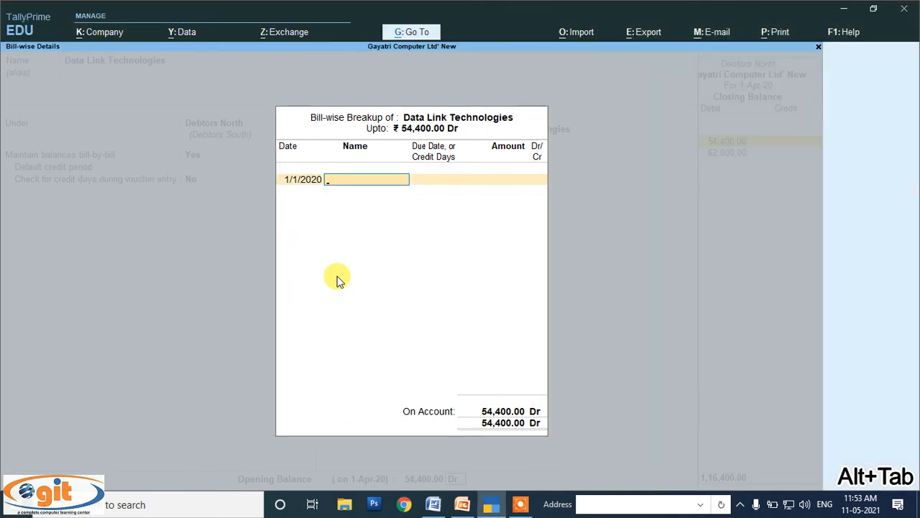
type("DLT/002/450")
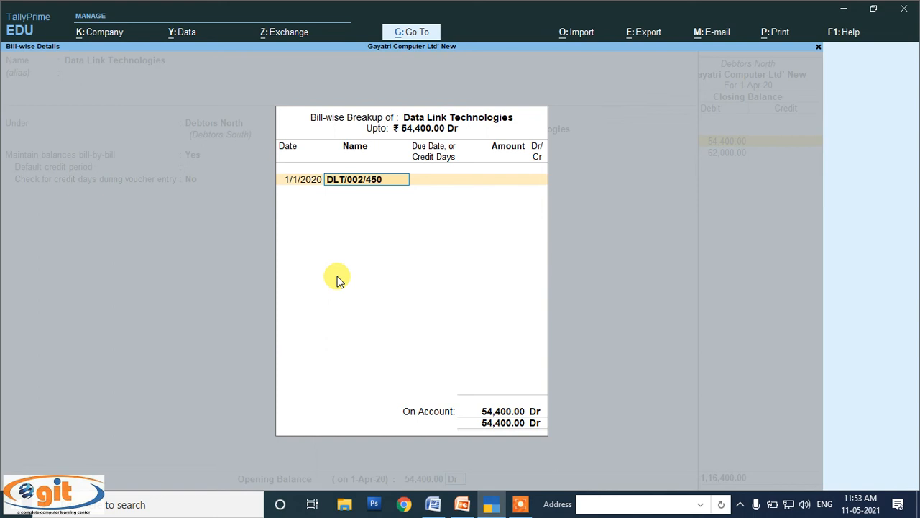
key("Return")
key("Return")
key("alt+Tab")
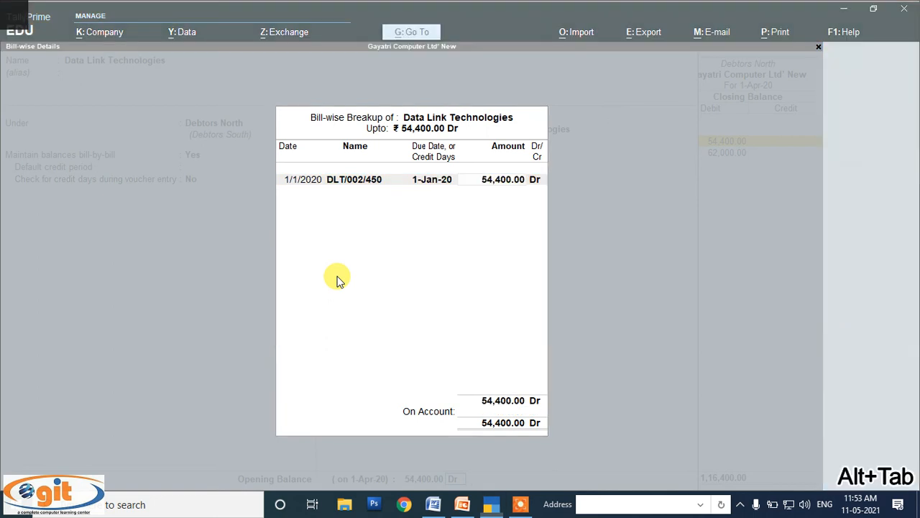
key("alt+Tab")
type("14,")
type("400")
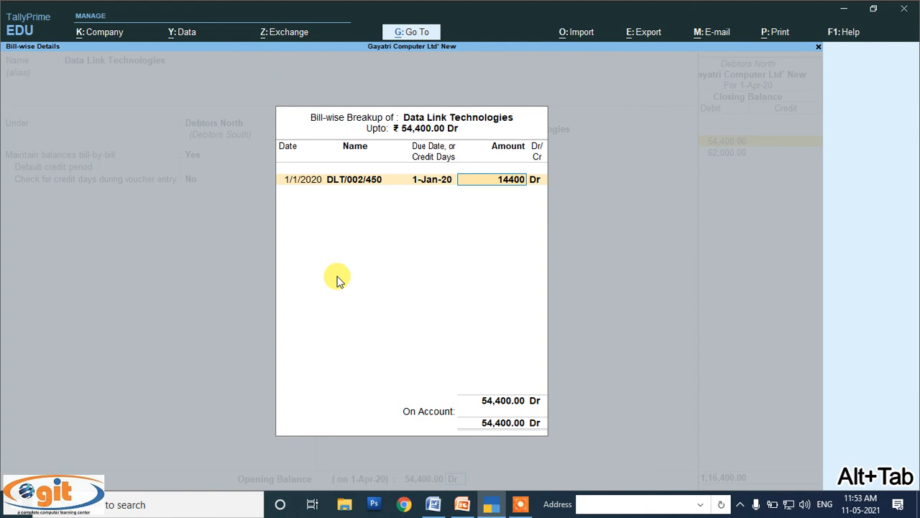
key("Return")
key("Return")
Add a second bill dated 1/2/2020, named DLT/002/451, due 1-Feb-20 for 10,000 Dr.
type("01-02")
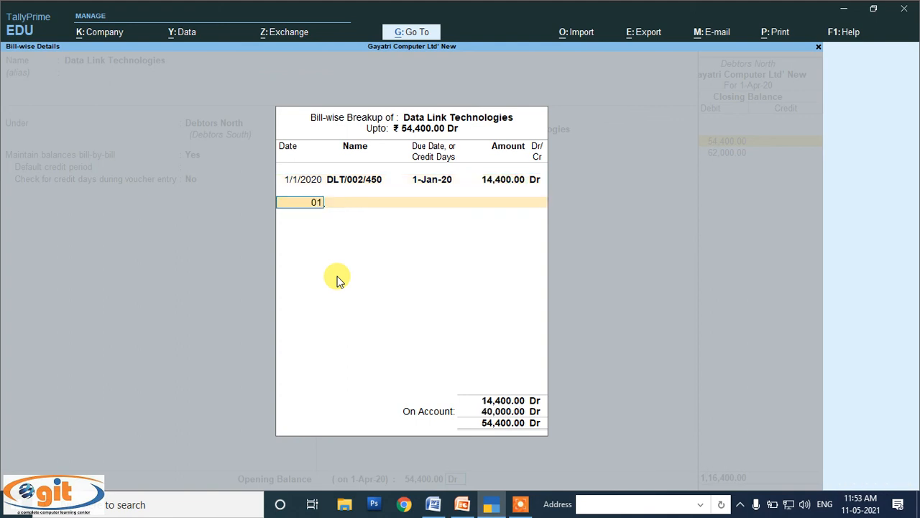
key("Return")
type("DLT/002/45")
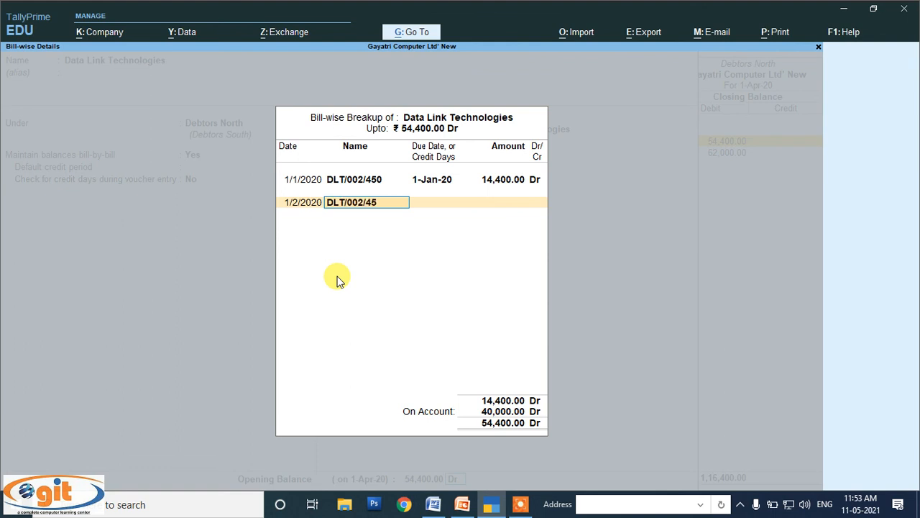
type("1")
key("Return")
key("Return")
key("alt+Tab")
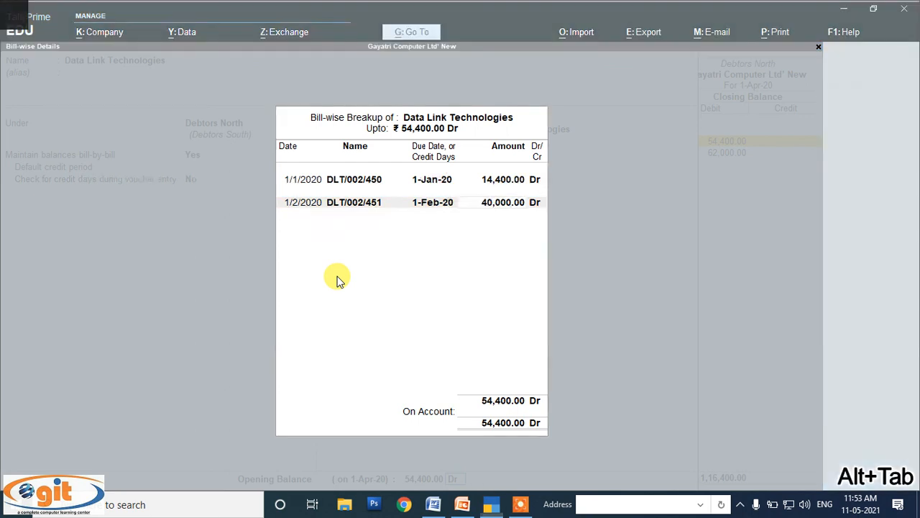
key("alt+Tab")
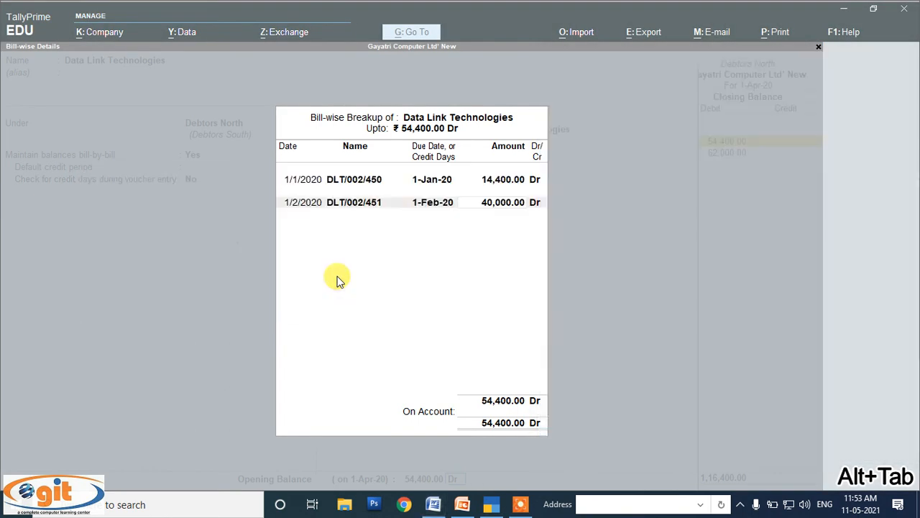
type("10,00")
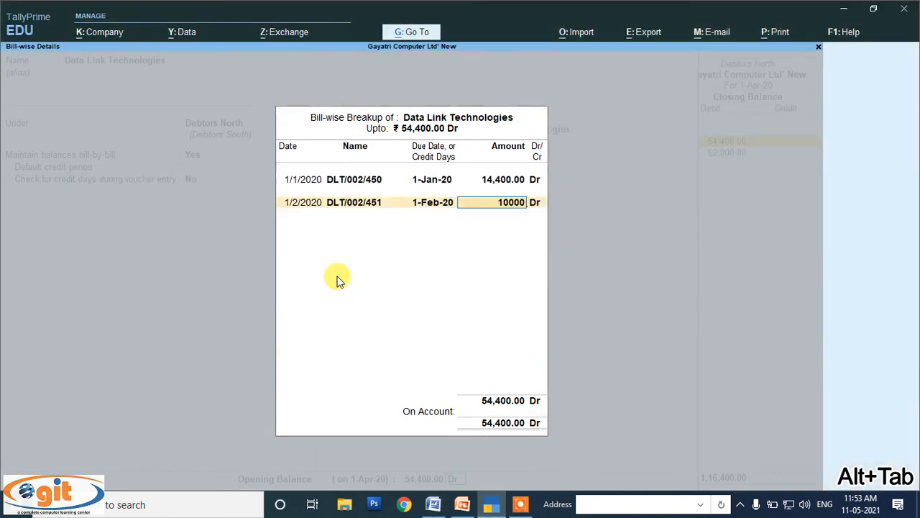
type("0")
key("Return")
key("Return")
Add a third bill dated 1/3/2020, named DLT/002/452, due 1-Mar-20 for 30,000 Dr, and save the Data Link Technologies ledger.
type("01-03")
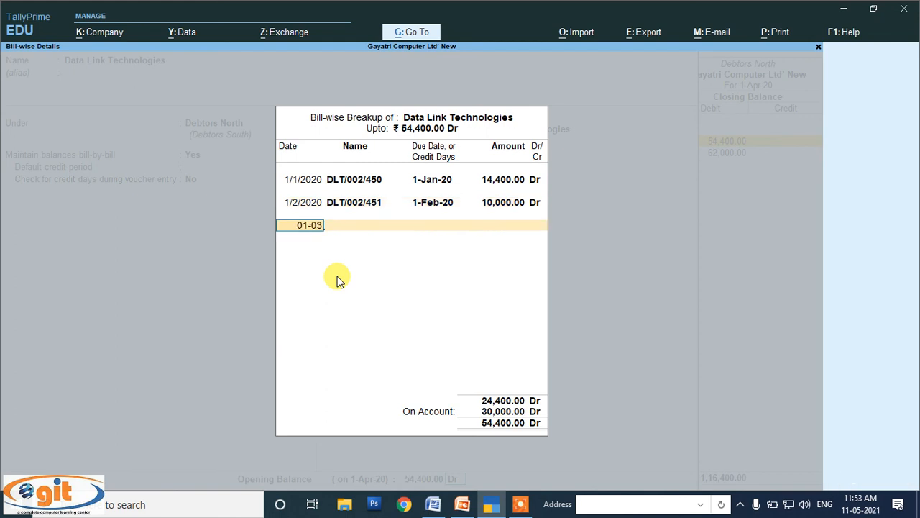
key("Return")
type("DLT/")
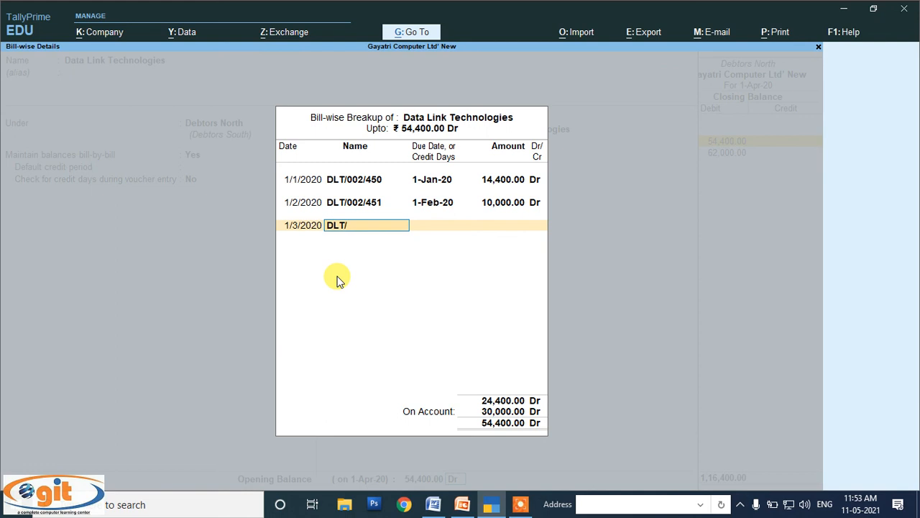
type("002/452")
key("Return")
key("Return")
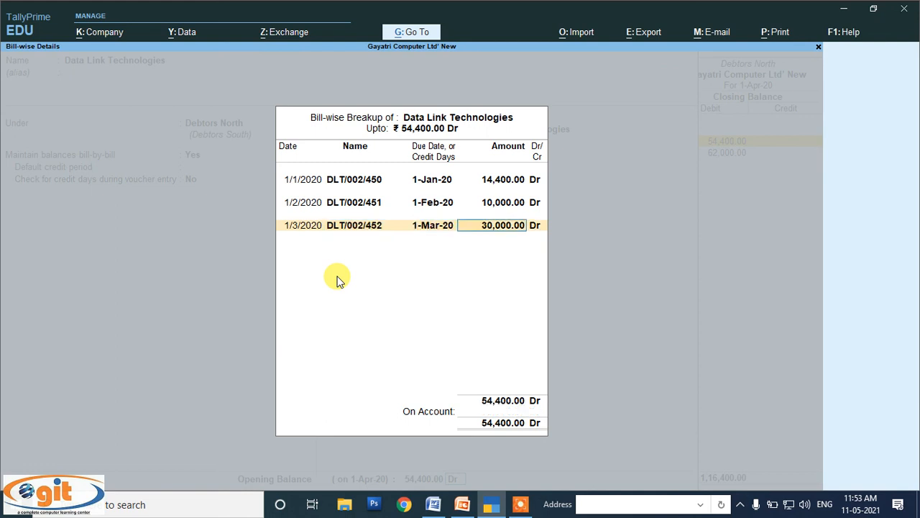
key("alt+Tab")
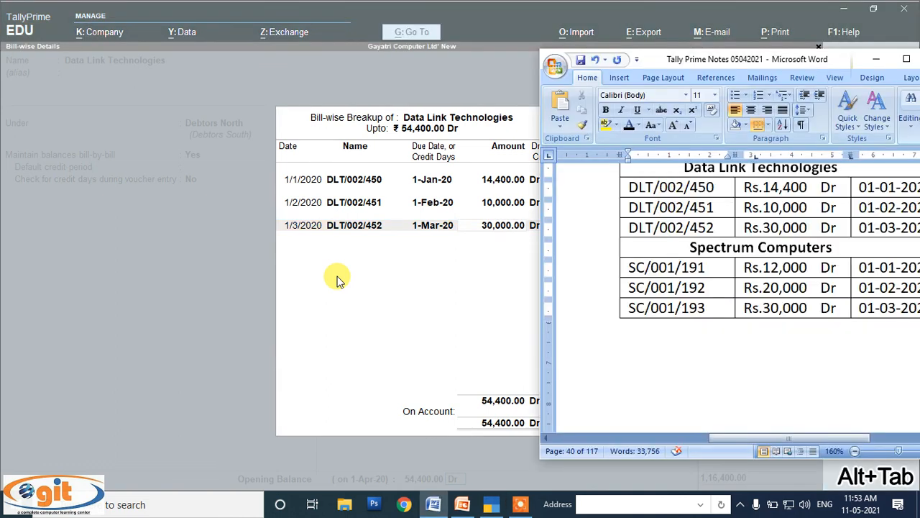
key("alt+Tab")
key("Return")
key("Return")
key("Return")
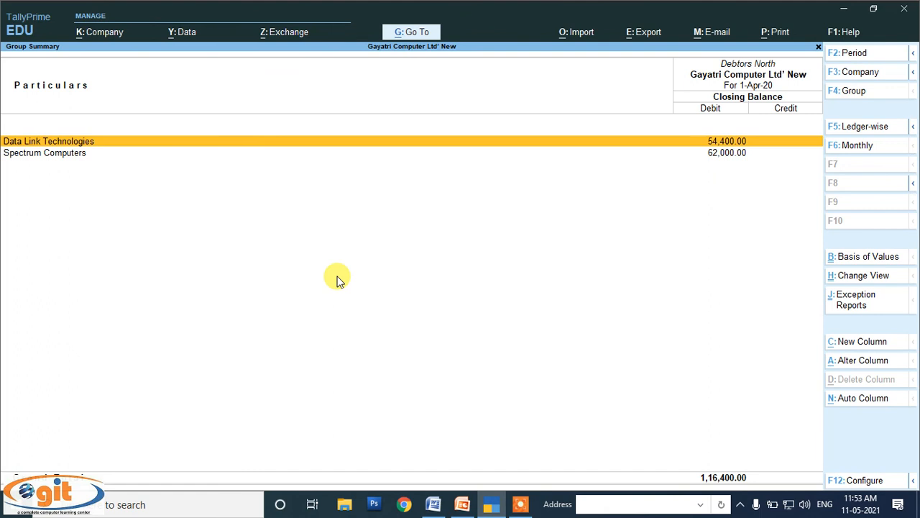
Open the Spectrum Computers ledger for alteration and proceed past its unchanged fields to the bill-wise breakup of its opening balance.
key("Down")
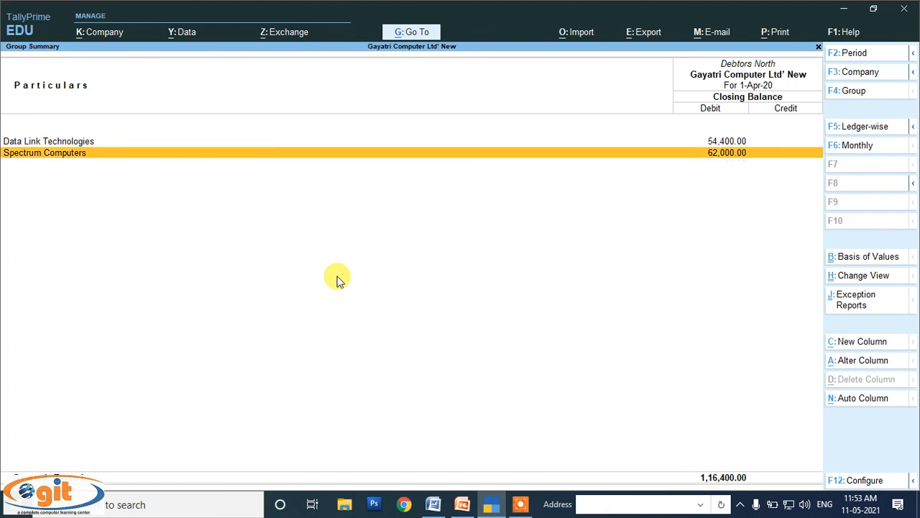
key("ctrl+Return")
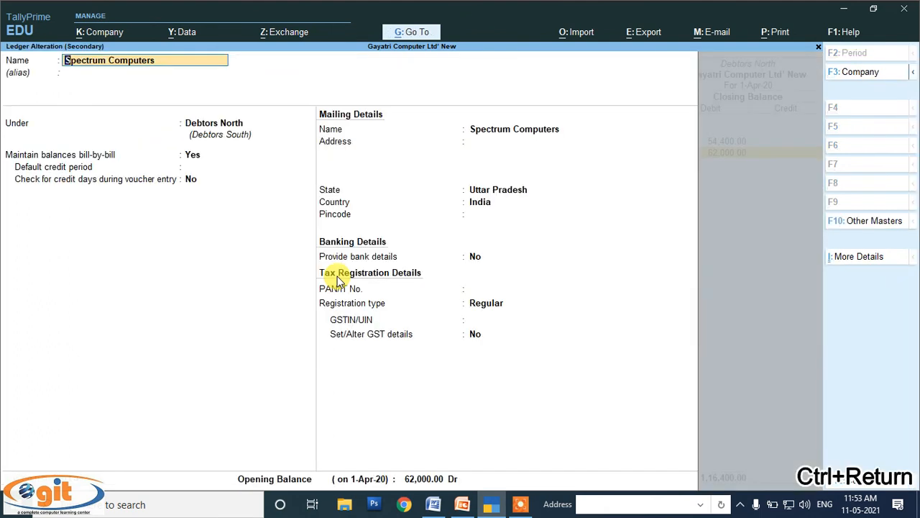
key("Return")
key("Return")
key("Return")
key("Return")
key("Return")
key("Return")
key("Return")
key("Return")
key("Return")
key("Return")
key("Return")
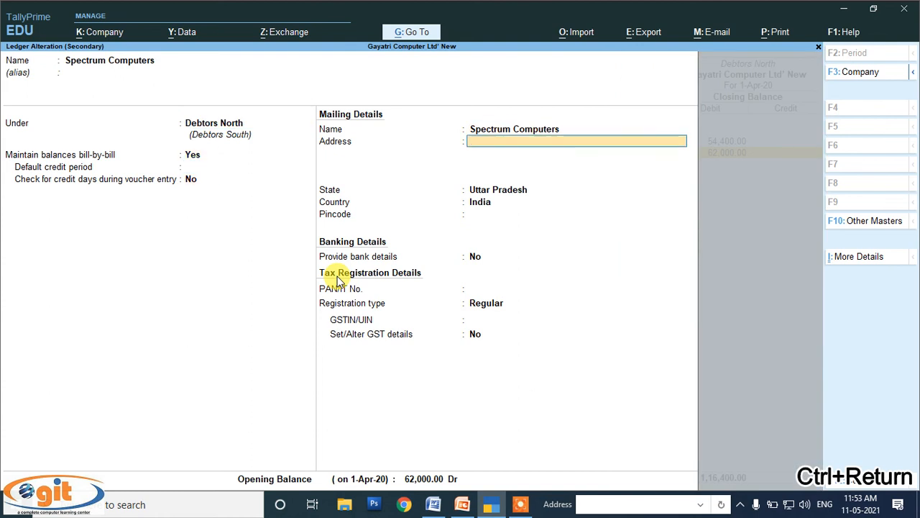
key("Return")
key("Return")
key("Return")
key("Return")
key("Return")
key("Return")
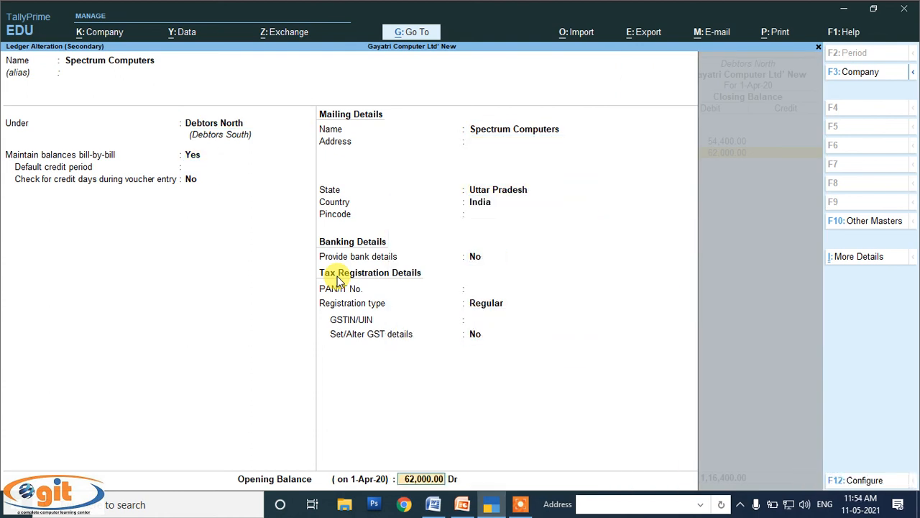
key("Return")
Date the first Spectrum Computers bill 1/1/2020, check the bill references in the Word notes, and name it SC/001/50, due 1-Jan-20.
type("01-01-2020")
key("Return")
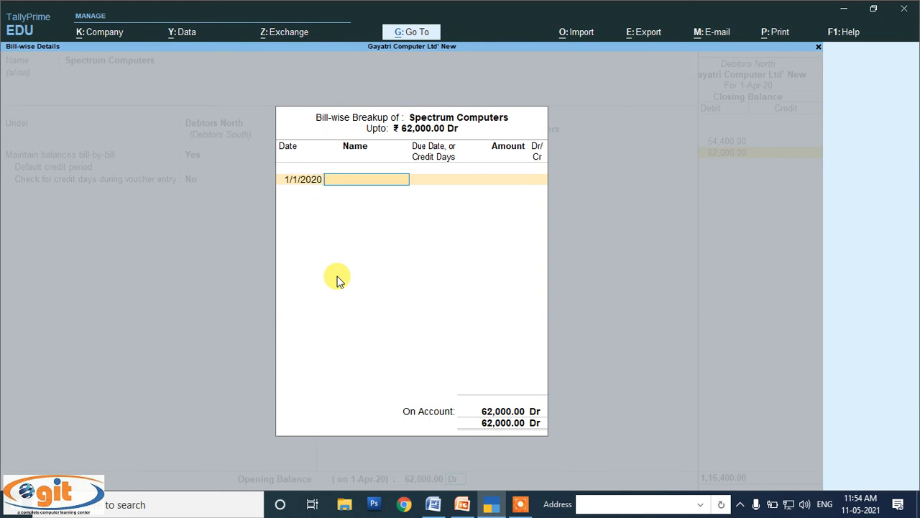
key("alt+Tab")
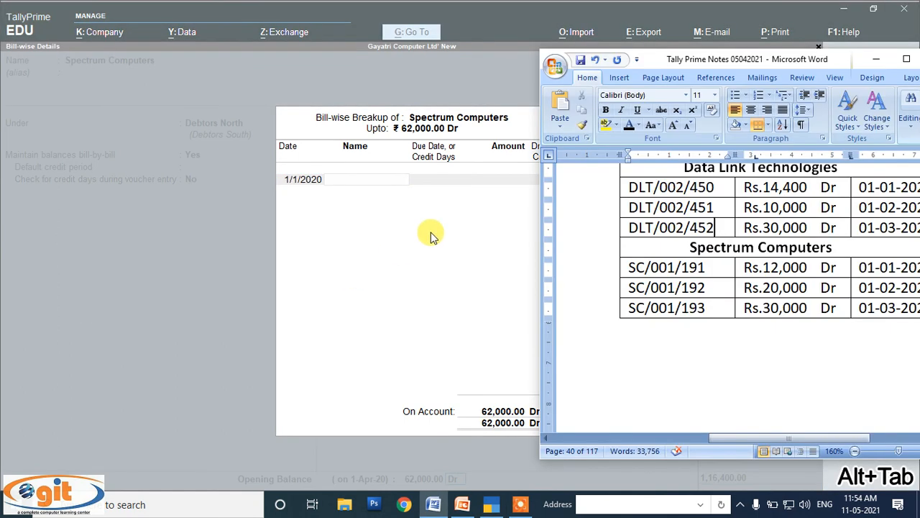
scroll(758, 264, "up", 3)
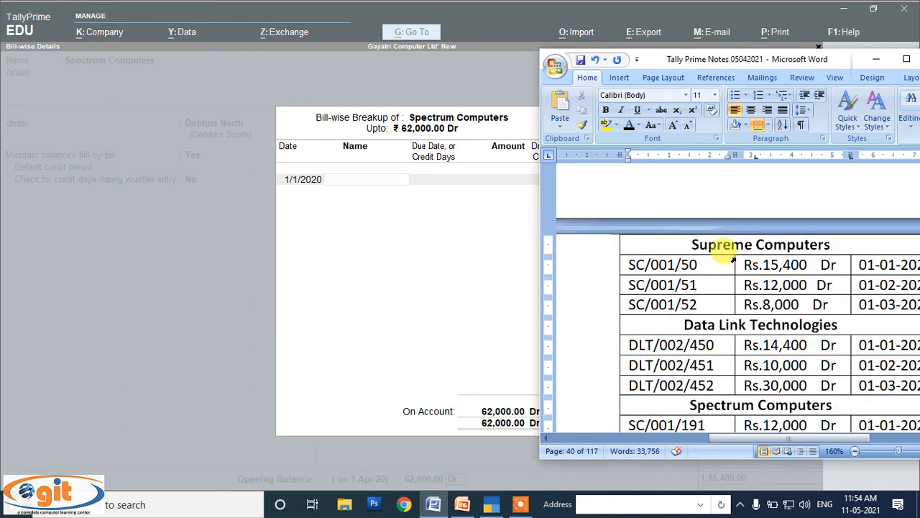
left_click(701, 265)
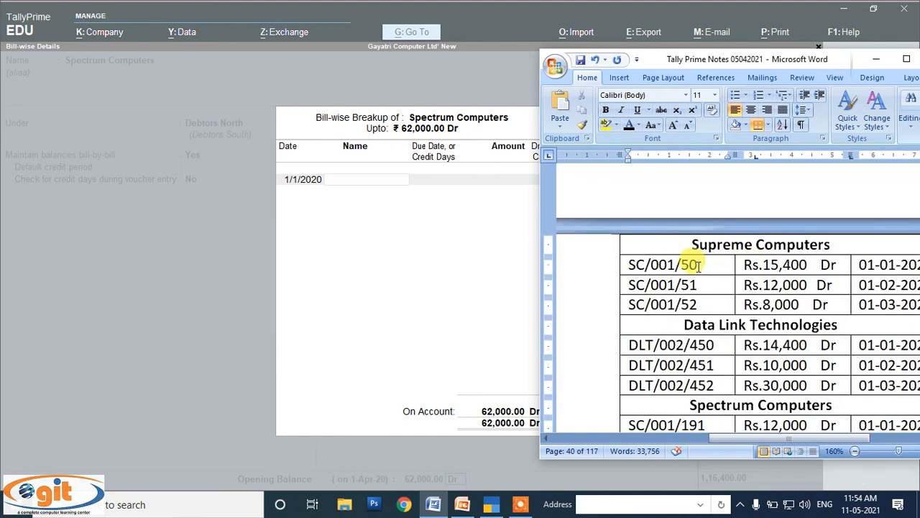
key("alt+Tab")
type("SC/001")
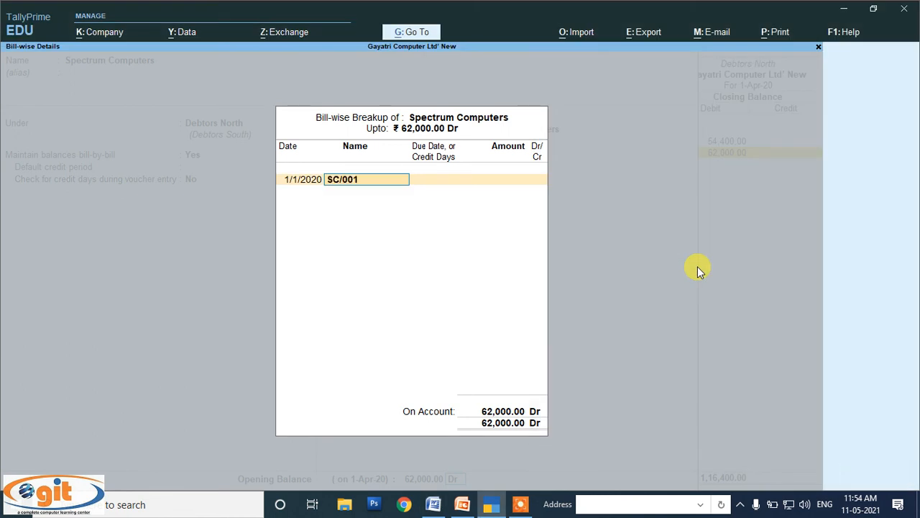
type("/50")
key("Return")
key("Return")
Check the amount in the Word notes and set bill SC/001/50 to 15,400 Dr in TallyPrime.
key("alt+Tab")
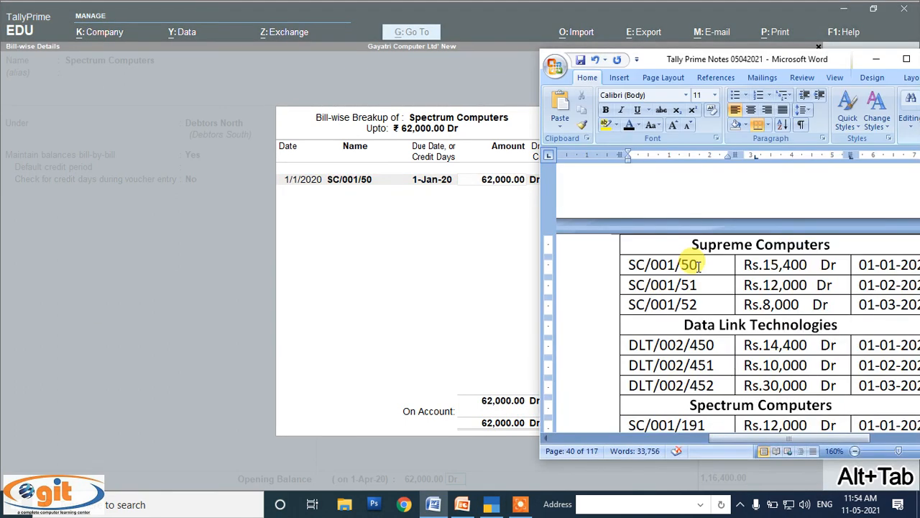
key("alt+Tab")
type("15")
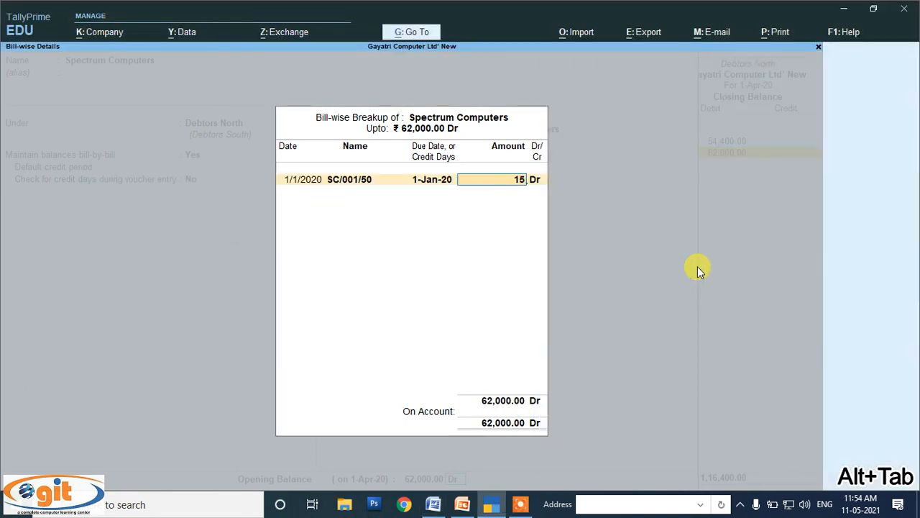
type(",400")
key("Return")
key("Return")
Add a second bill dated 1/2/2020, named SC/001/51, due 1-Feb-20 for 12,000 Dr, checking the amount in the Word notes.
type("01-02")
key("Return")
type("SC/0")
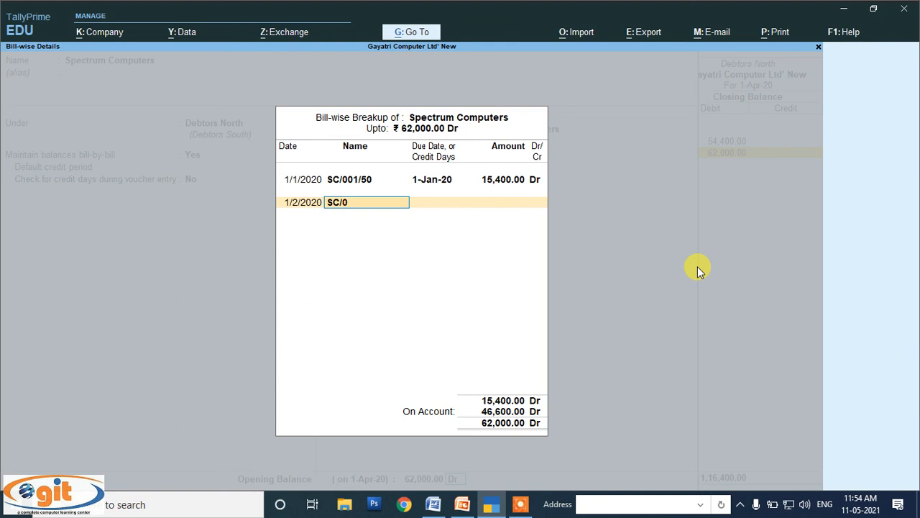
type("01/51")
key("Return")
key("Return")
key("alt+Tab")
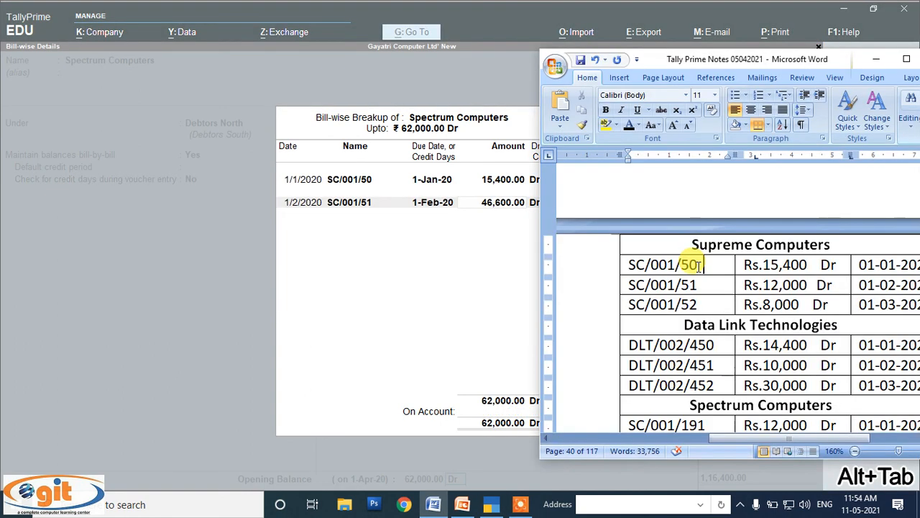
key("alt+Tab")
type("12000")
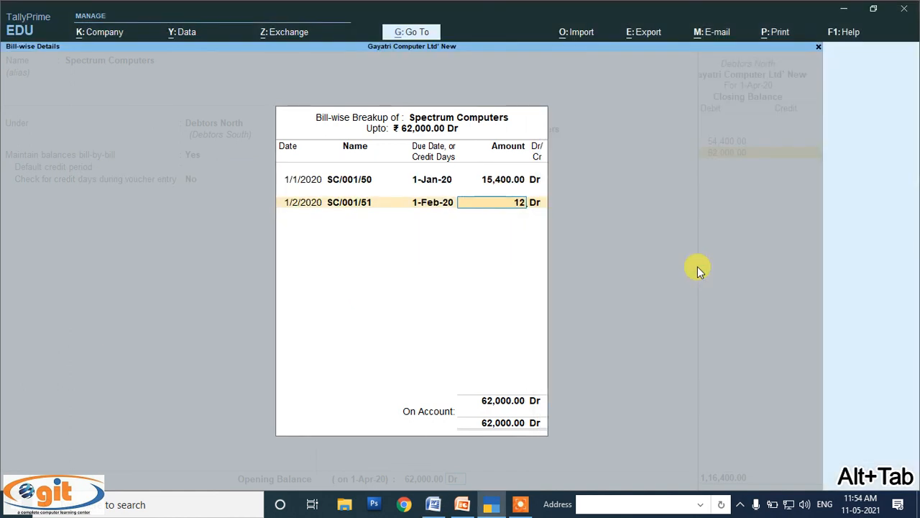
key("Return")
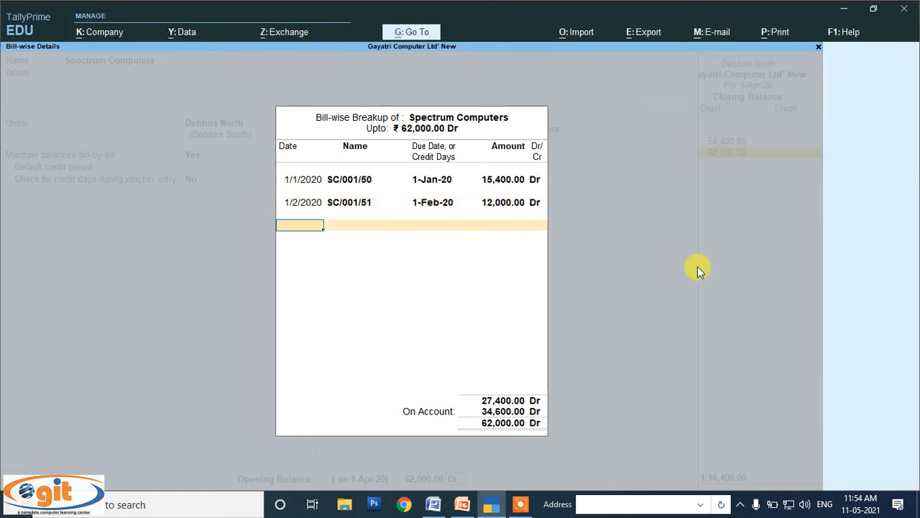
Check the Word notes and add a third bill dated 1/3/2020, named SC/001/52, due 1-Mar-20.
key("alt+Tab")
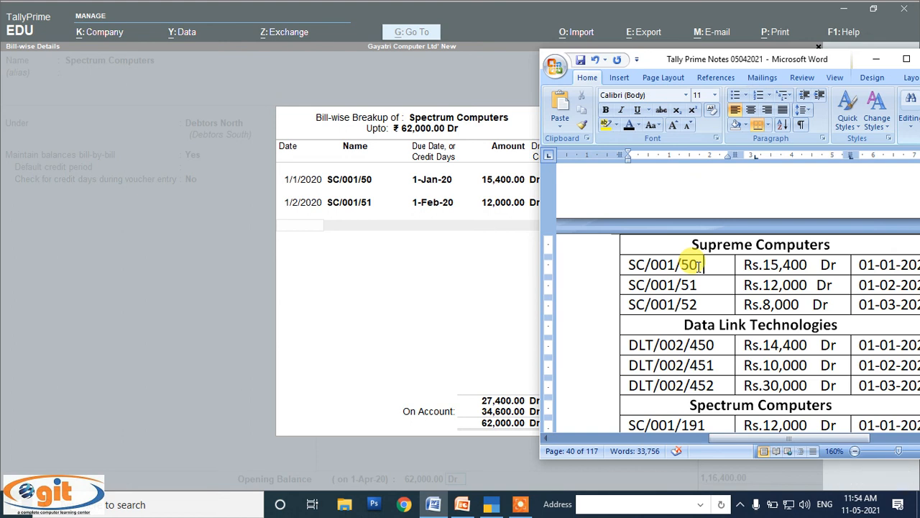
key("alt+Tab")
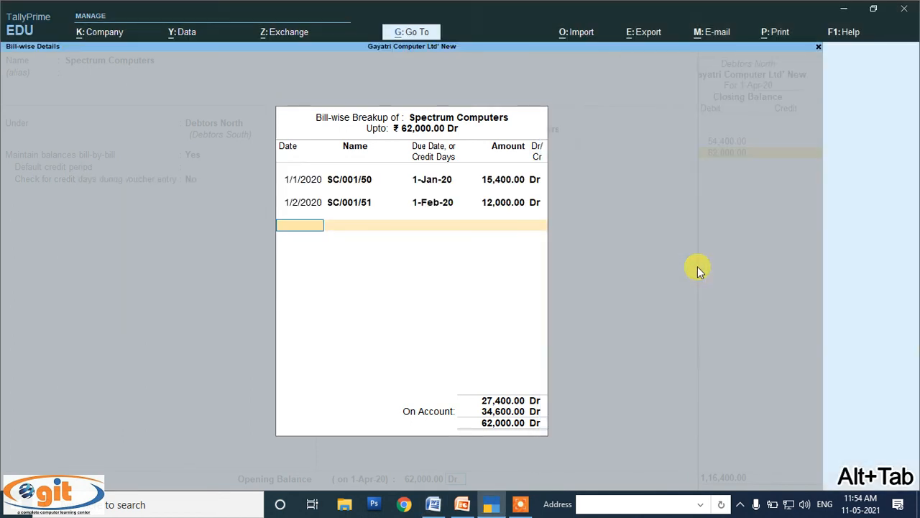
type("01-03")
key("Return")
type("SC/001/5")
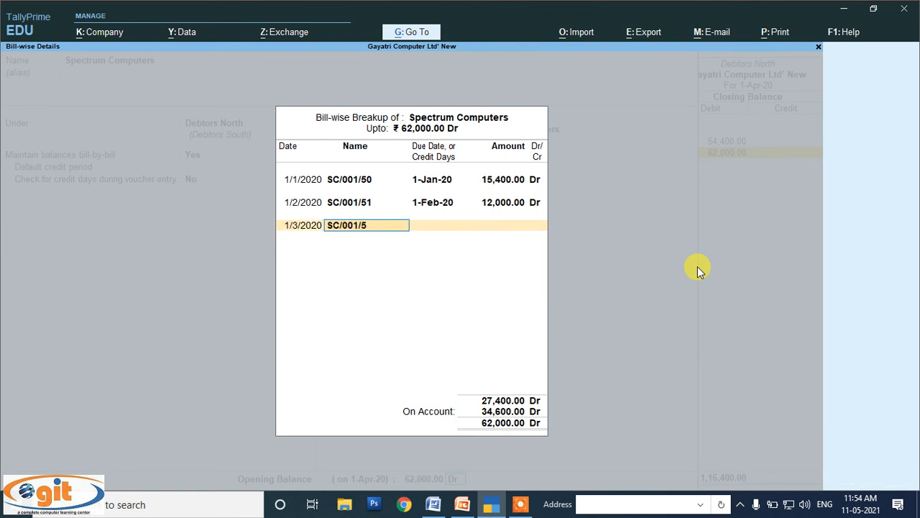
type("3")
key("BackSpace")
key("Return")
key("Return")
Accept 34,600 Dr as the amount of bill SC/001/52 and save the Spectrum Computers ledger.
key("alt+Tab")
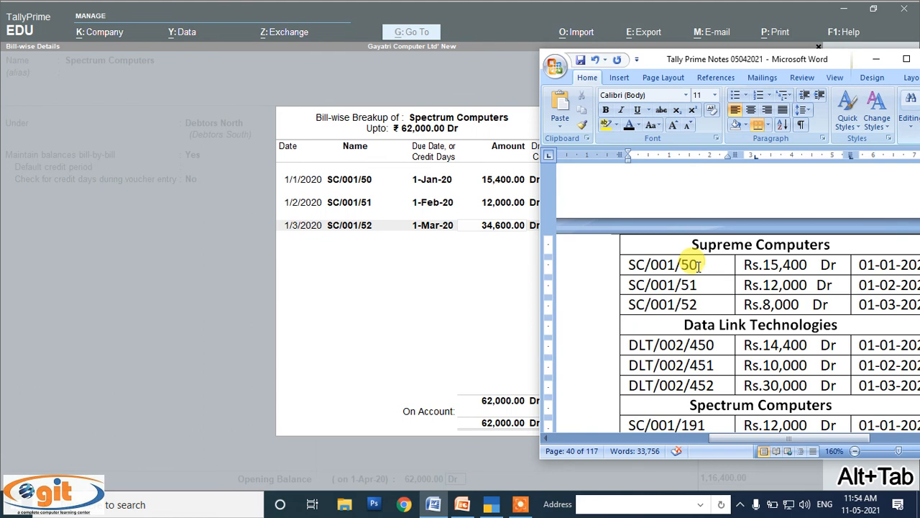
key("alt+Tab")
key("Return")
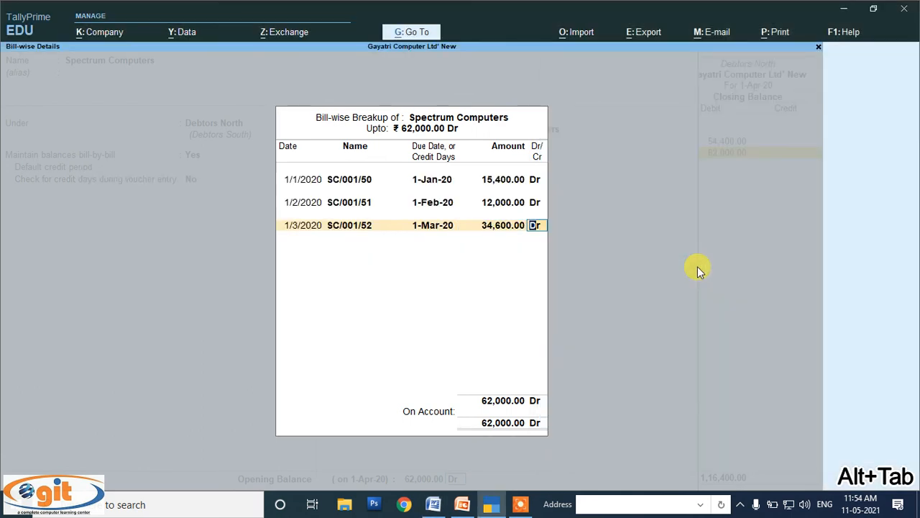
key("alt+Tab")
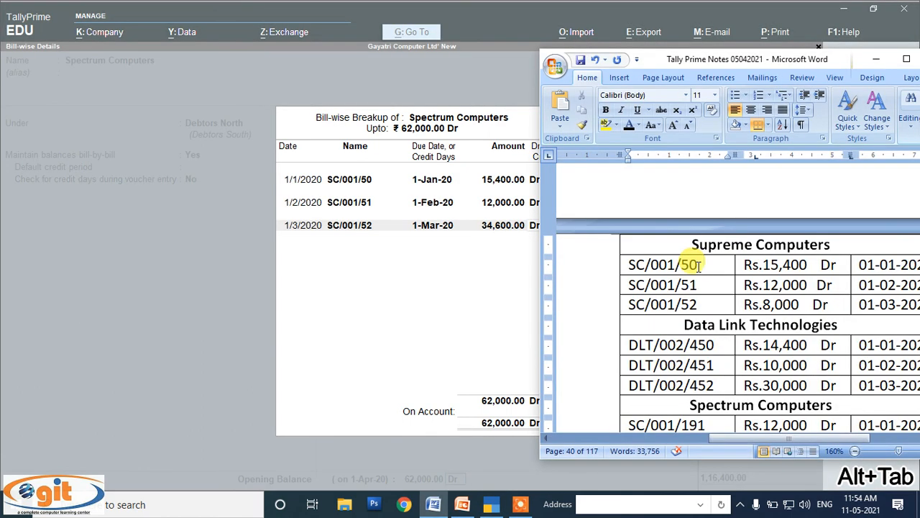
left_click(428, 120)
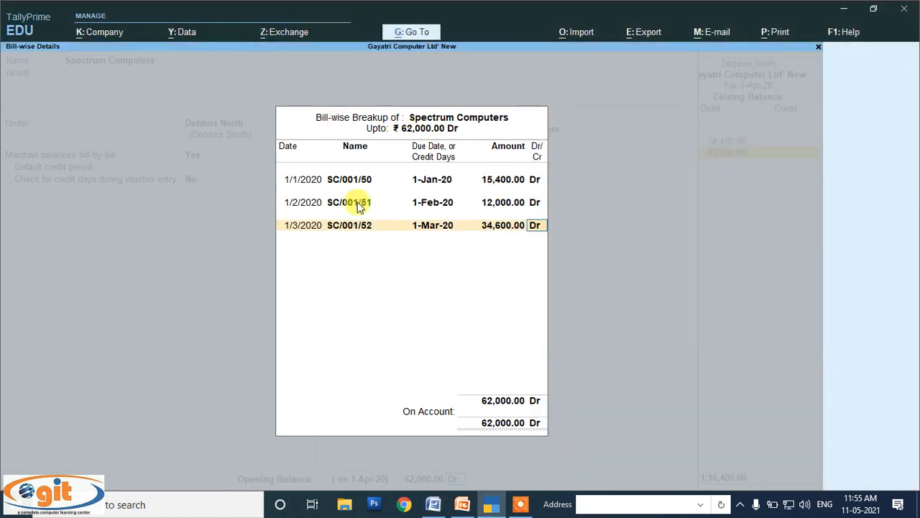
key("Return")
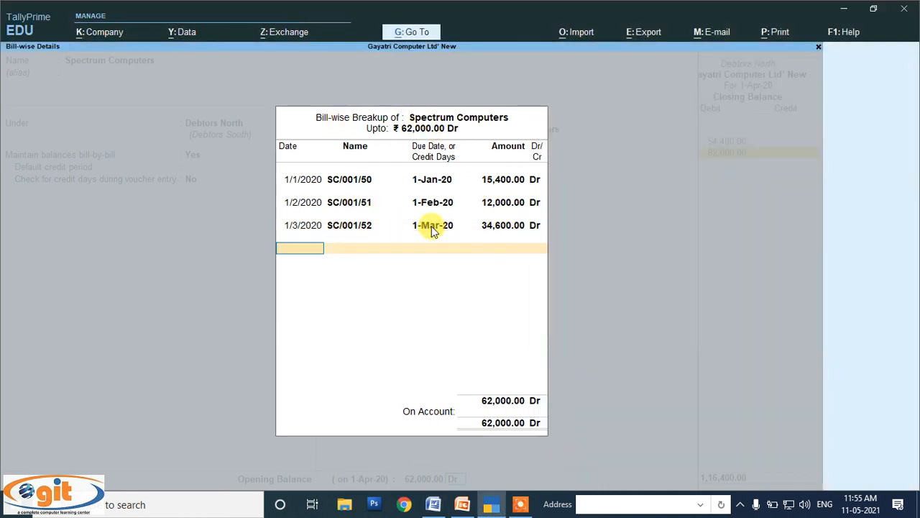
key("Return")
key("Return")
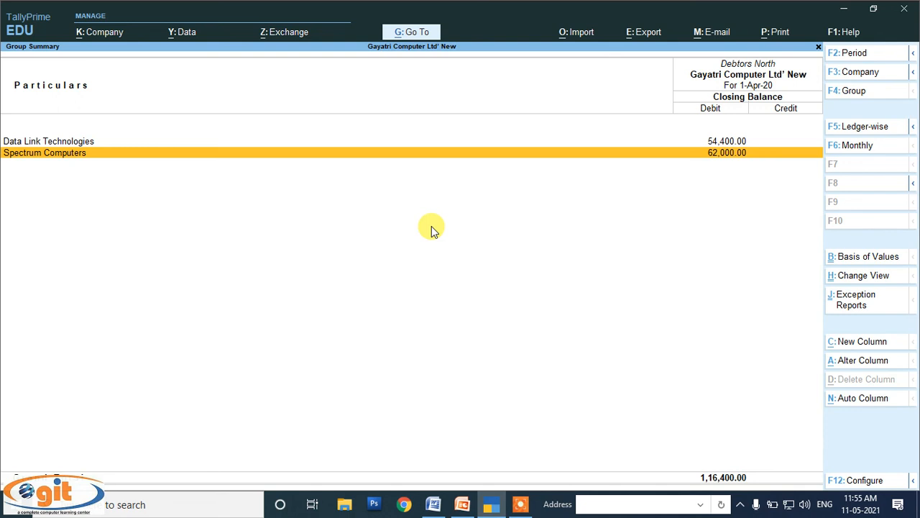
Return to the Balance Sheet and open the group summary of Sundry Creditors under Current Liabilities.
key("Escape")
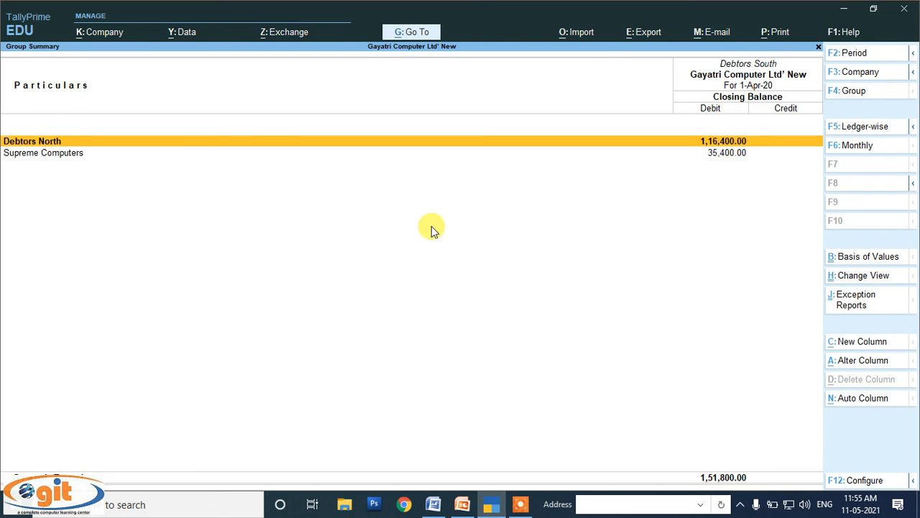
key("Escape")
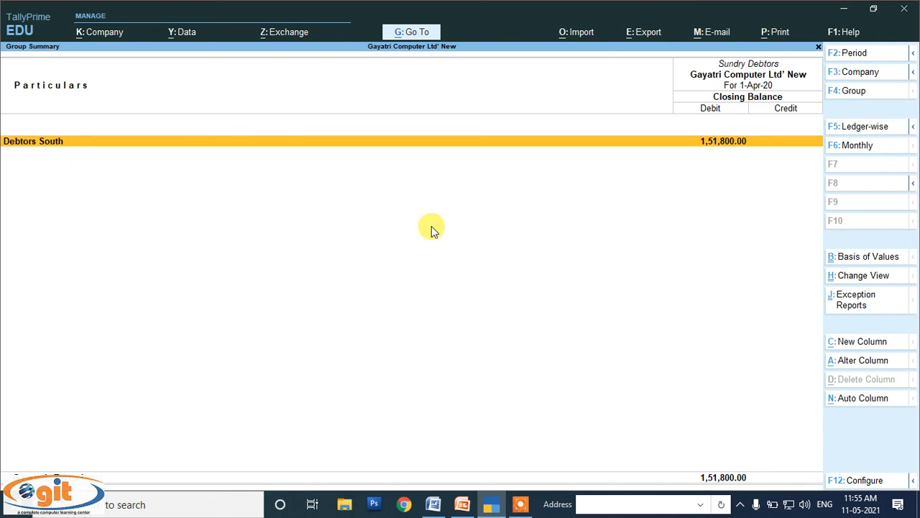
key("Escape")
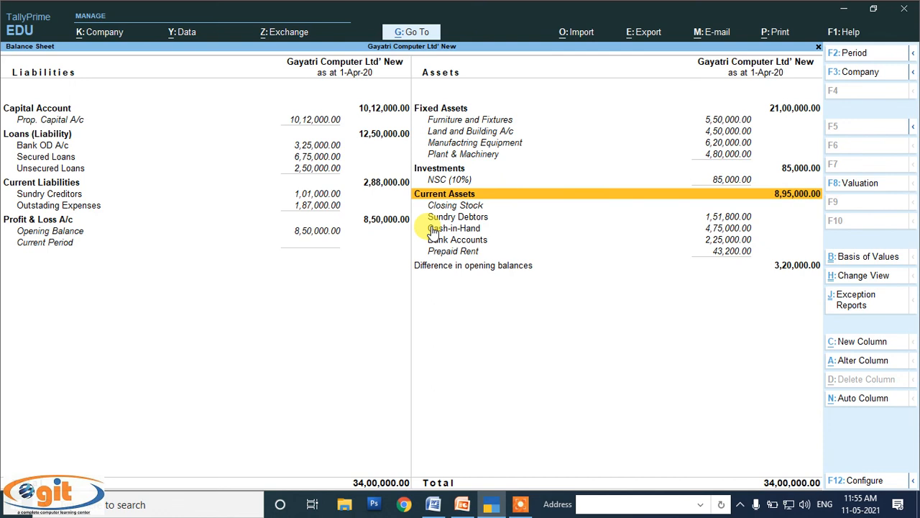
key("Down")
key("Down")
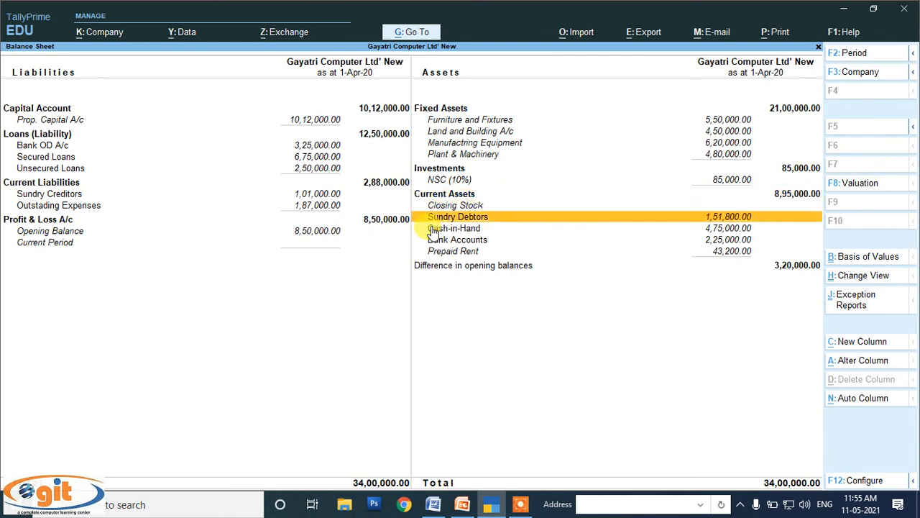
key("Return")
key("Escape")
key("Left")
key("Up")
key("Up")
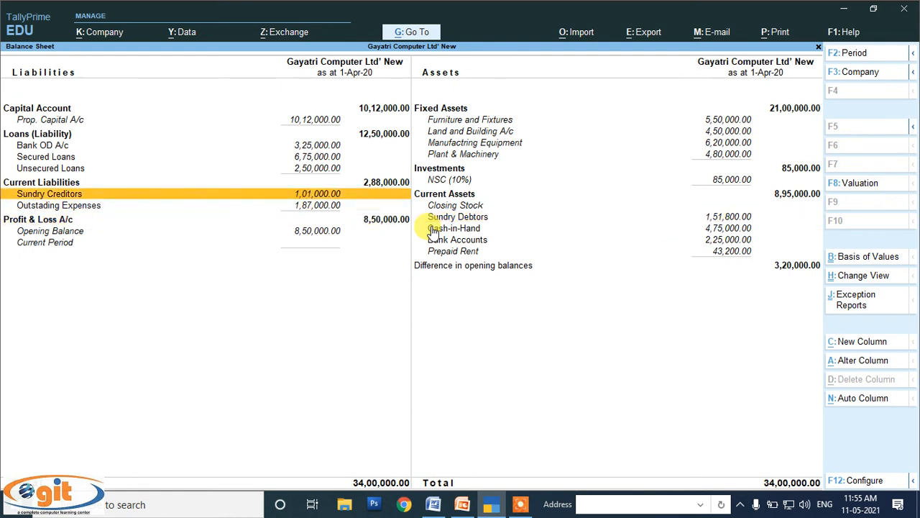
key("Return")
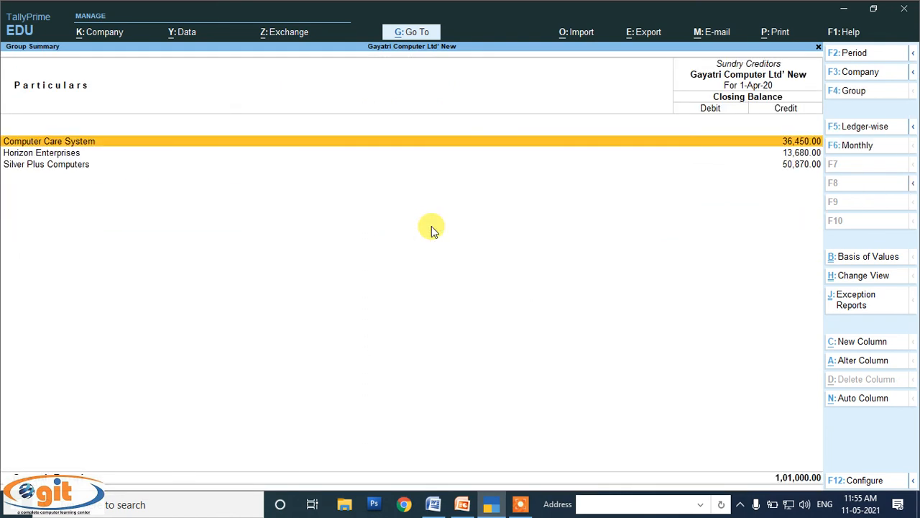
key("Return")
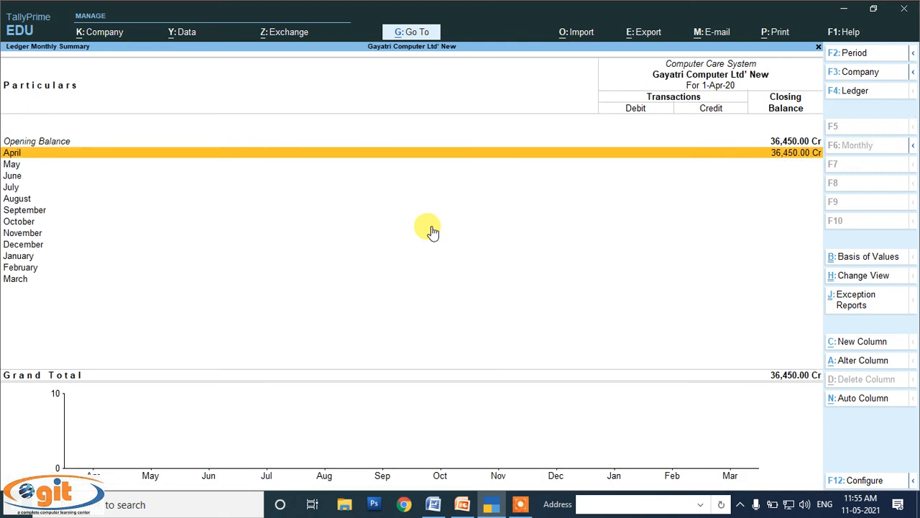
key("Escape")
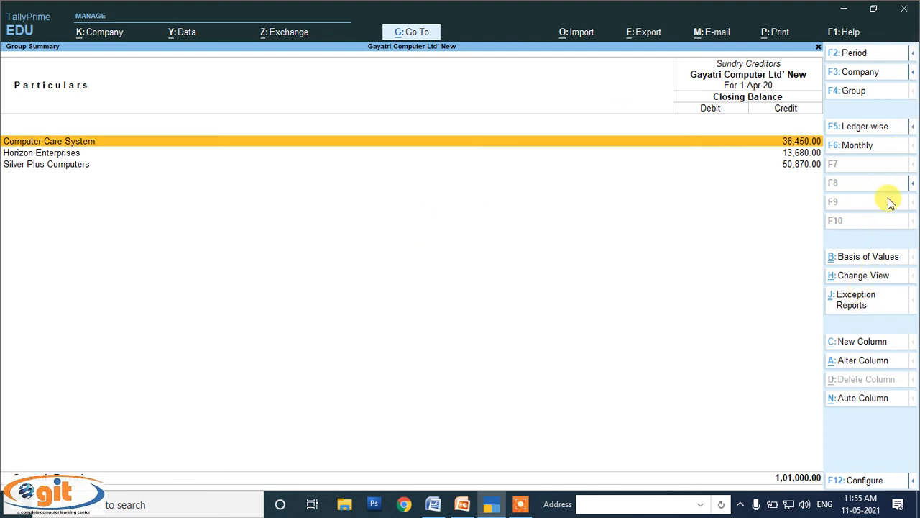
left_click(870, 126)
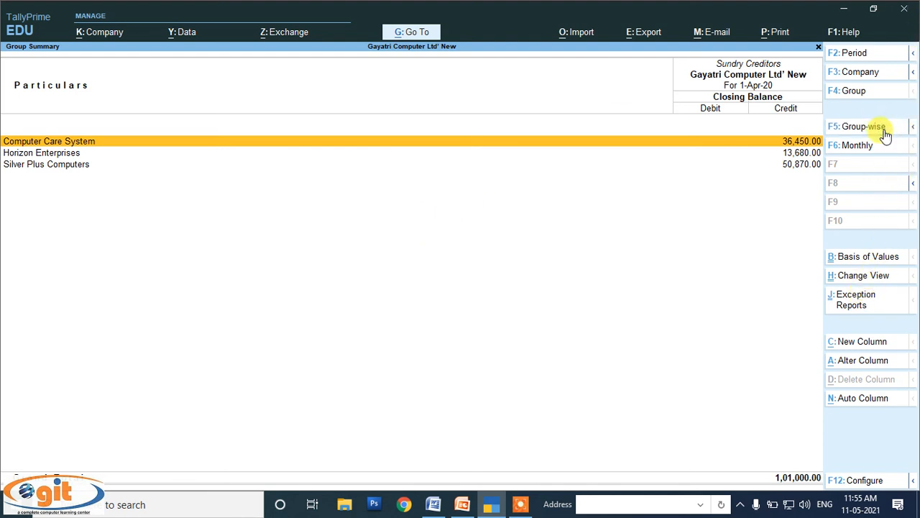
left_click(881, 132)
left_click(865, 148)
key("Escape")
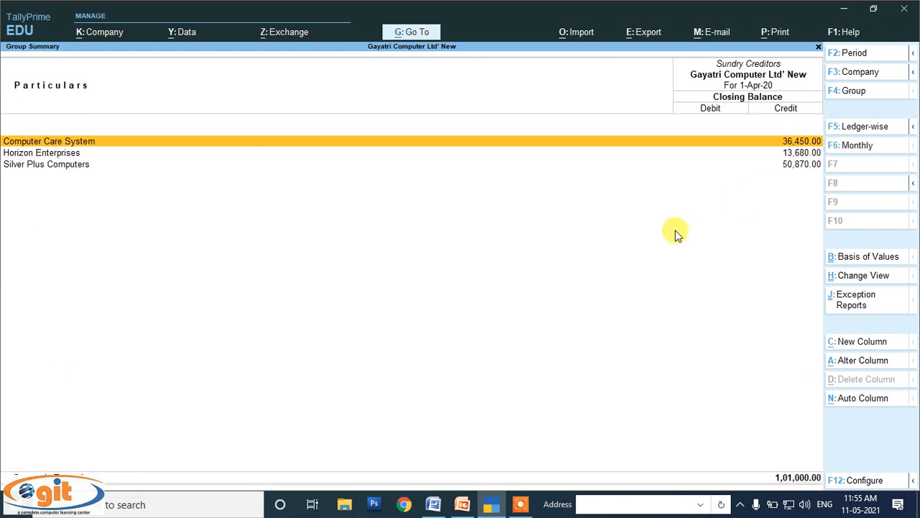